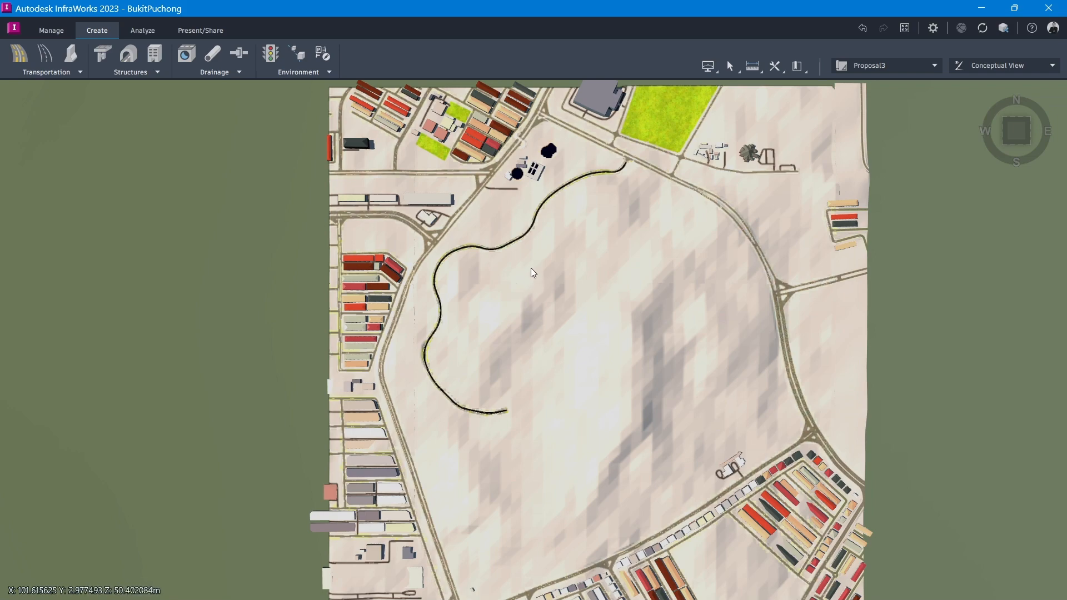
Examine the winding road's alignment and curves between its northern junction and the bends further southwest
scroll(515, 251, "up", 5)
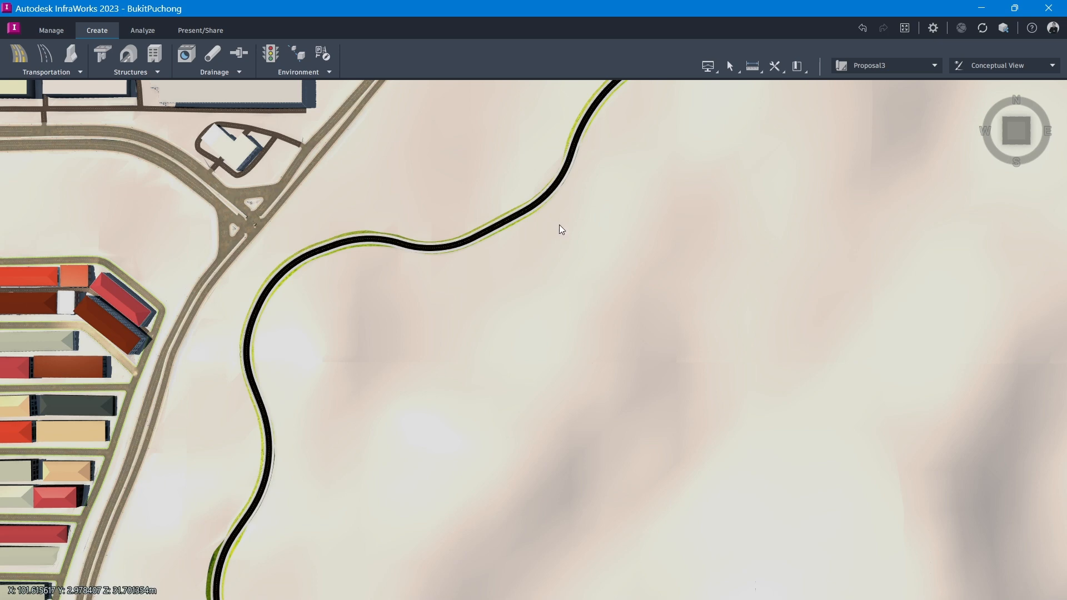
left_click_drag(559, 228, 389, 472)
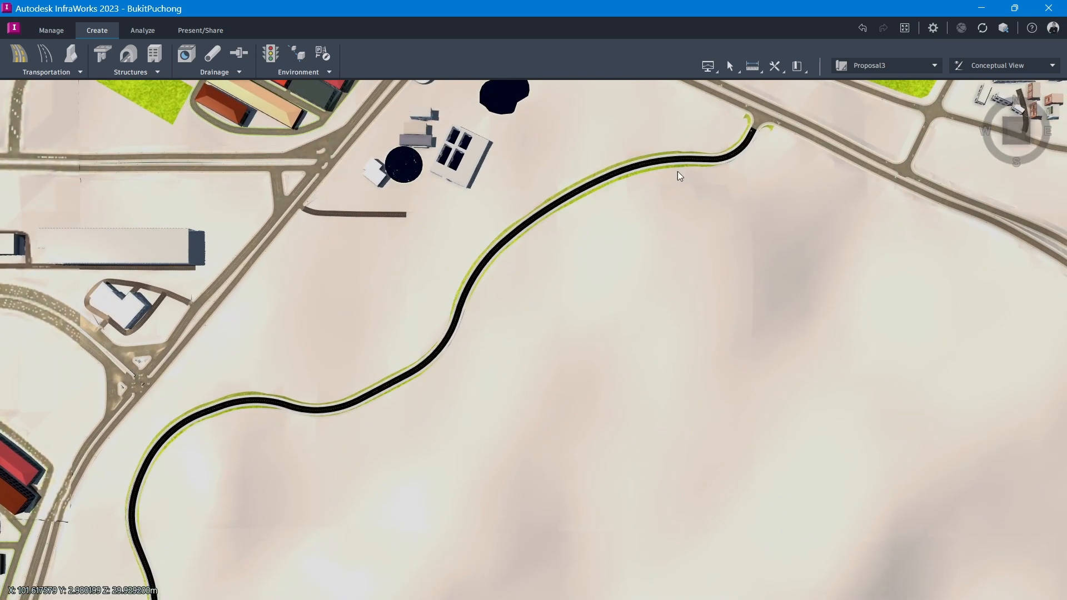
left_click_drag(514, 357, 705, 391)
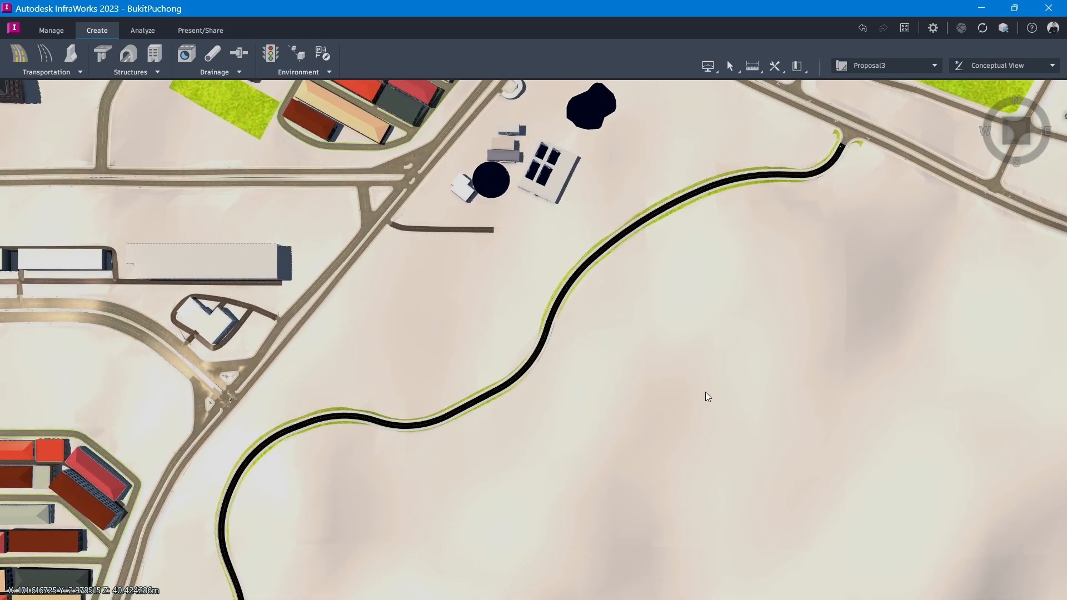
scroll(501, 389, "up", 2)
scroll(509, 377, "up", 2)
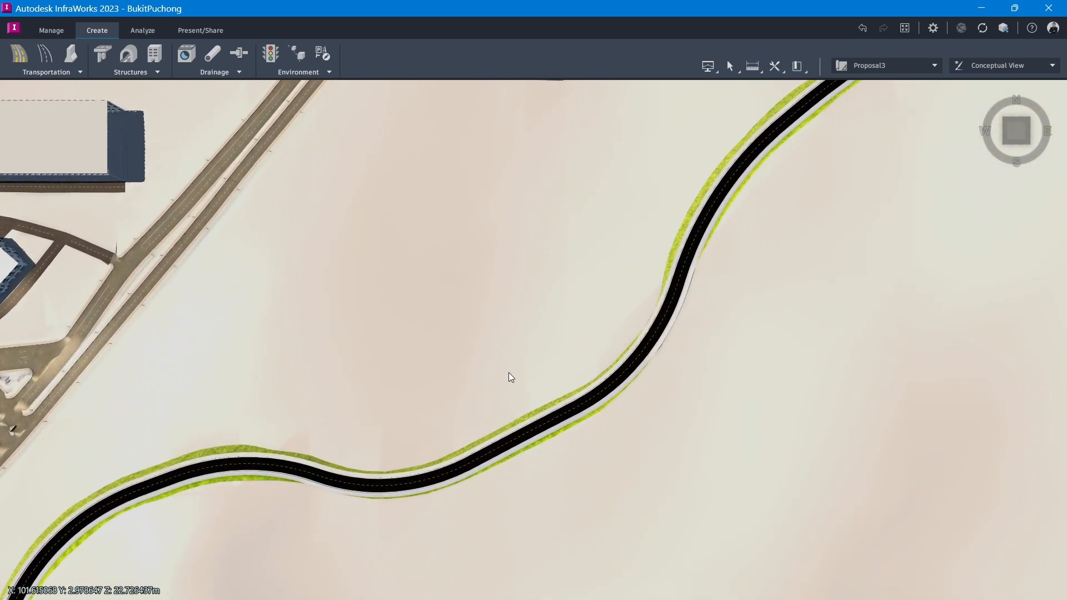
scroll(509, 377, "up", 2)
scroll(508, 368, "down", 2)
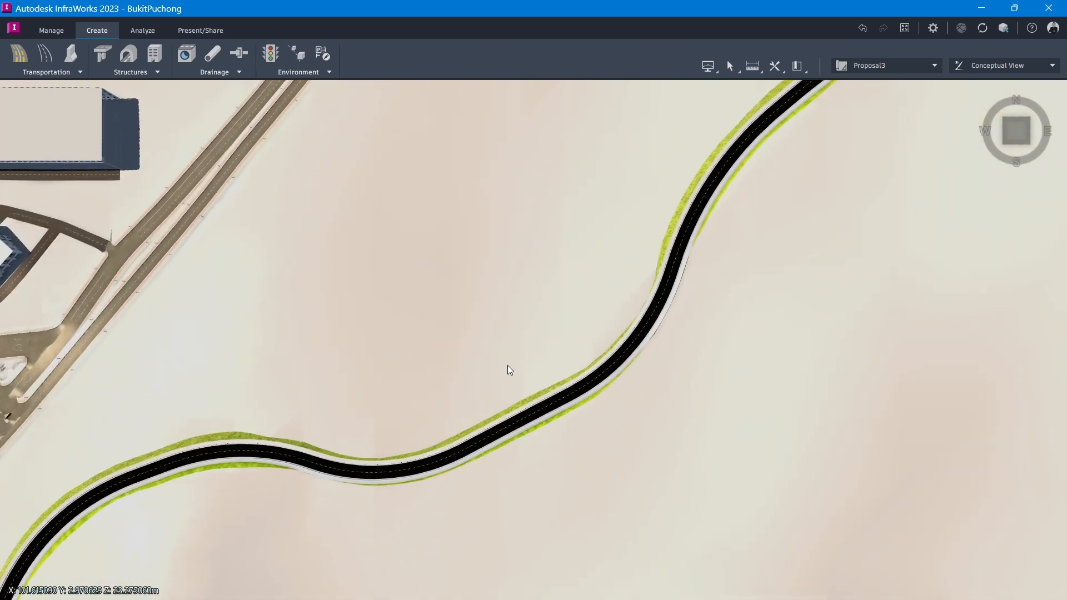
scroll(572, 286, "down", 2)
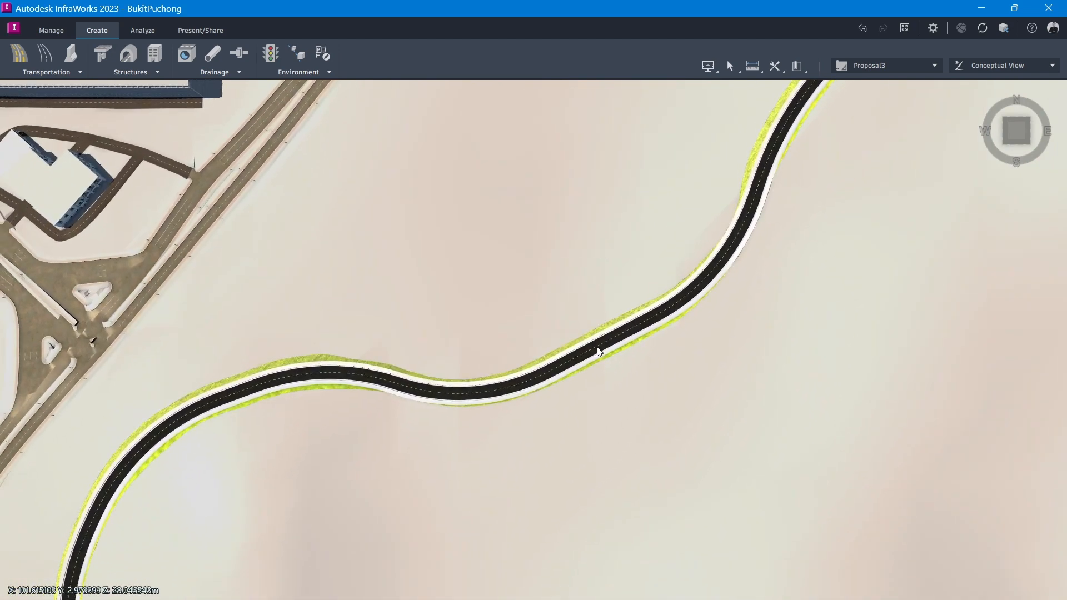
scroll(595, 349, "up", 2)
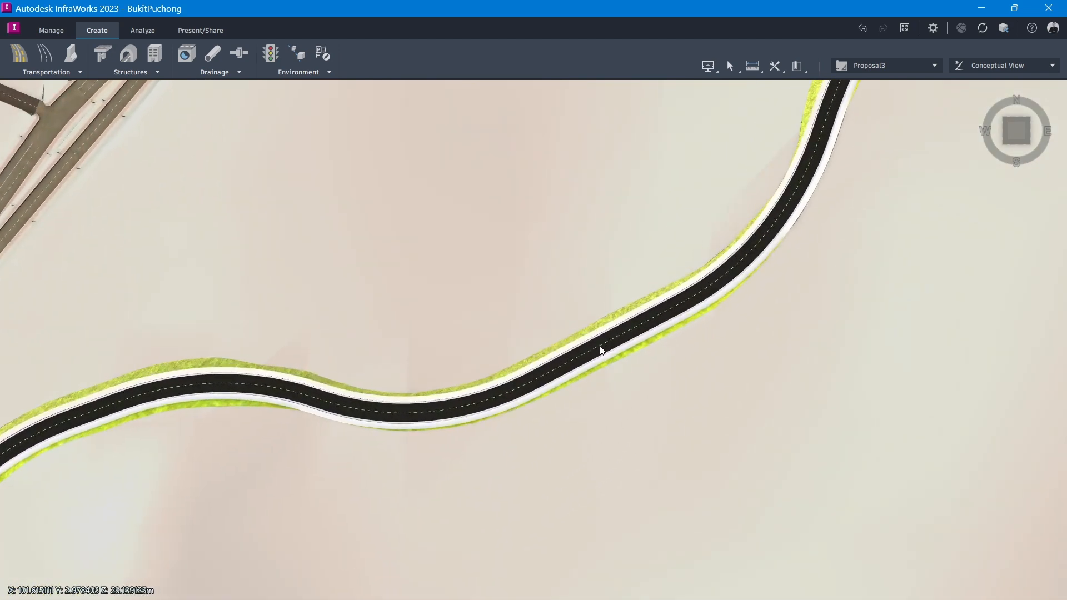
Select the winding road and review its available function types, leaving it as Local
left_click(599, 349)
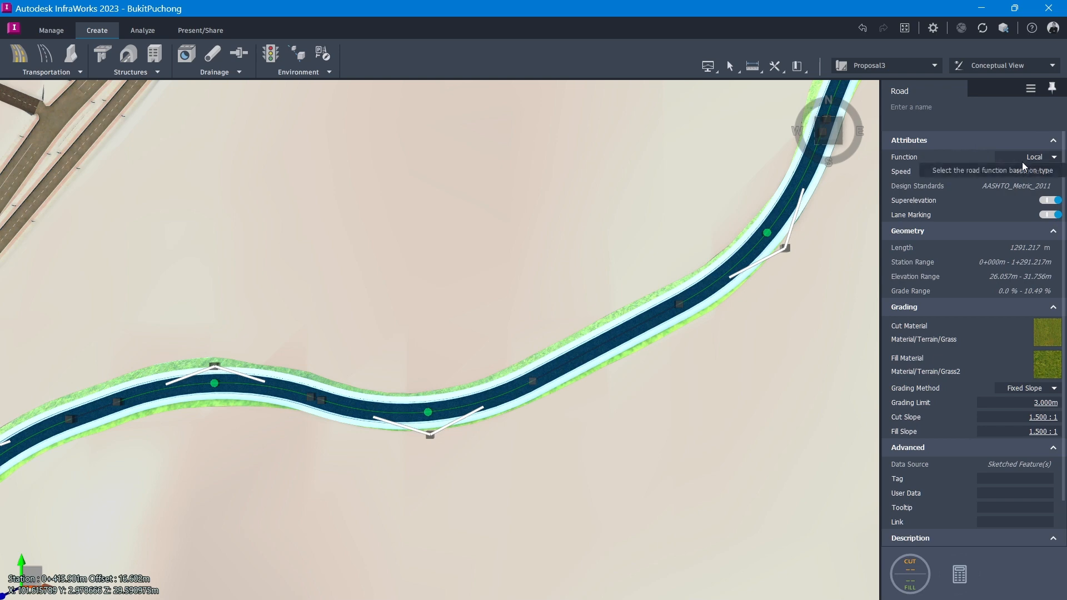
left_click(1054, 158)
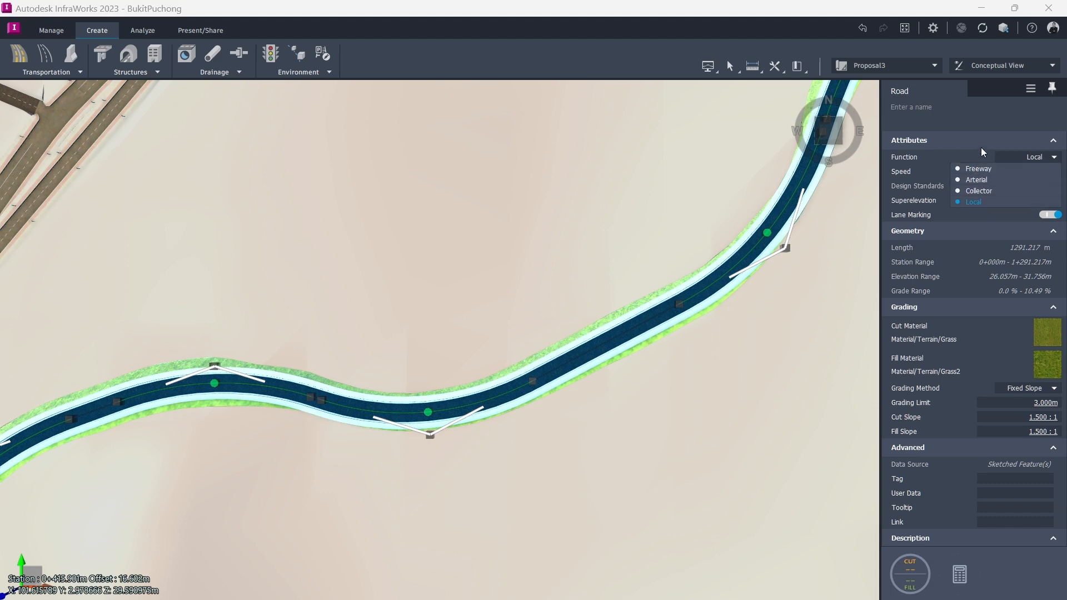
left_click(981, 131)
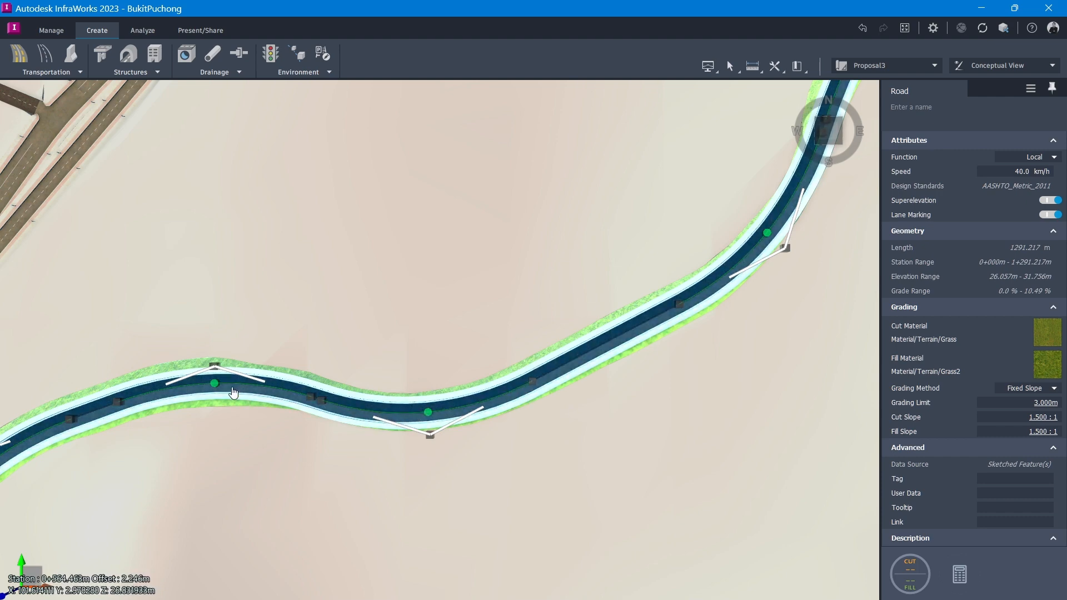
Try a design speed of 60 km/h on the road, set it back to 40 km/h and deselect the road
left_click(1014, 172)
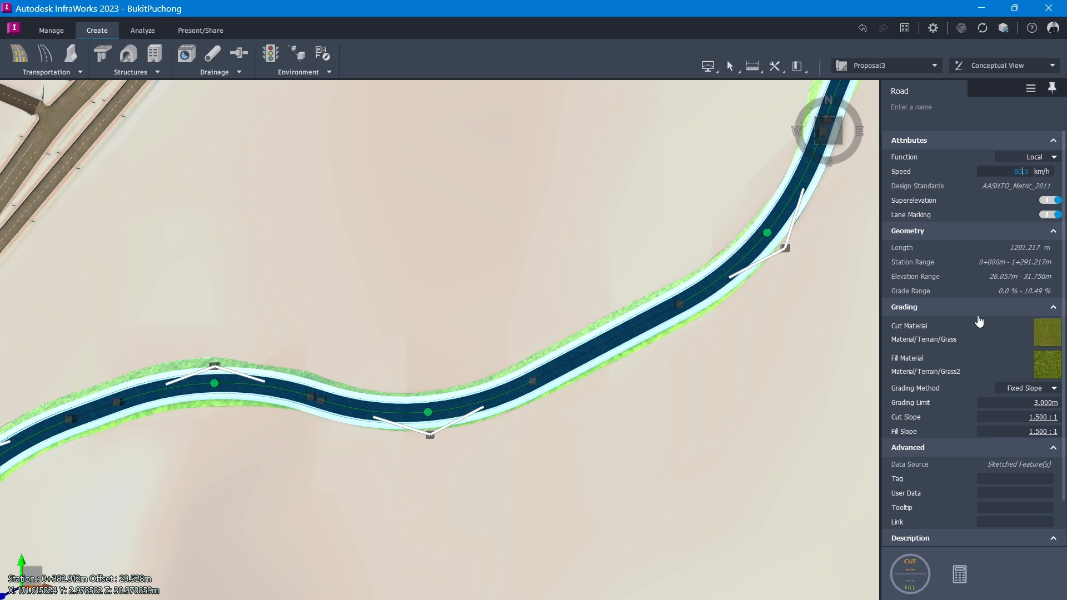
key("Return")
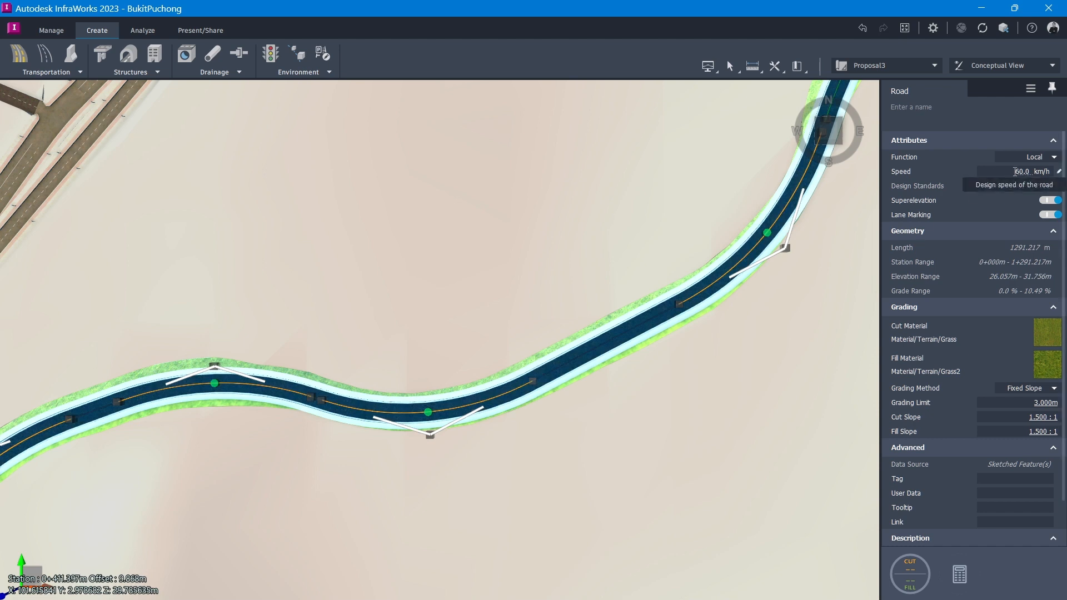
left_click_drag(1015, 171, 1029, 171)
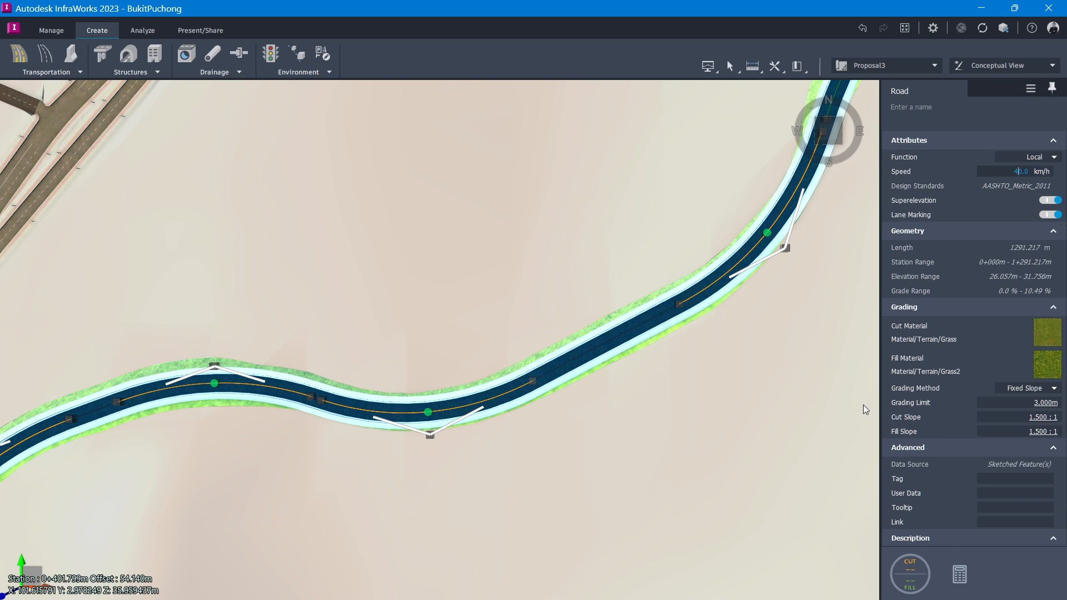
key("Return")
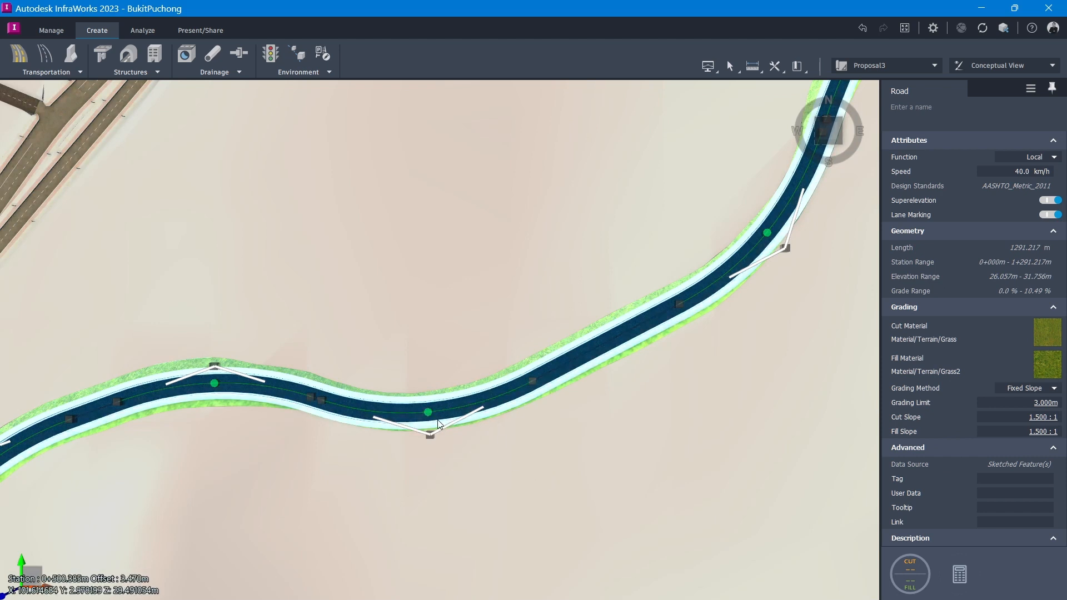
left_click(500, 477)
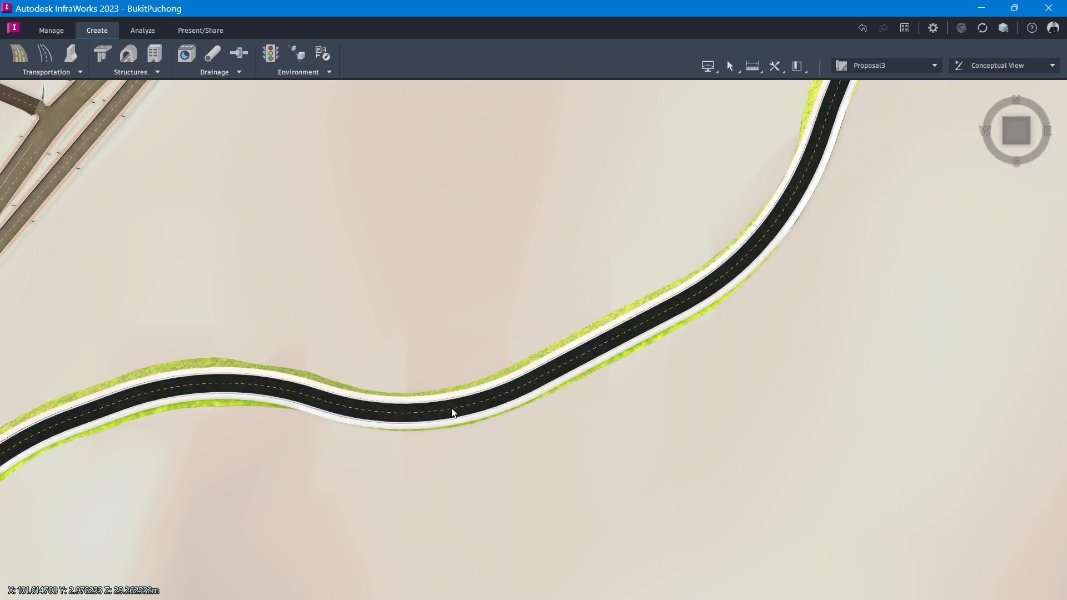
Convert the geometry of the road's northeastern curve in view to Spiral Curve Spiral
left_click(451, 411)
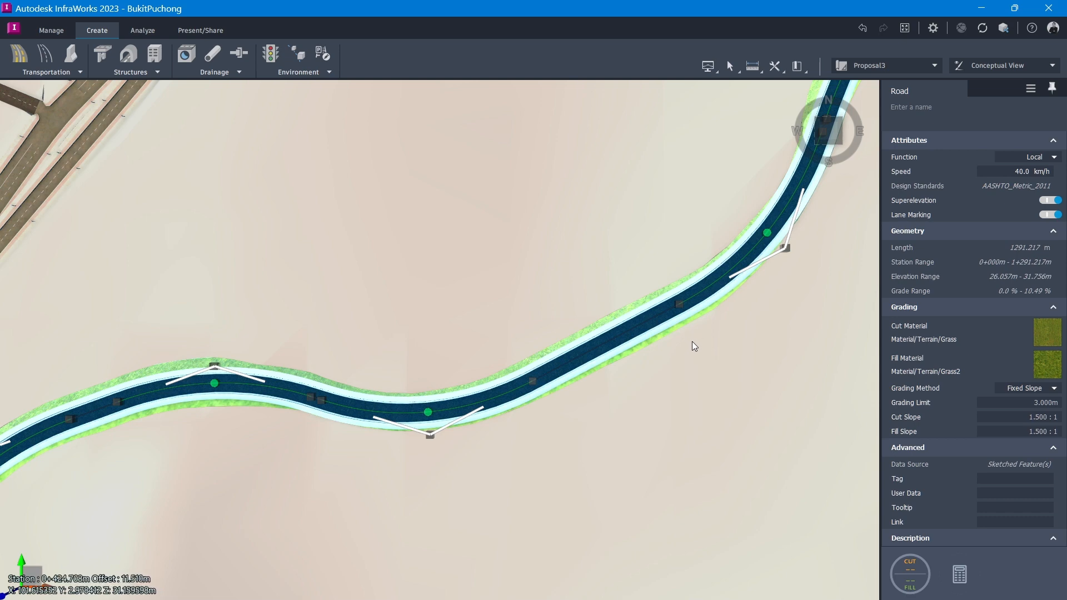
right_click(759, 247)
mouse_move(788, 257)
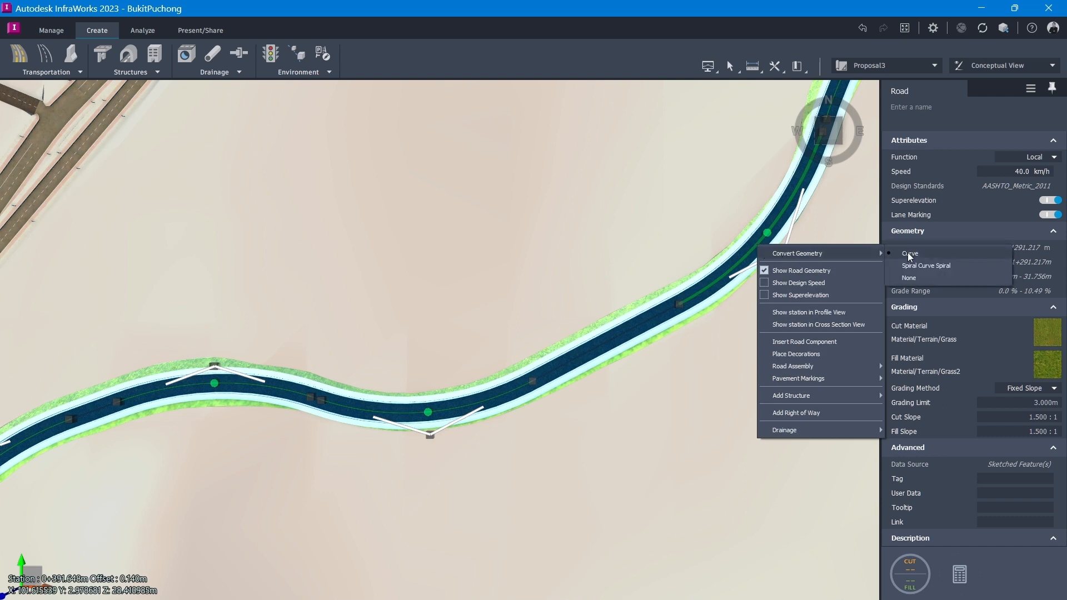
left_click(912, 266)
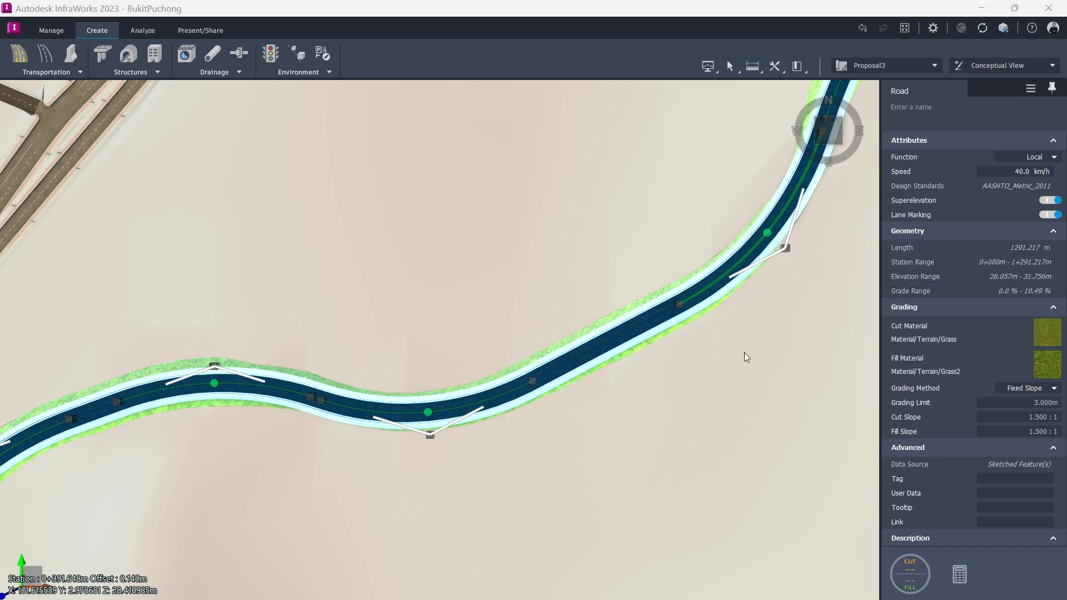
Undo the last feature edit, then reselect the road at the curve with the spiral transitions
key("ctrl+z")
left_click(482, 268)
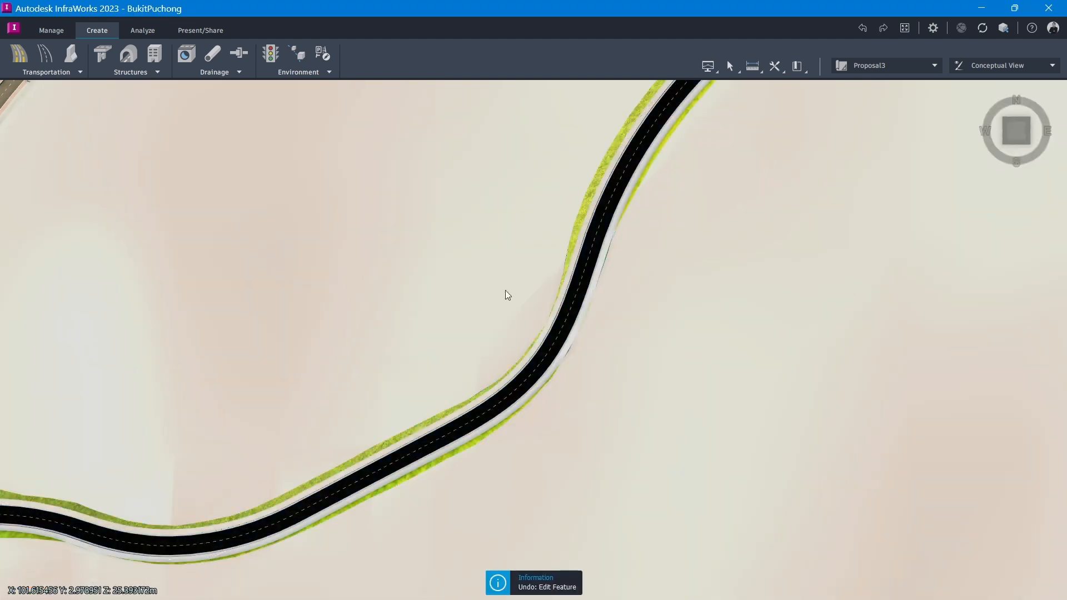
left_click(560, 339)
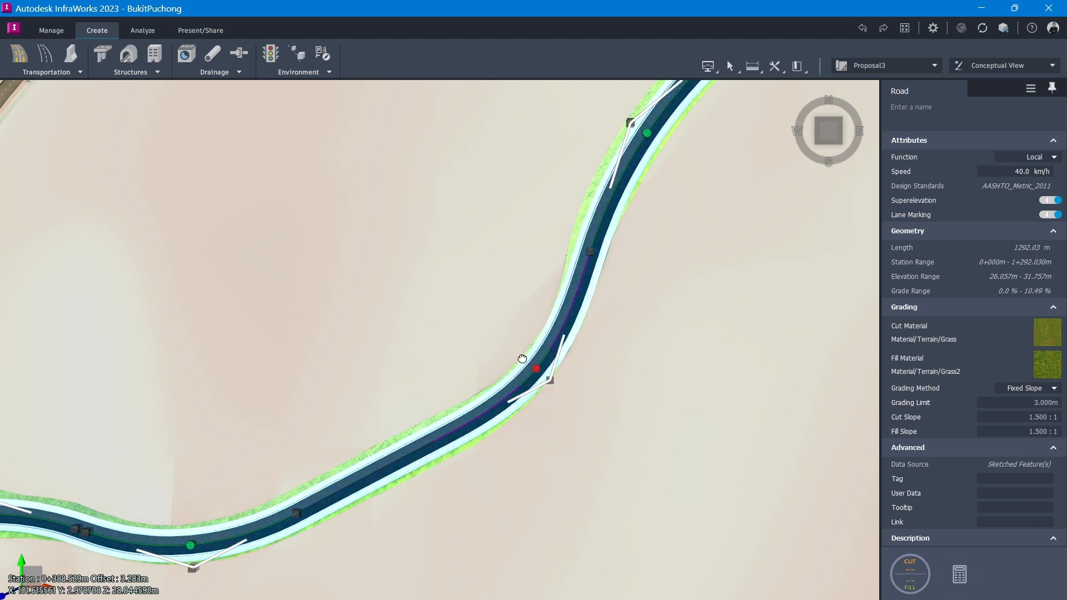
Turn on In-Canvas Labels in the interaction settings of the Conceptual View
left_click(1050, 66)
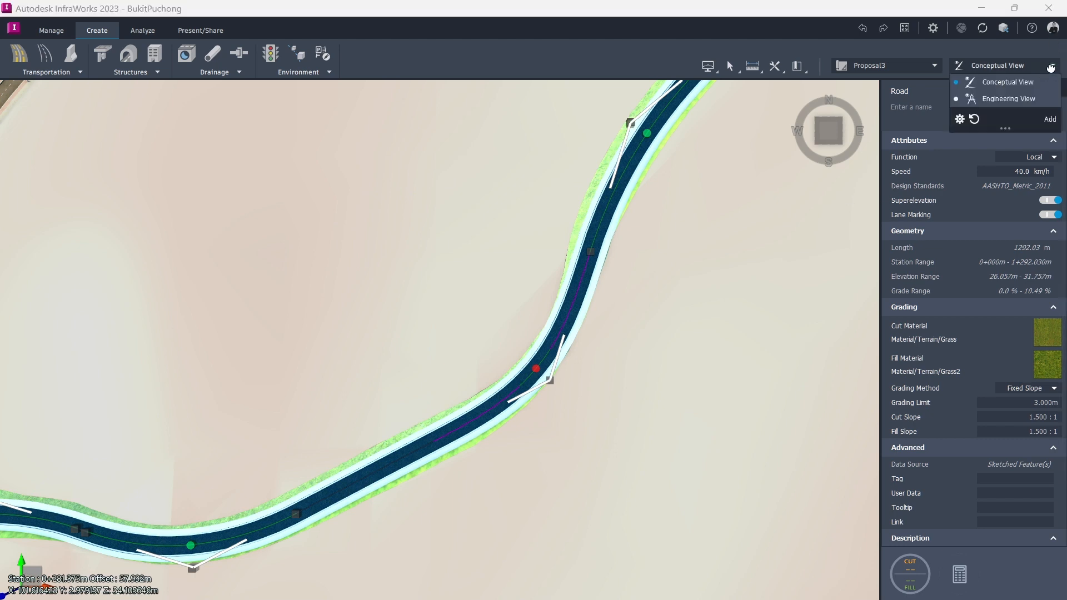
left_click(960, 119)
left_click(35, 37)
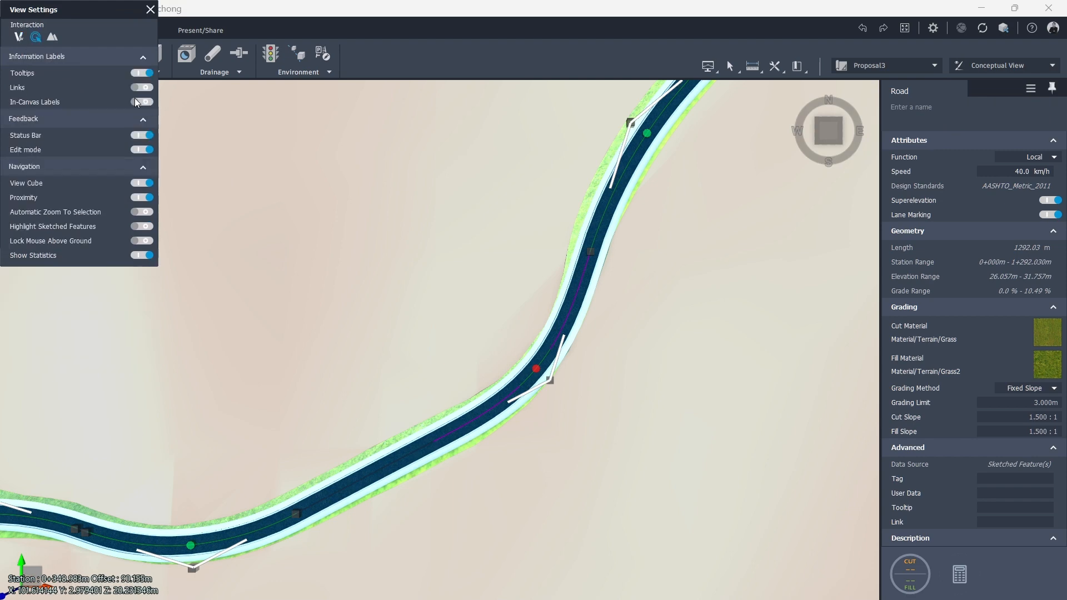
left_click(135, 101)
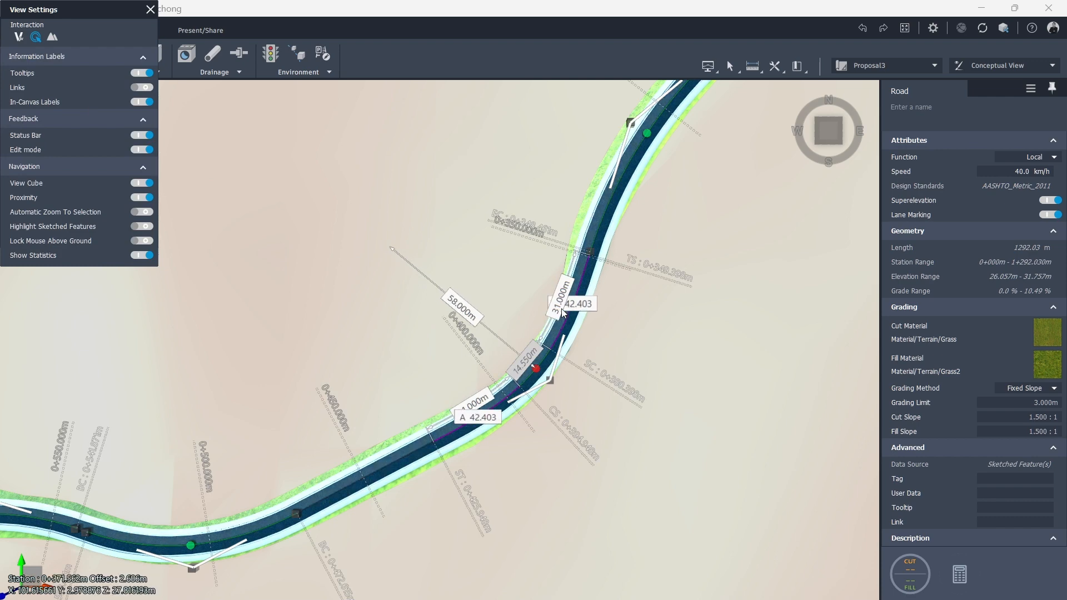
Set the length of the curve's northern spiral to 20 m
scroll(558, 309, "up", 3)
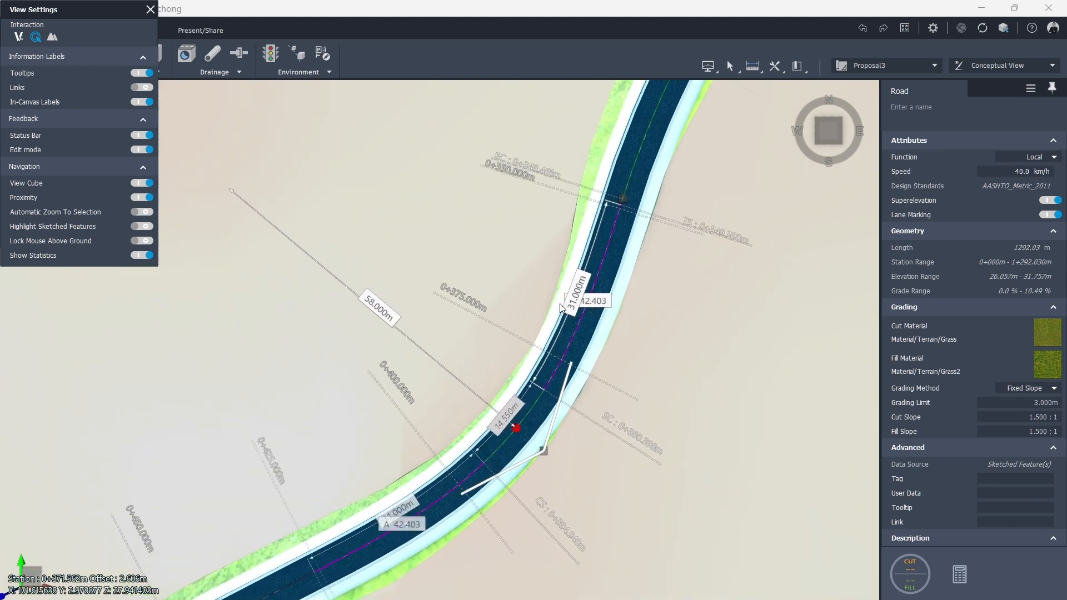
left_click(575, 304)
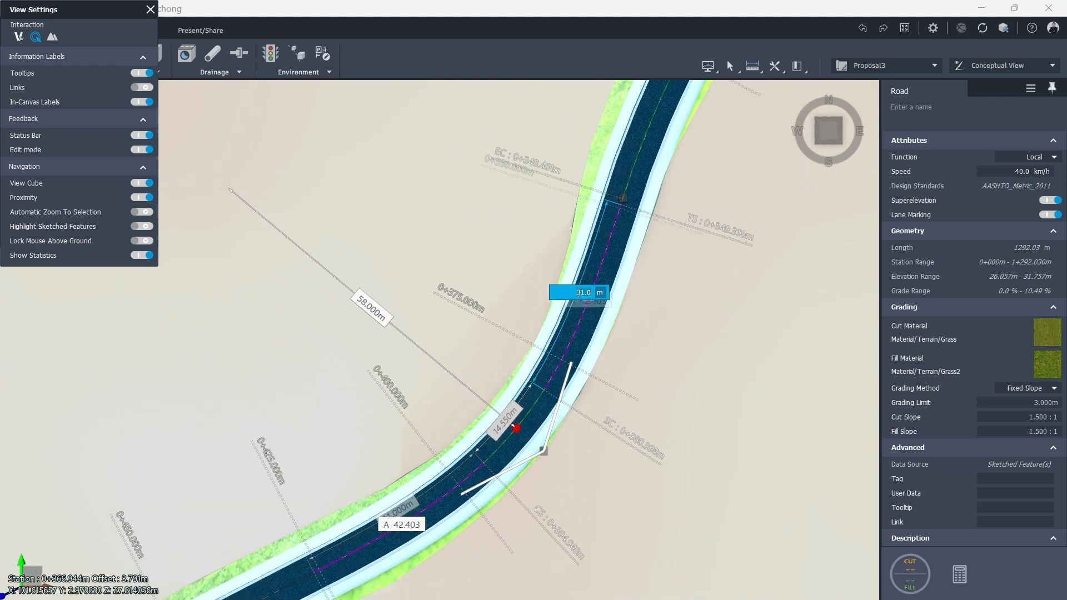
type("20")
key("Return")
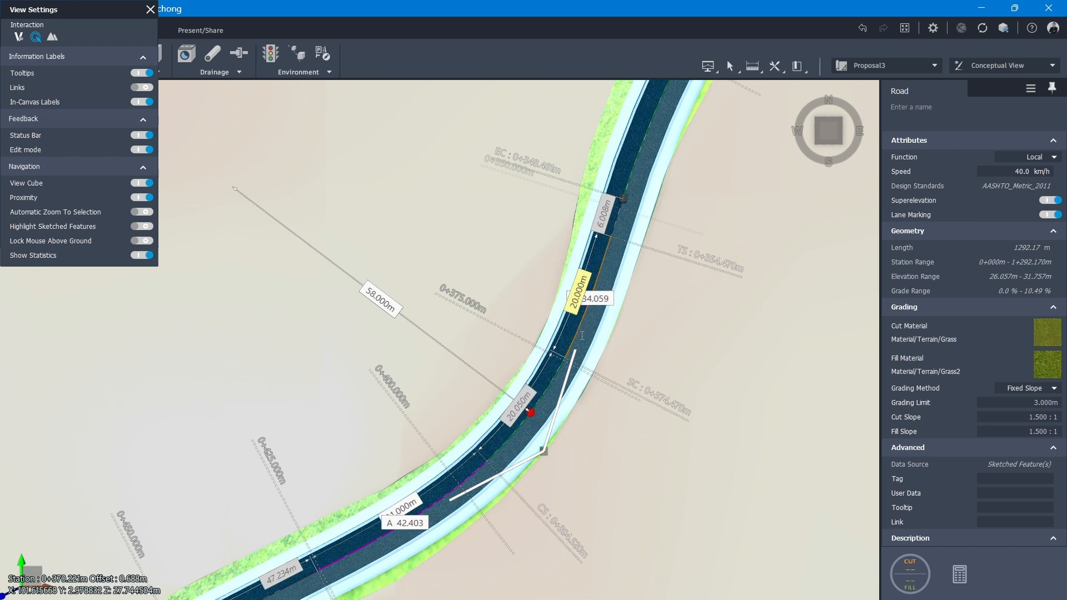
Set the length of the curve's northern spiral to 31 m and deselect the road
left_click(579, 290)
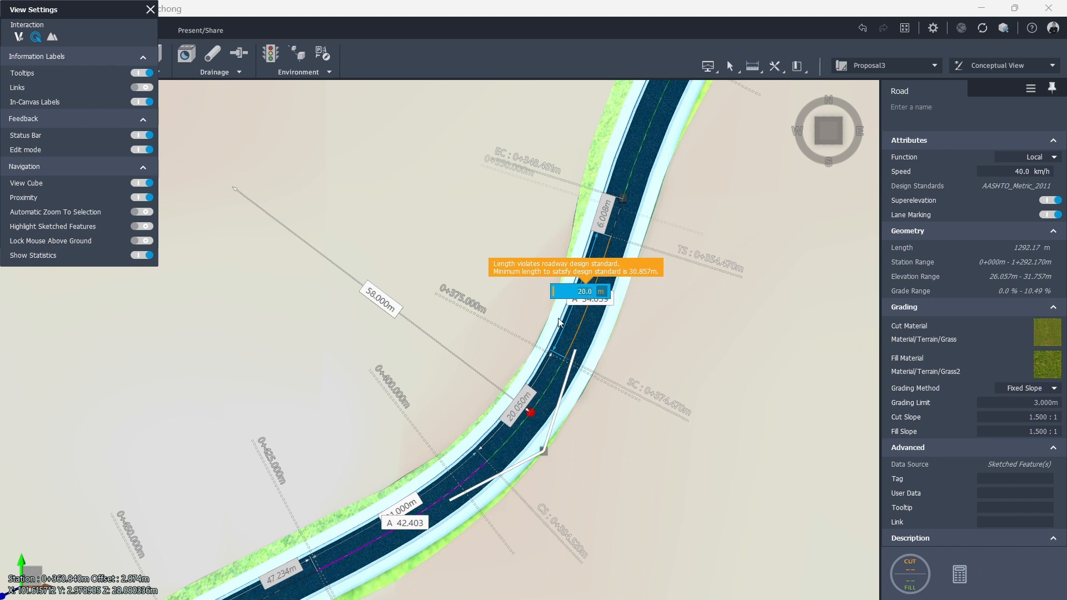
type("31")
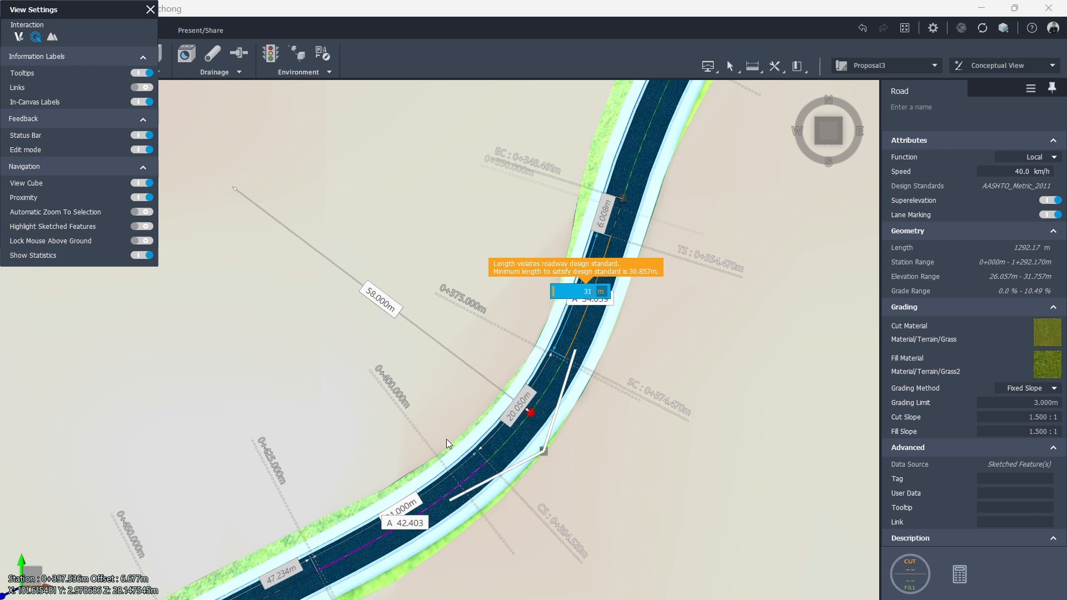
key("Return")
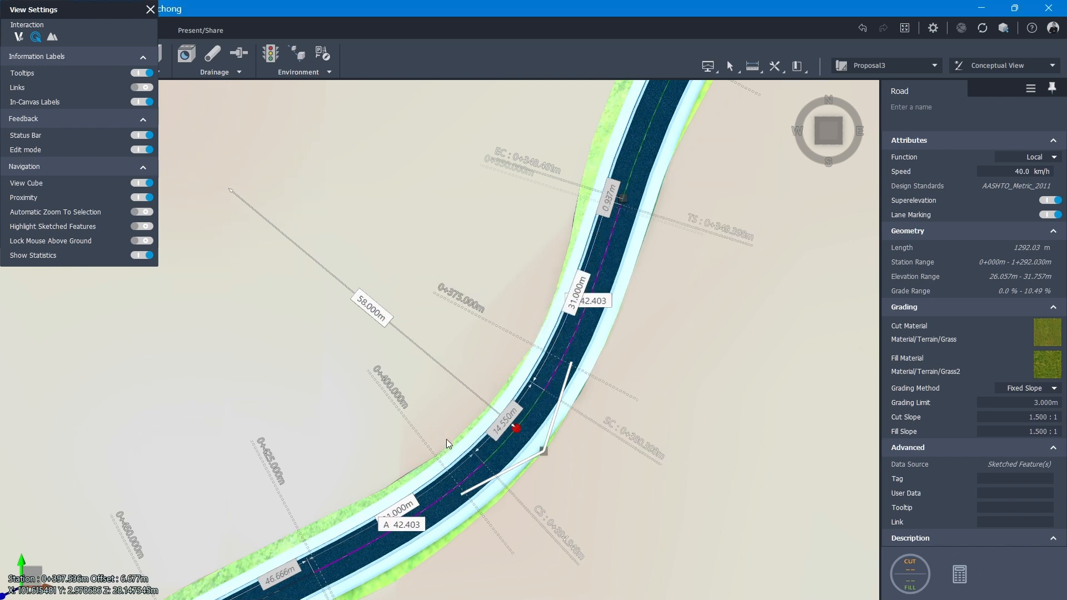
left_click(374, 238)
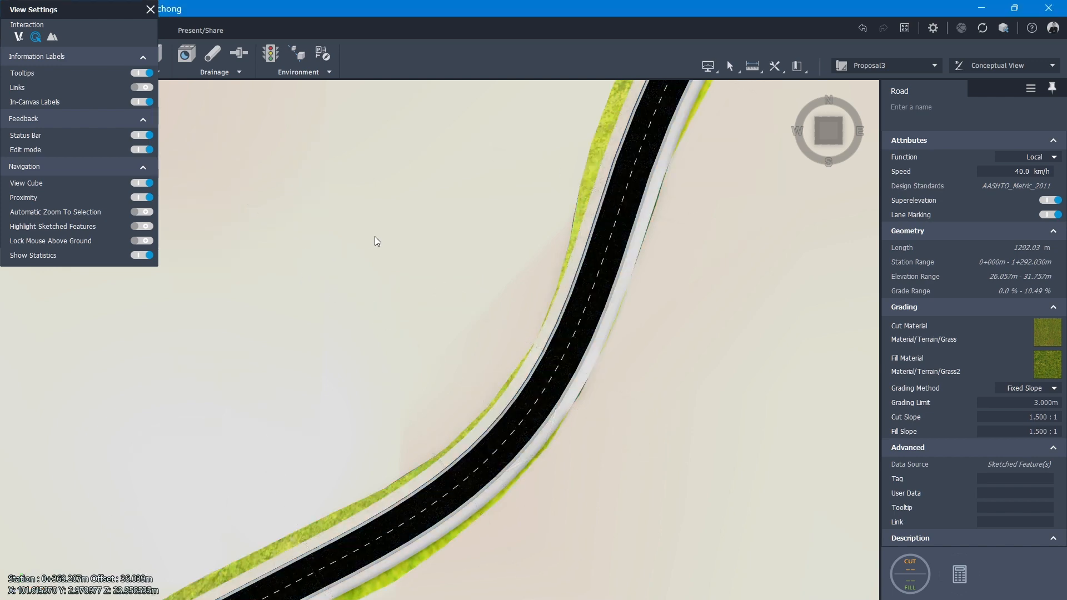
Reselect the spiral curve to examine its radius, spiral and station labels, then deselect the road and view the whole bend
left_click(514, 431)
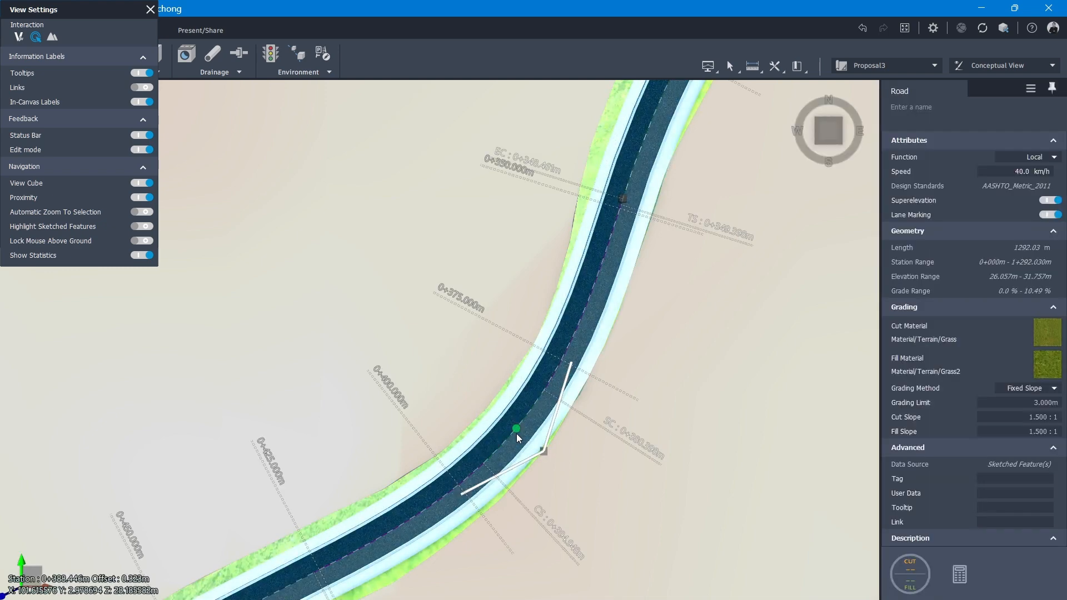
left_click(517, 432)
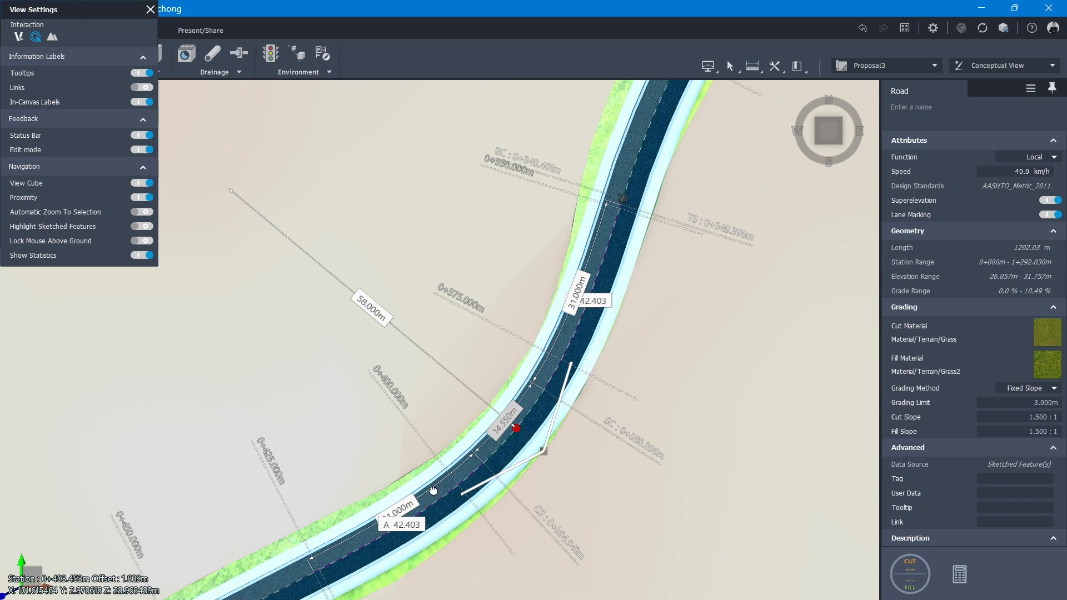
left_click(526, 550)
scroll(472, 307, "down", 5)
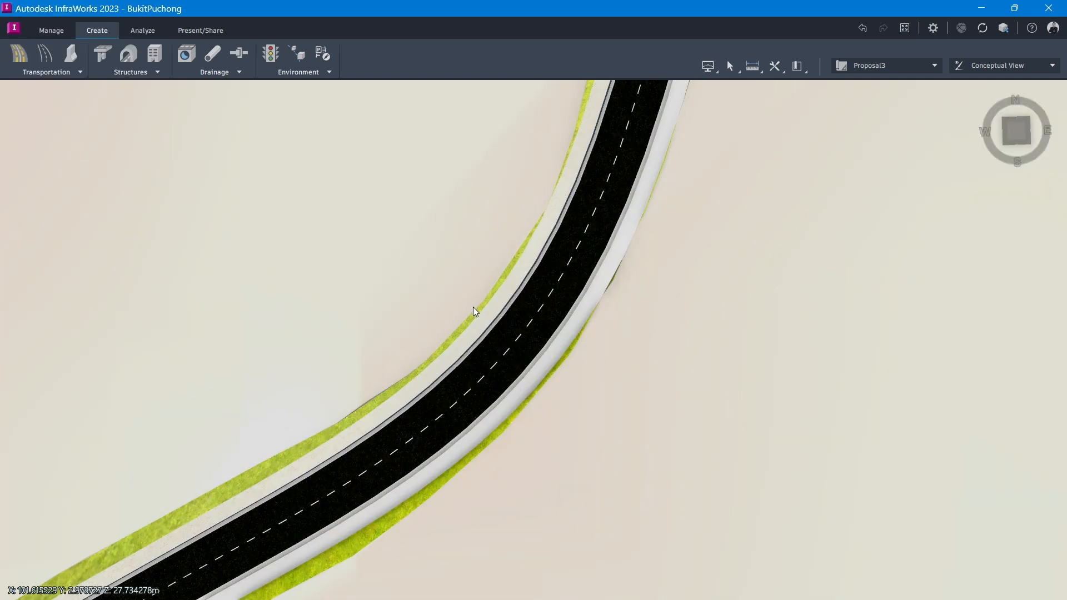
scroll(455, 258, "down", 2)
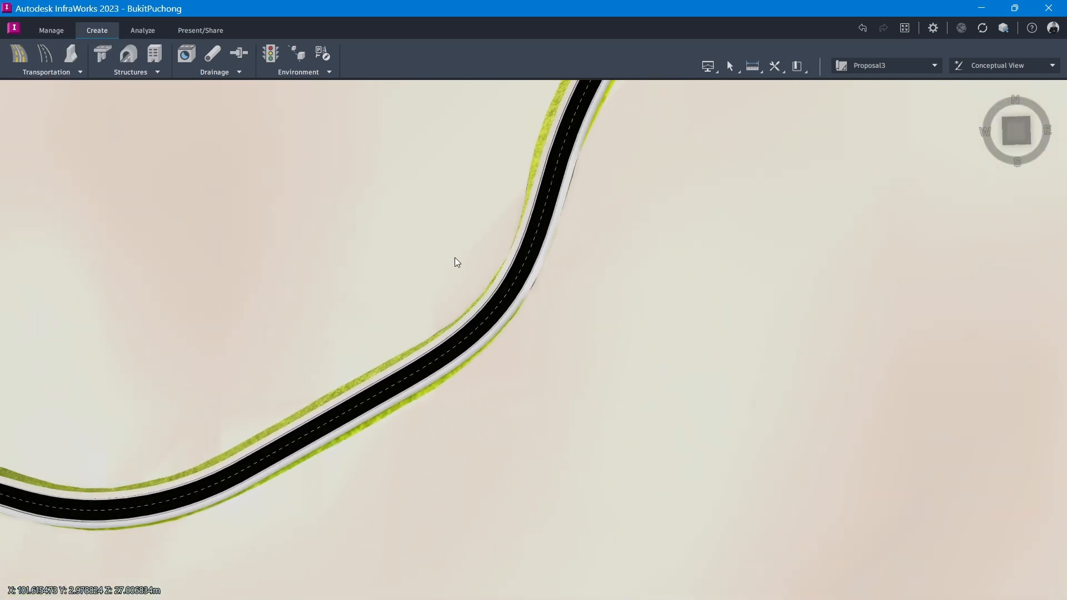
scroll(398, 267, "down", 2)
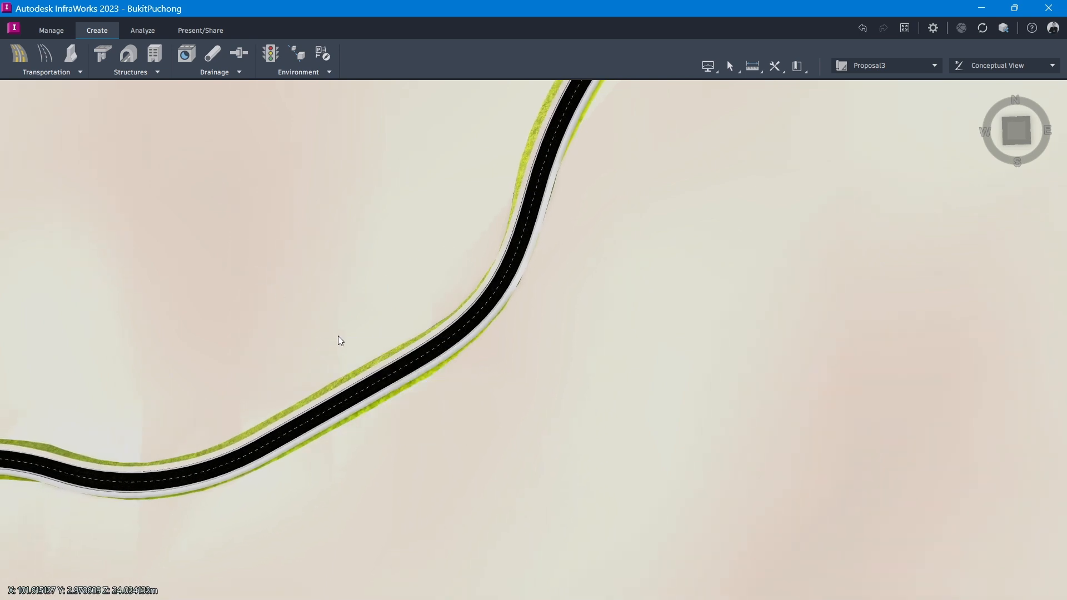
Draw an element-based local road about 143 m long crossing the existing road on the straight stretch between its bends
left_click_drag(388, 283, 529, 235)
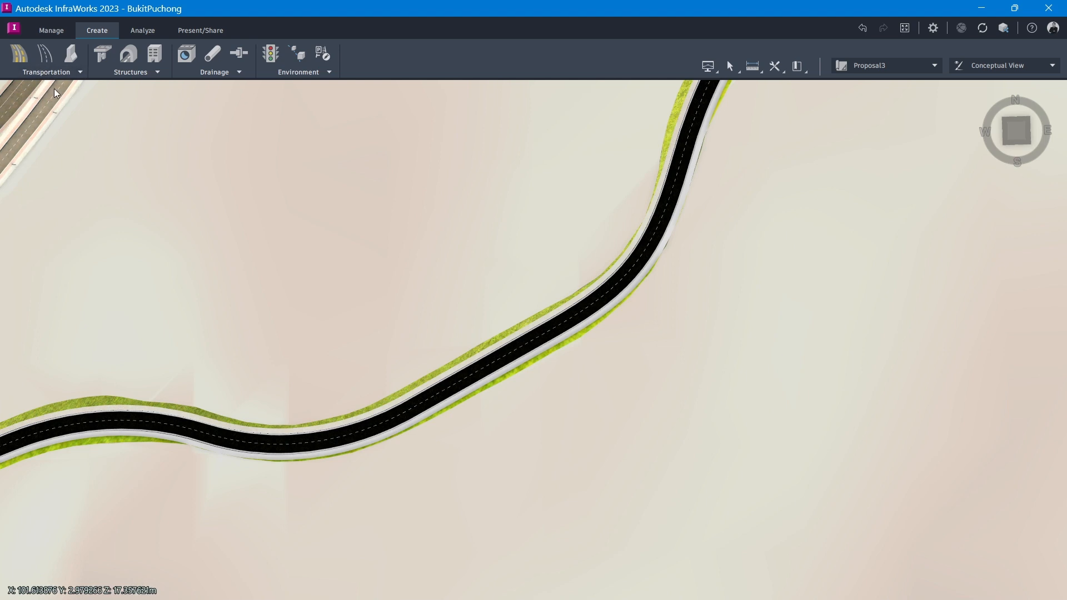
left_click(18, 58)
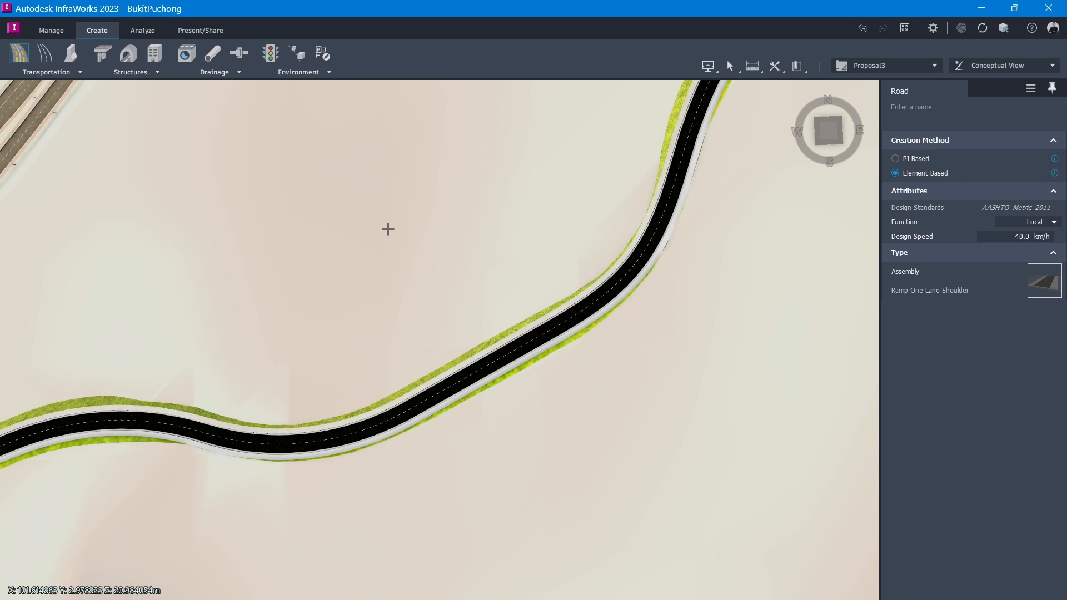
left_click(364, 154)
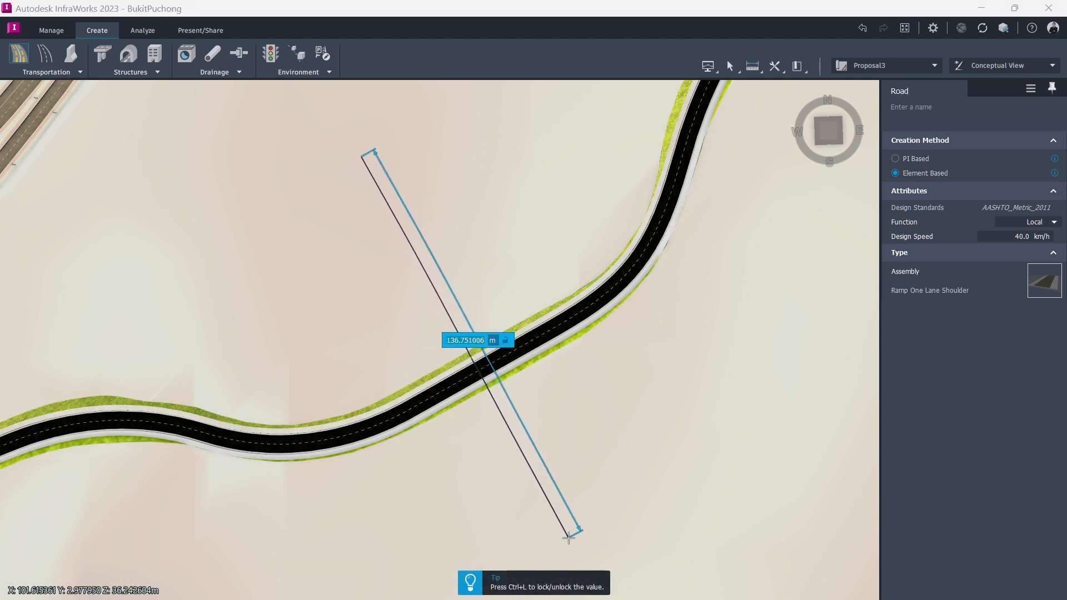
double_click(586, 553)
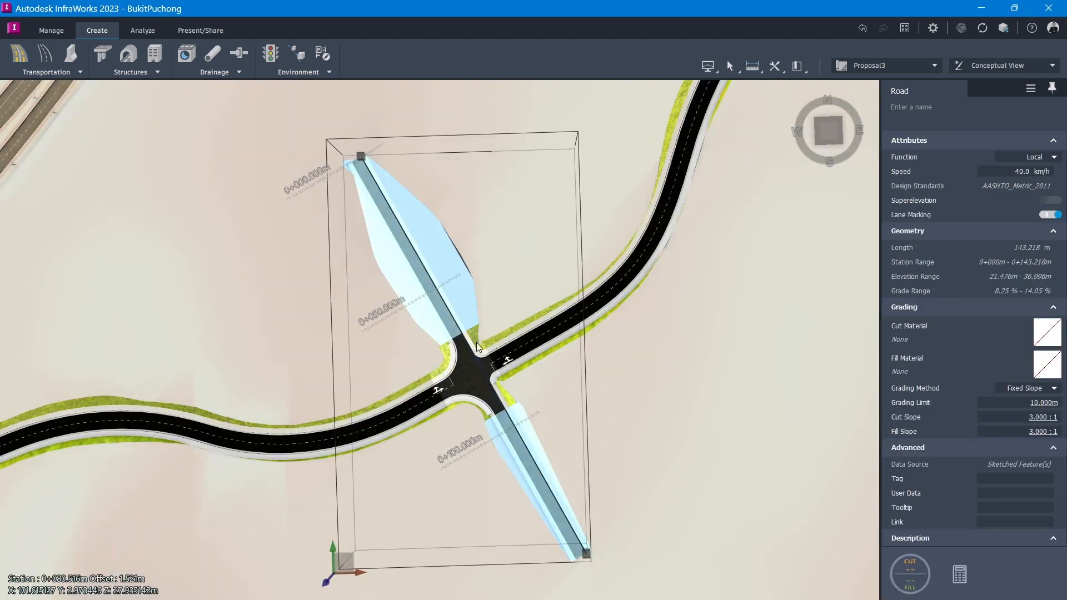
Start replacing the crossing road's assembly with My_Assembly, placing its span at the road's northern start
scroll(440, 295, "up", 2)
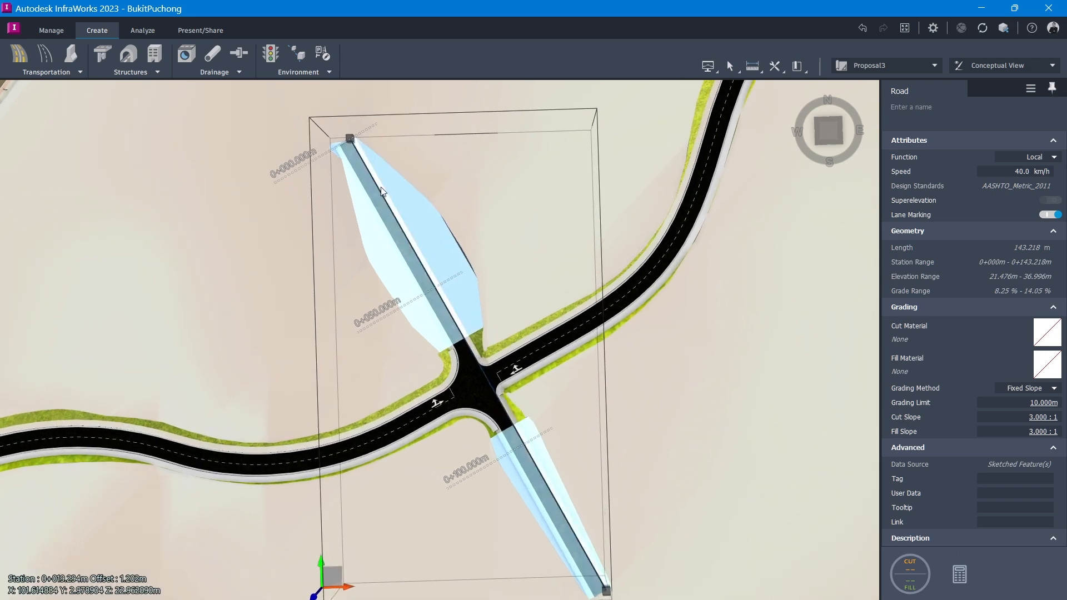
right_click(361, 160)
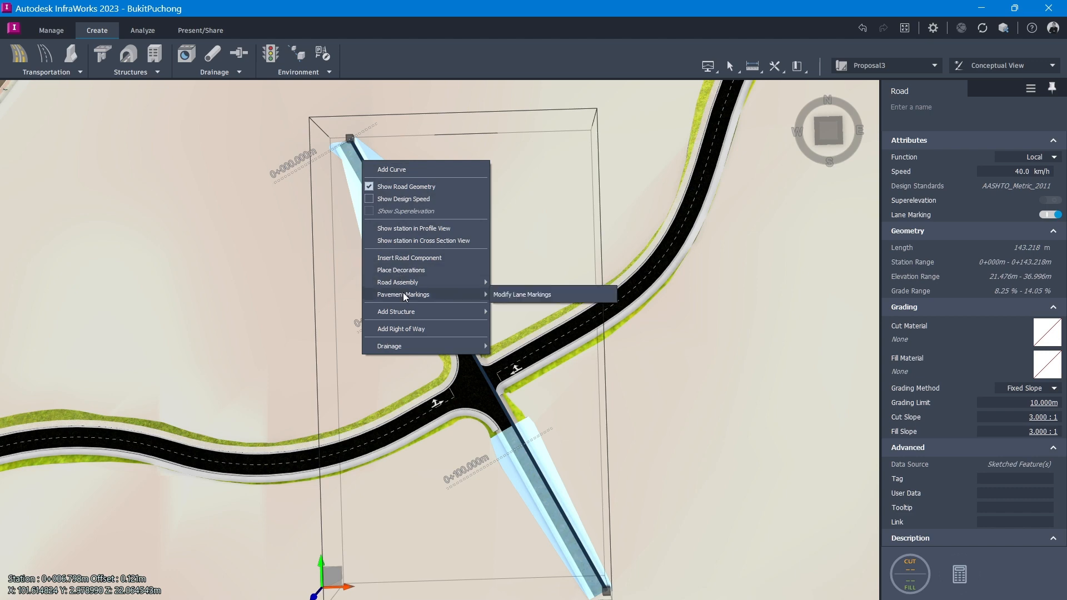
mouse_move(404, 283)
left_click(519, 285)
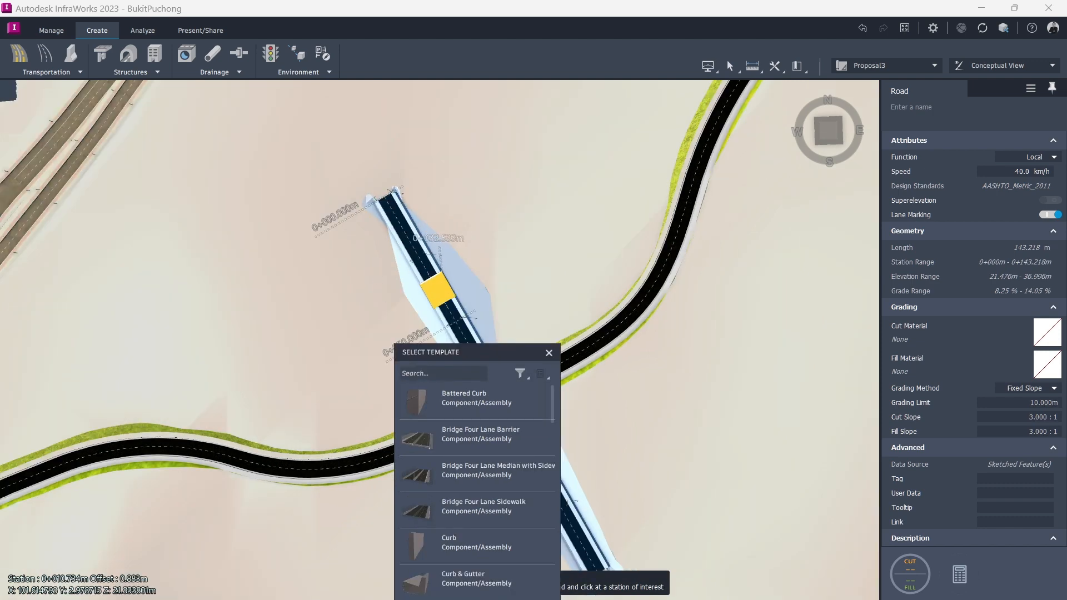
scroll(452, 454, "down", 3)
scroll(451, 454, "down", 10)
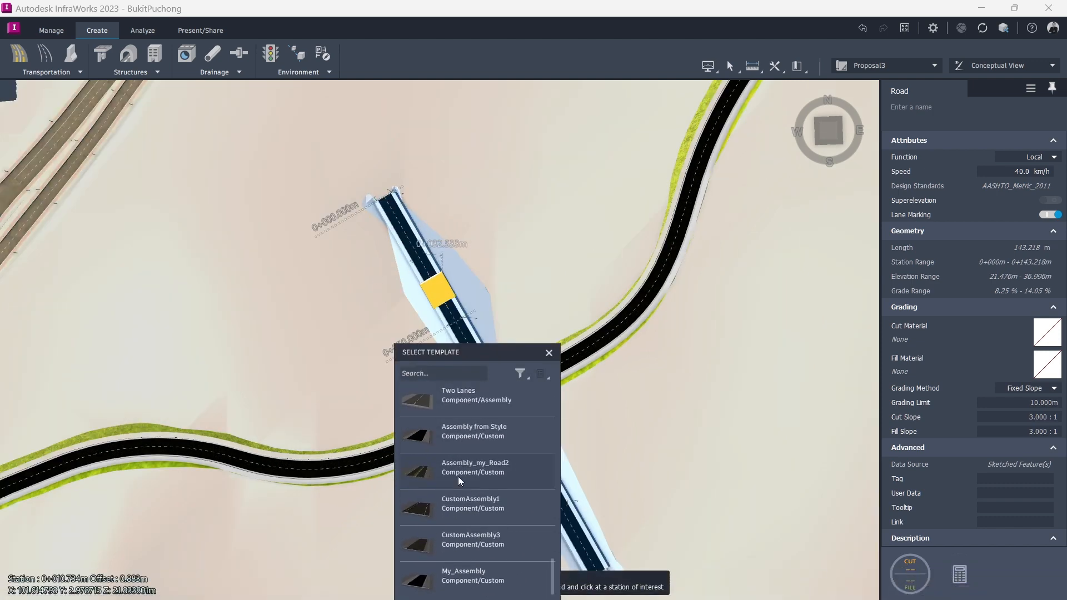
left_click(474, 578)
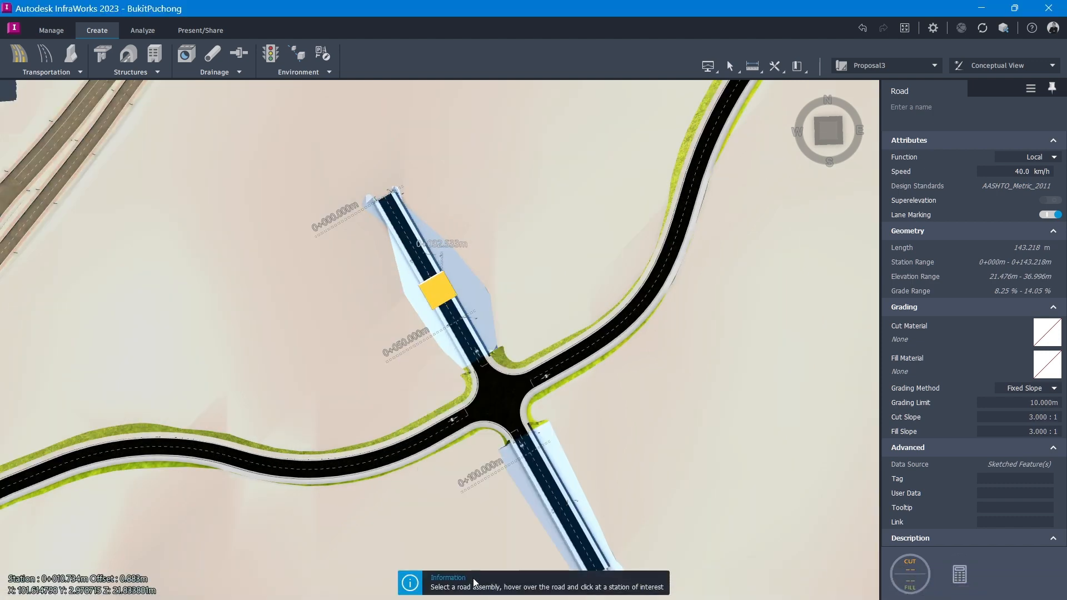
left_click(387, 200)
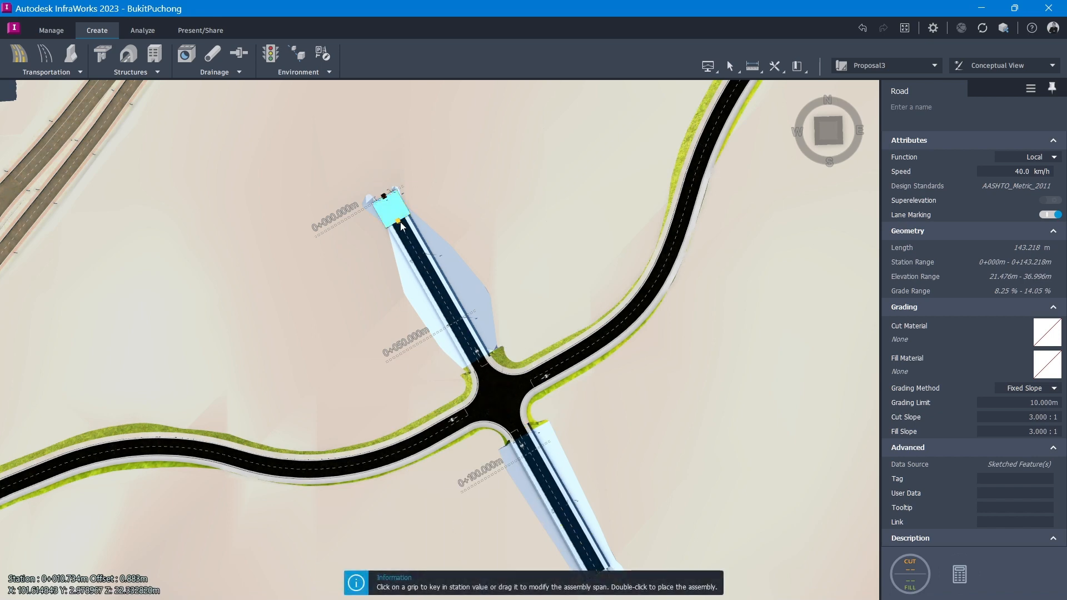
Extend the My_Assembly span to the road's end at station 0+143.218, apply the replacement and deselect the road
left_click_drag(401, 226, 593, 590)
scroll(579, 582, "down", 2)
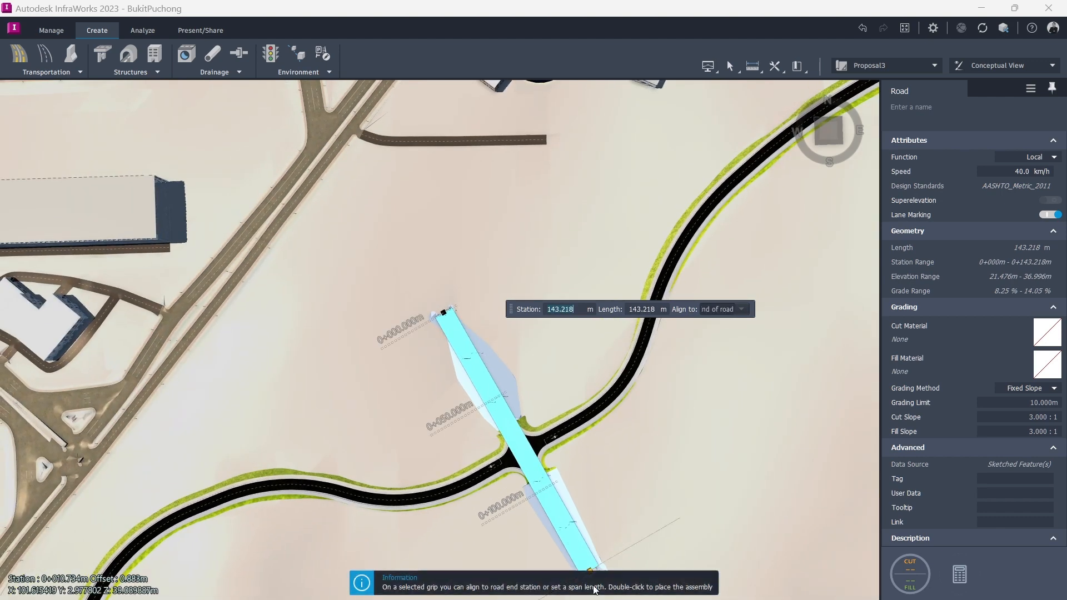
middle_click_drag(608, 505, 552, 384)
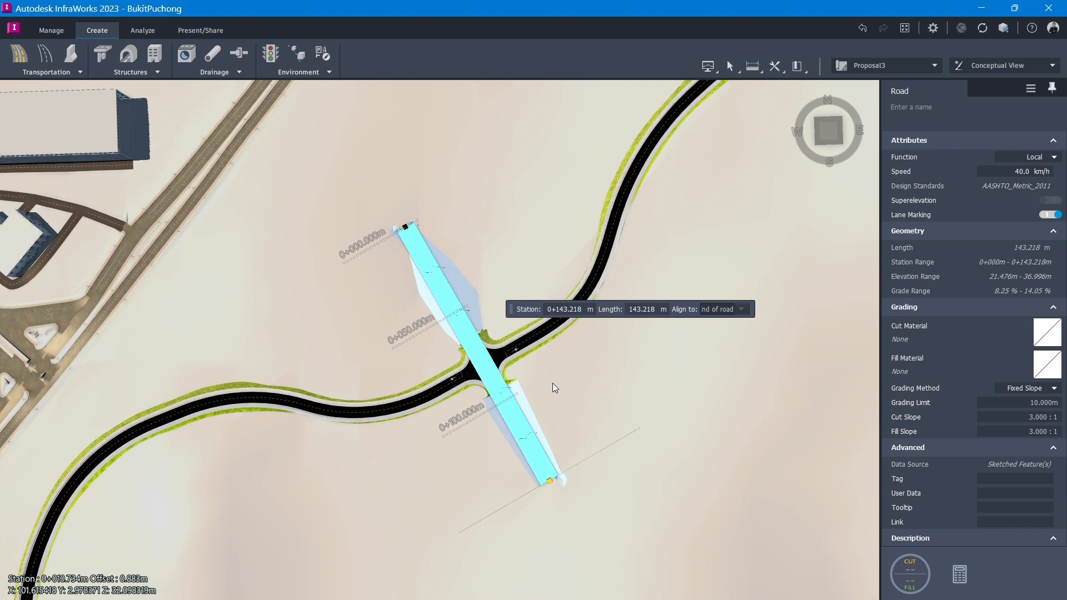
key("Return")
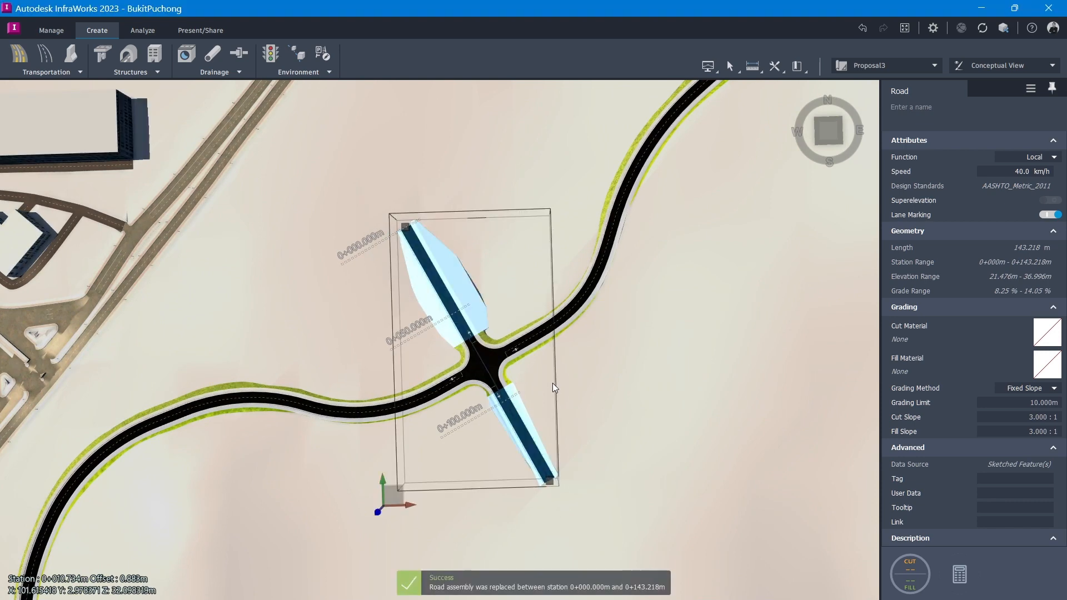
left_click(506, 248)
Examine the new intersection in plan and 3D, including the crossing road's grade and length labels
scroll(486, 336, "up", 10)
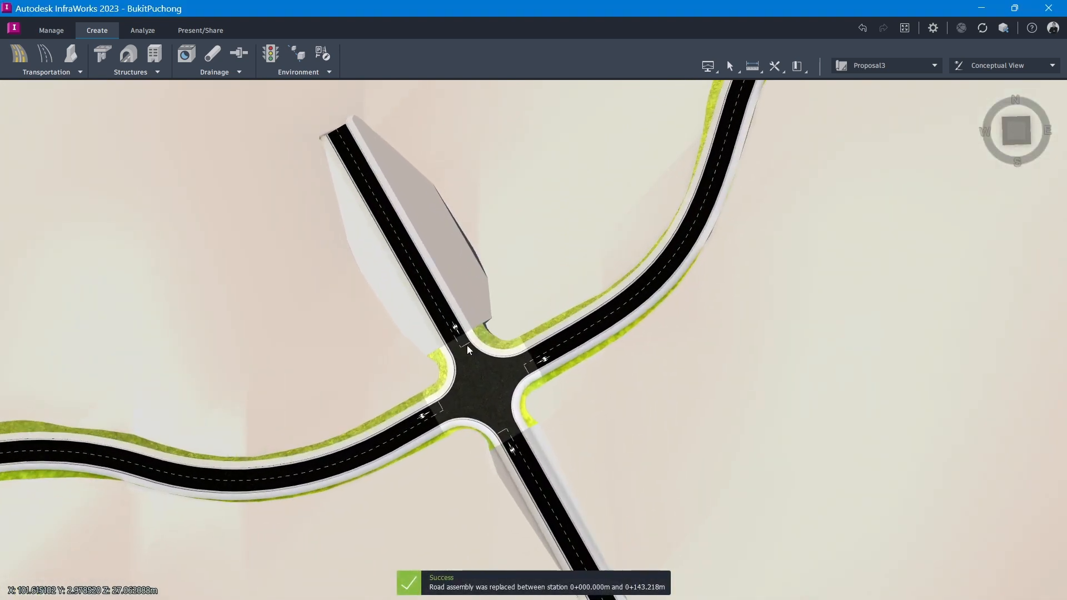
scroll(649, 226, "down", 8)
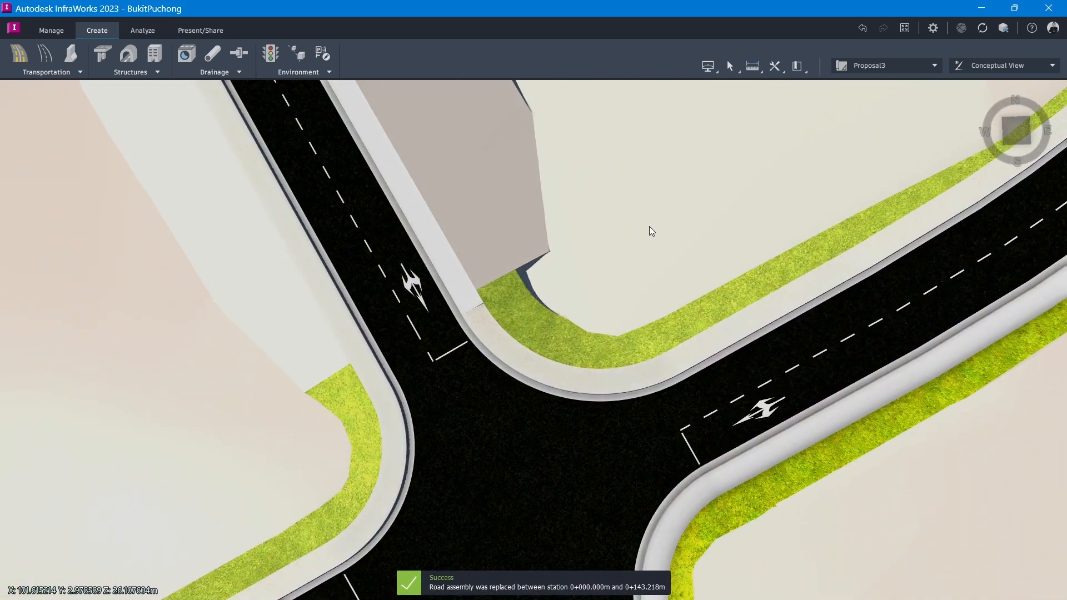
scroll(682, 206, "down", 3)
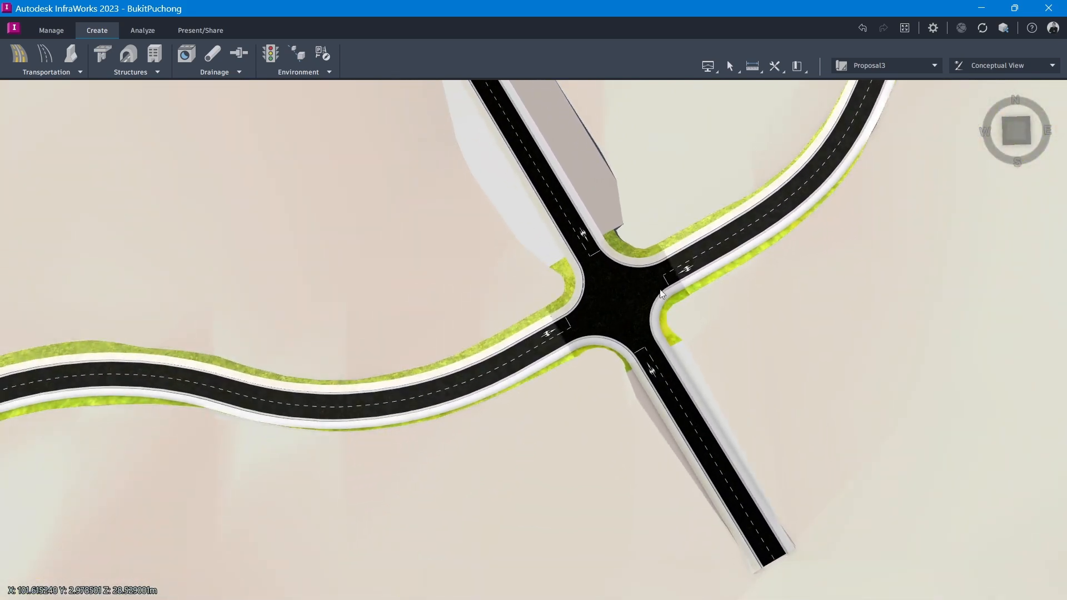
scroll(669, 393, "up", 2)
left_click(676, 396)
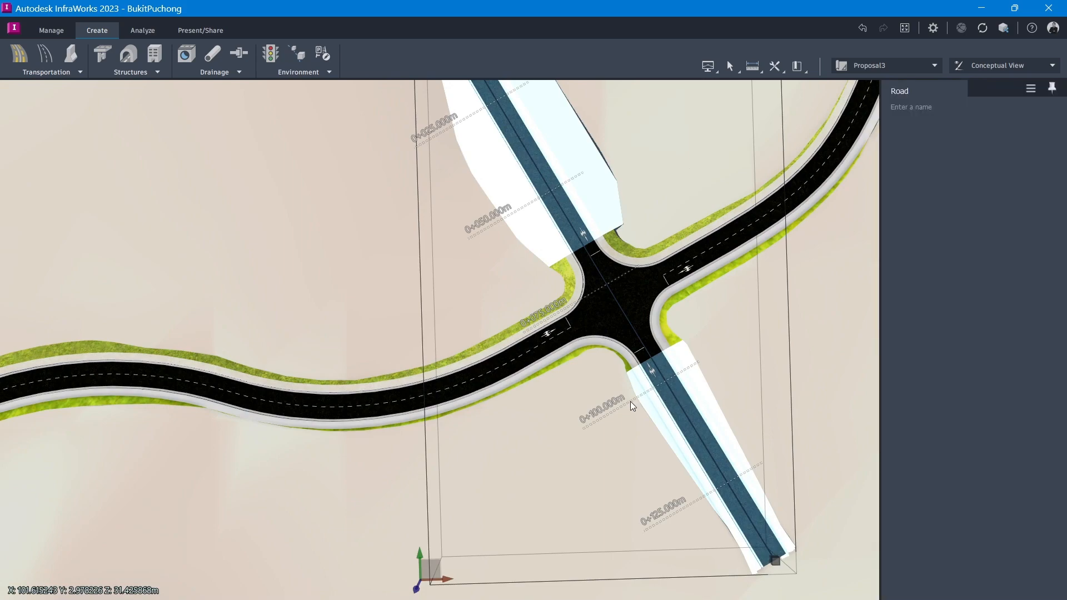
middle_click_drag(556, 399, 671, 205, "shift")
scroll(568, 326, "up", 5)
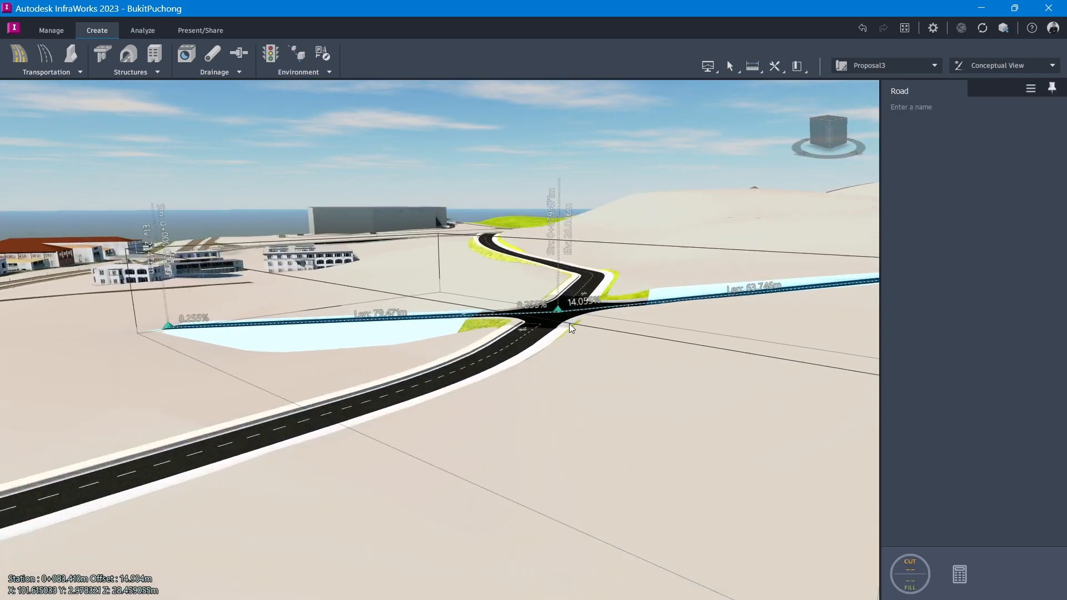
middle_click_drag(636, 386, 752, 385, "shift")
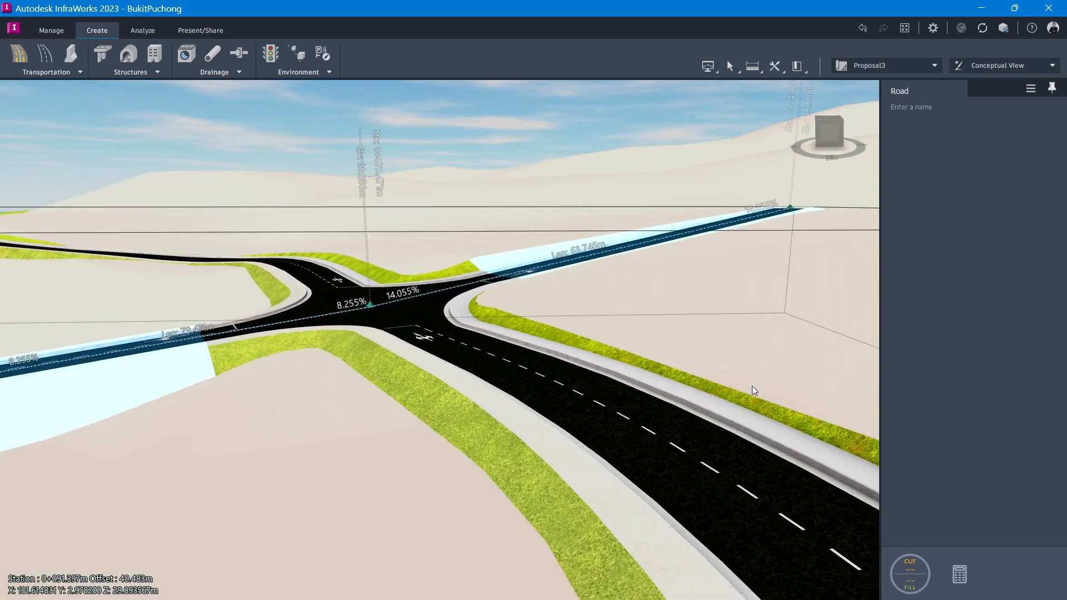
middle_click_drag(368, 399, 204, 409, "shift")
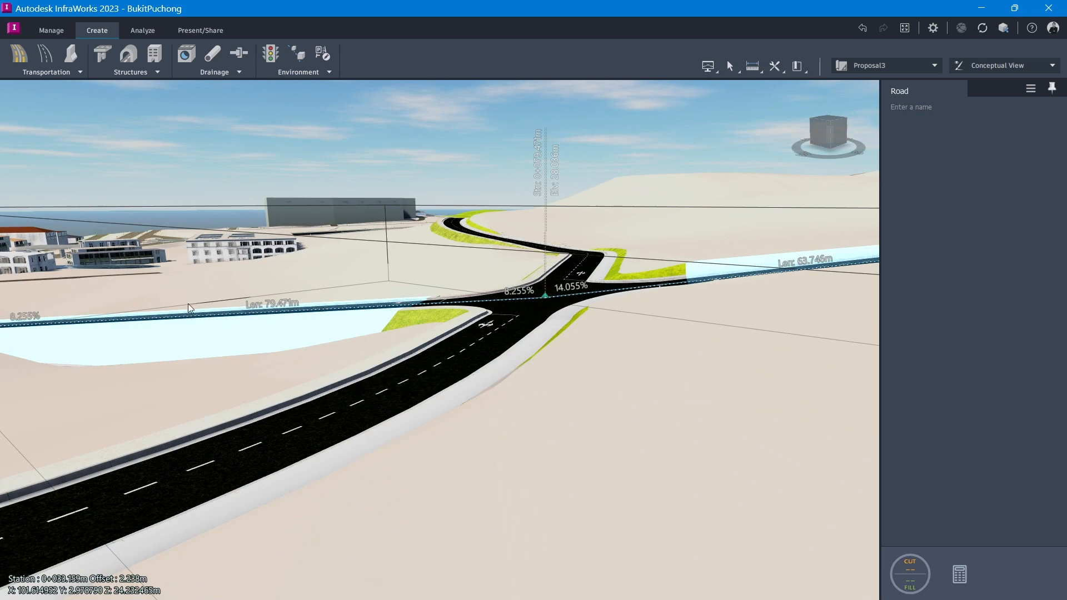
left_click(195, 388)
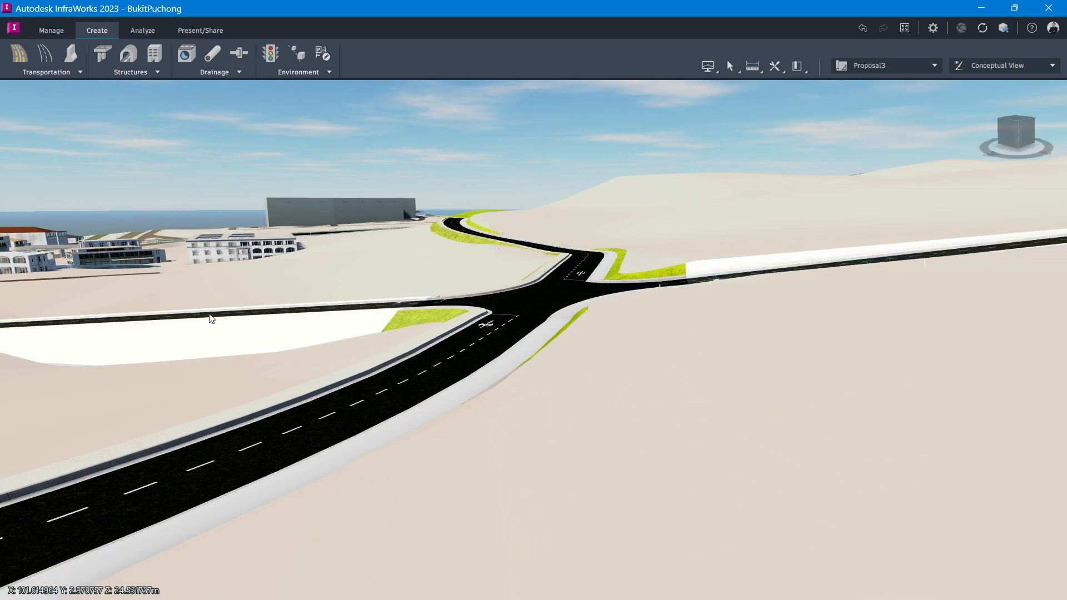
left_click(211, 318)
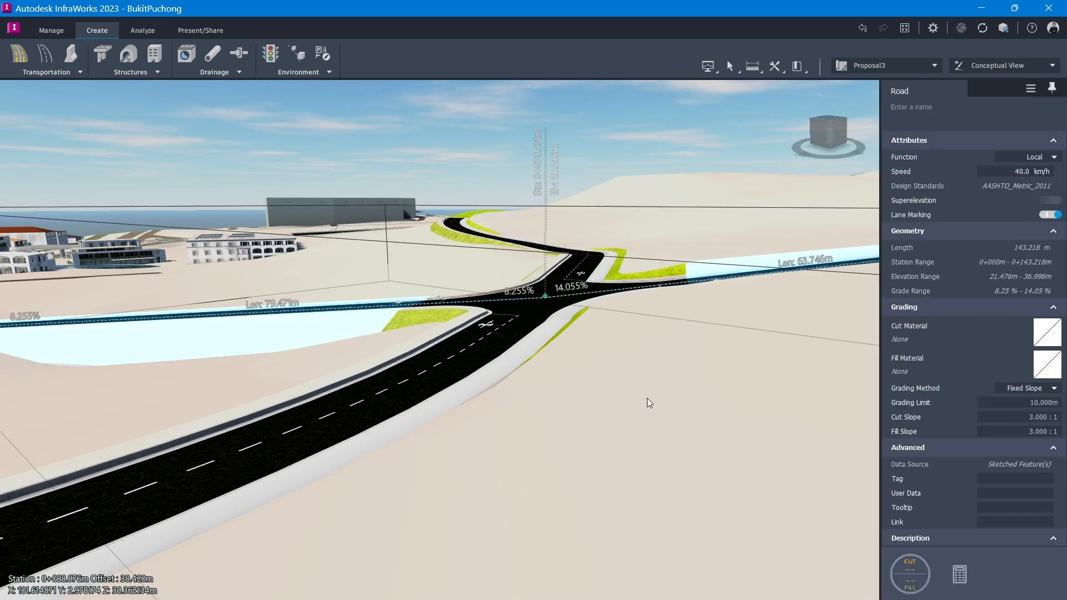
left_click_drag(646, 397, 453, 186)
left_click(453, 187)
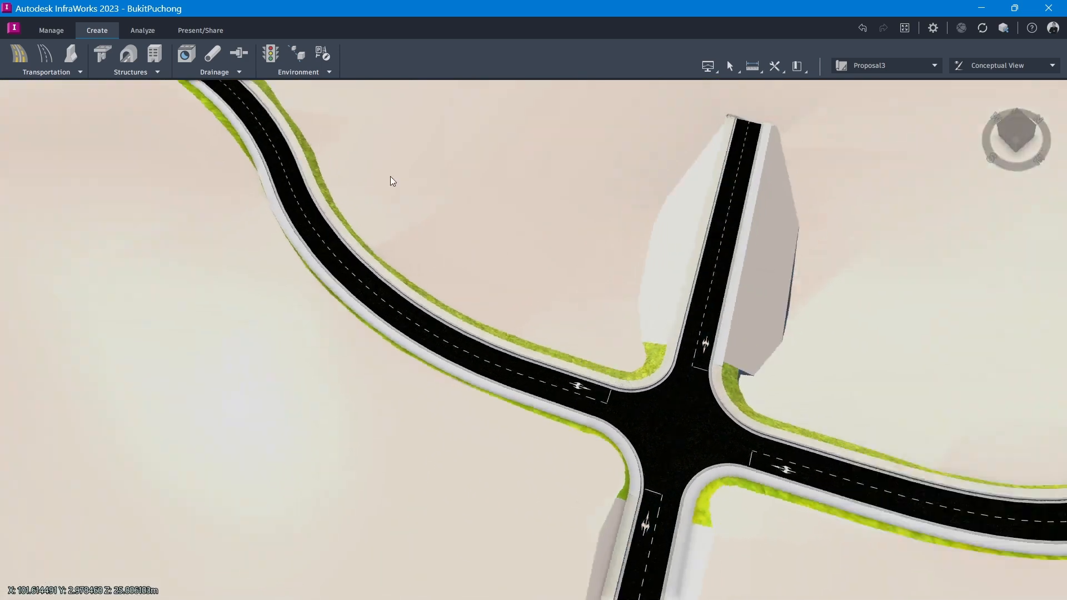
Set both the cut and fill grading materials of the crossing road to Material/Terrain/Grass2 and deselect the road
left_click_drag(390, 175, 434, 215)
middle_click_drag(393, 157, 194, 105)
scroll(685, 237, "down", 1)
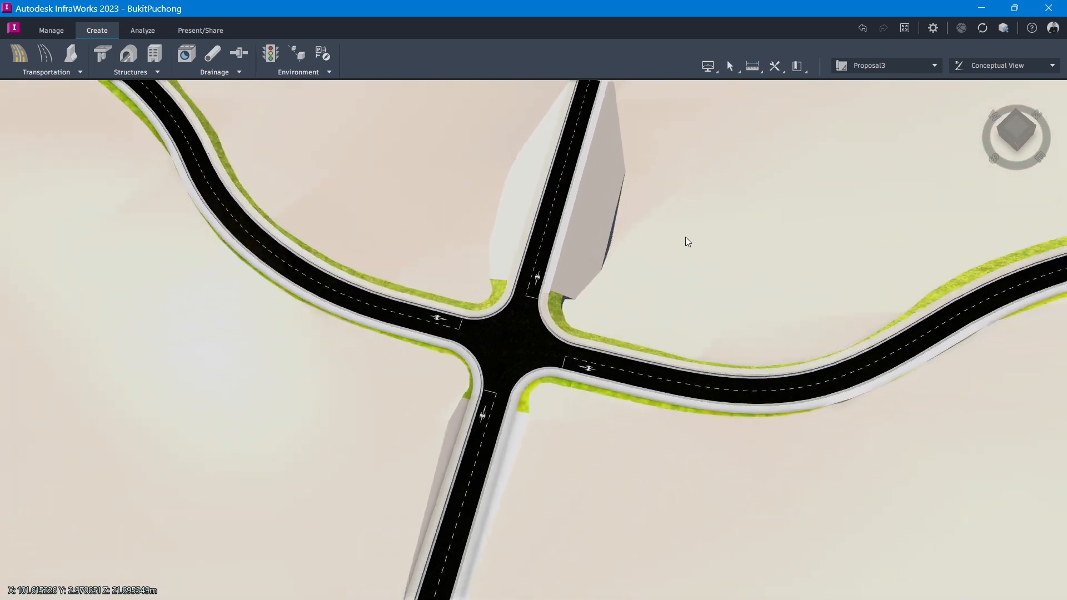
scroll(667, 230, "down", 1)
left_click(610, 237)
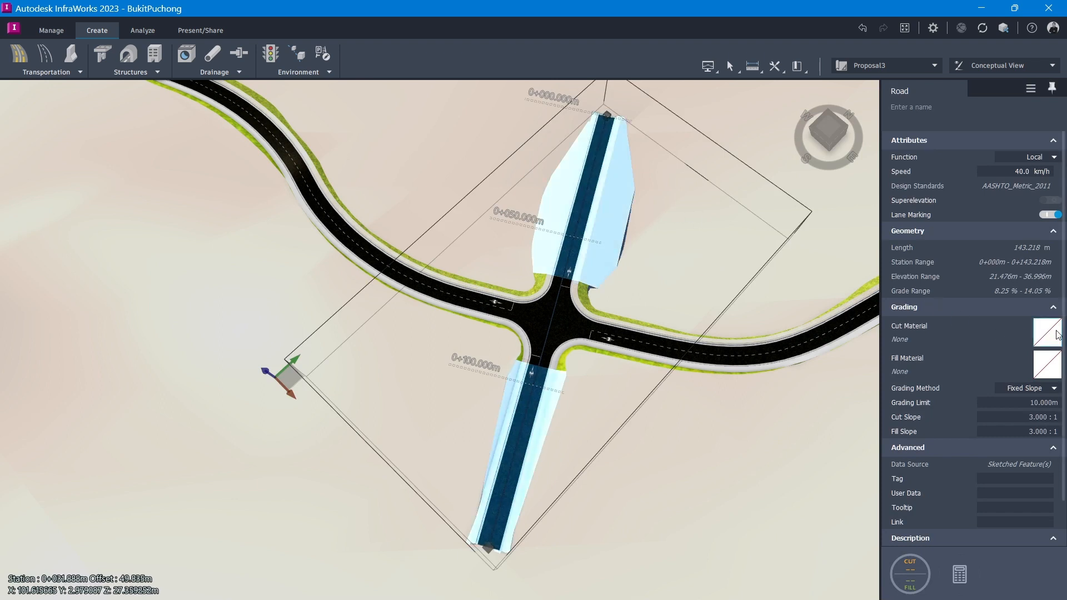
left_click(1035, 335)
left_click(980, 363)
left_click(1047, 364)
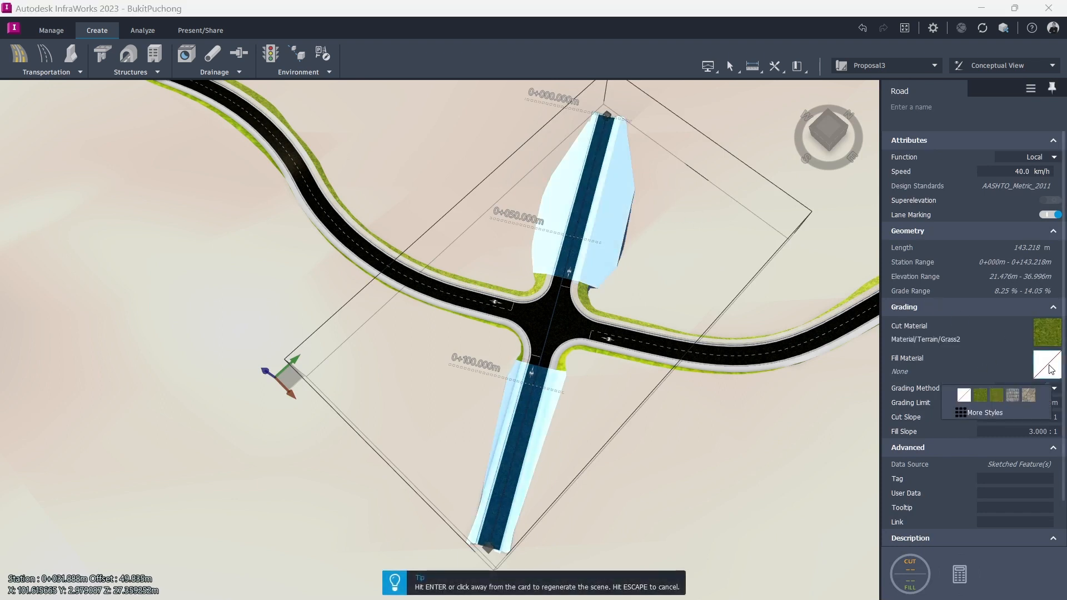
left_click(982, 395)
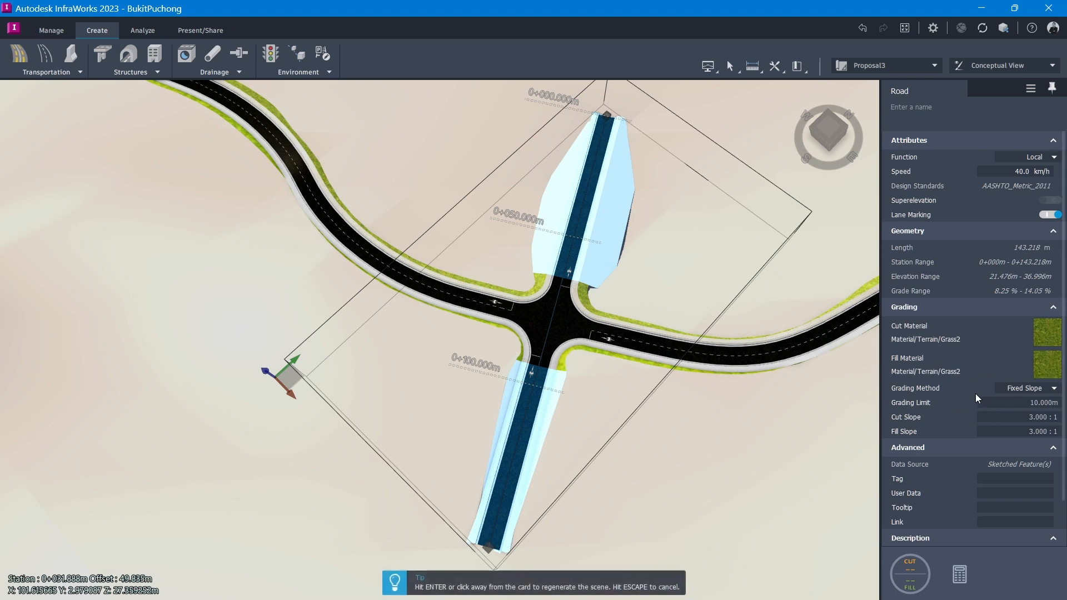
left_click(691, 470)
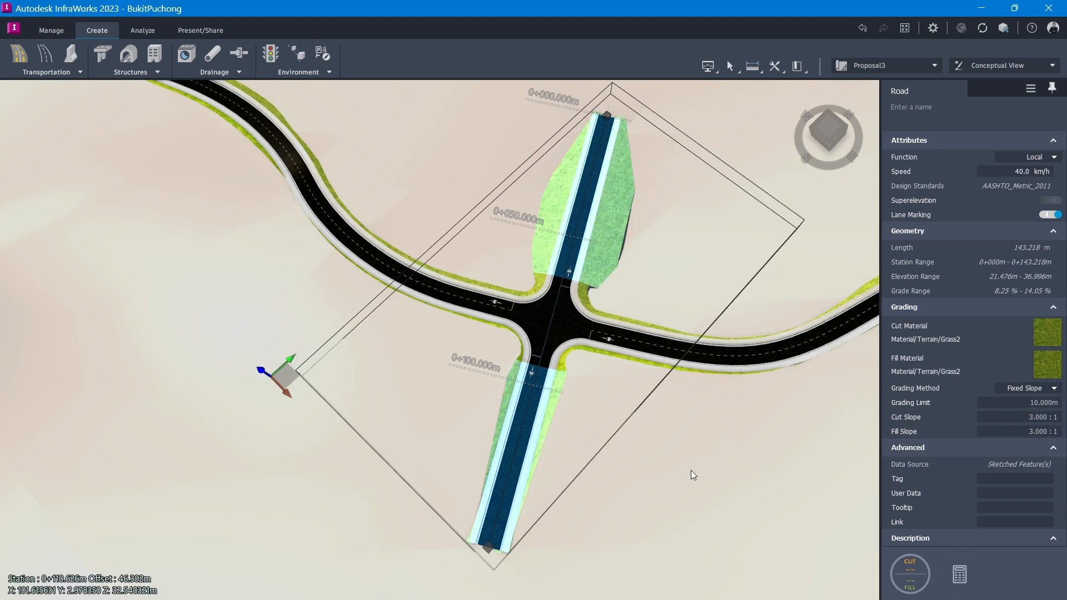
left_click(689, 489)
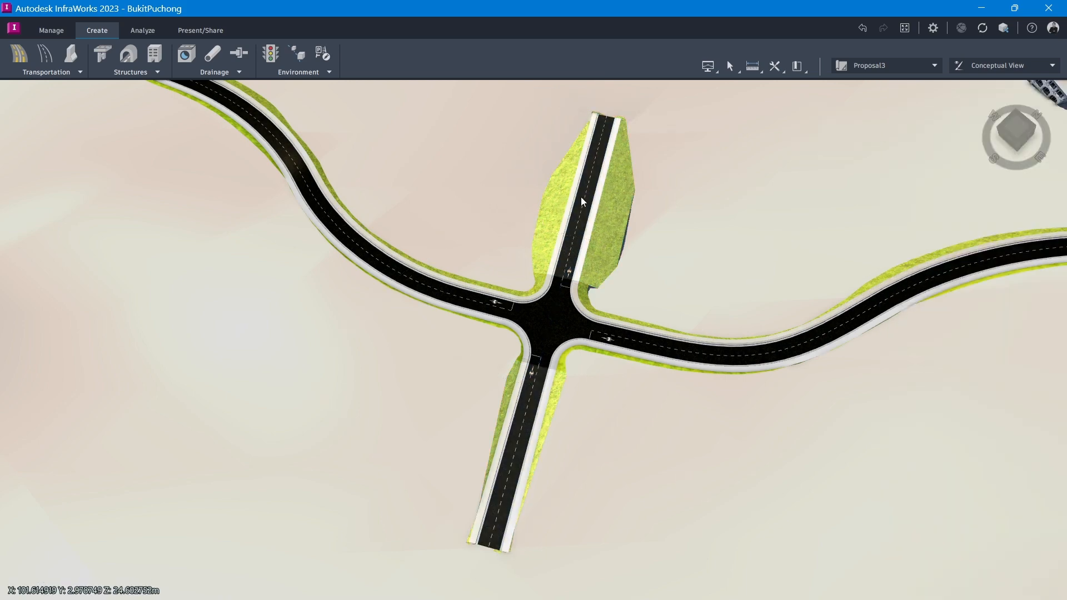
Inspect the grass grading where the crossing road meets the corners of the intersection
scroll(650, 256, "up", 5)
scroll(549, 282, "up", 5)
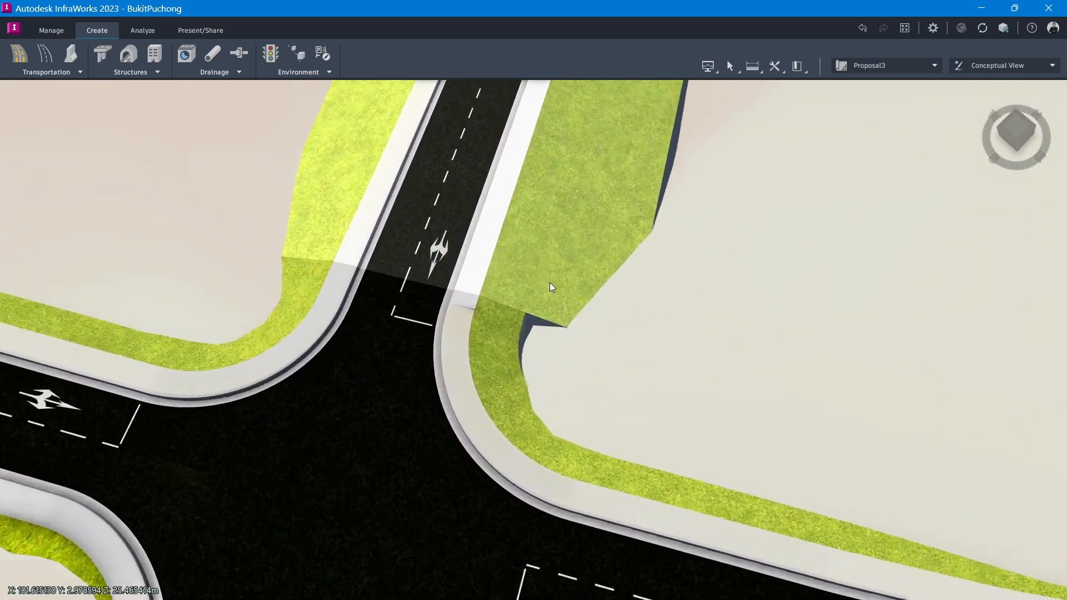
left_click_drag(522, 311, 553, 318)
scroll(583, 308, "down", 4)
left_click_drag(675, 284, 732, 287)
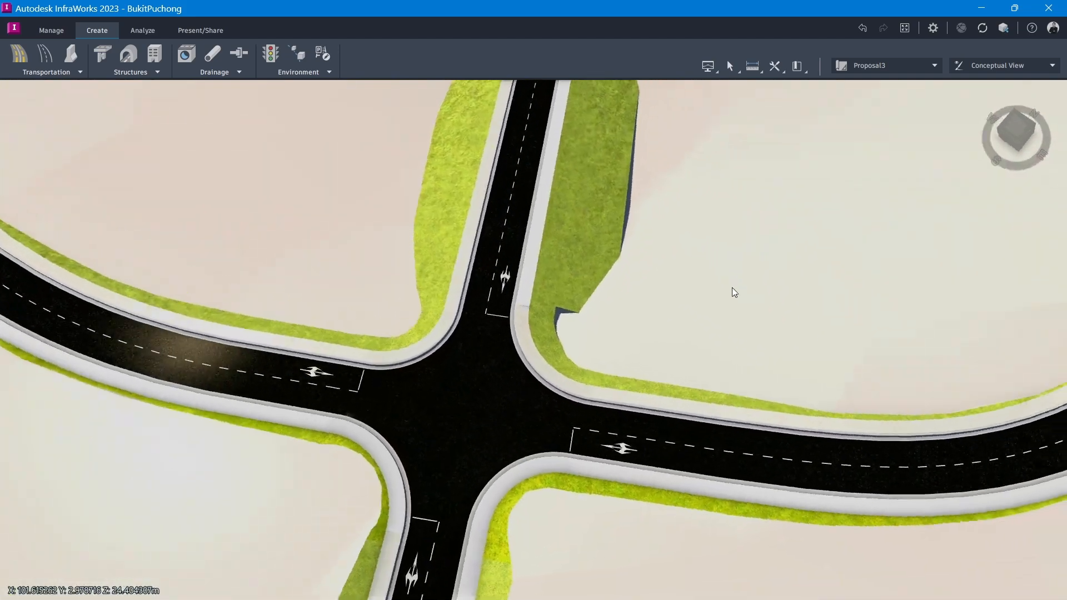
scroll(733, 282, "down", 4)
Set the intersection's design vehicle to SU-9, keeping the Intersection junction type, and deselect it
middle_click_drag(700, 413, 484, 279)
left_click(481, 281)
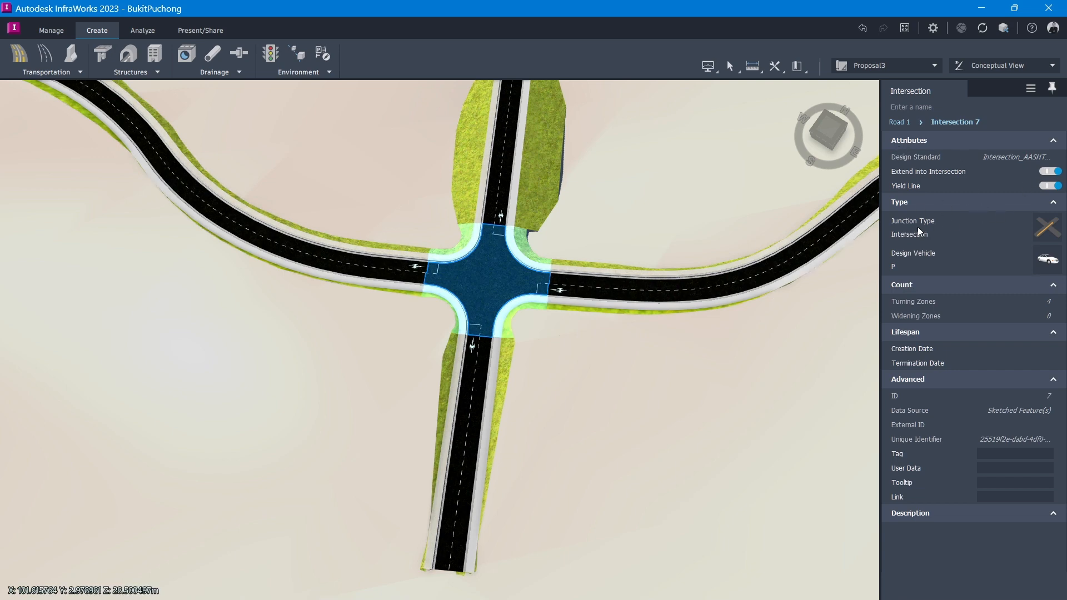
left_click(1047, 227)
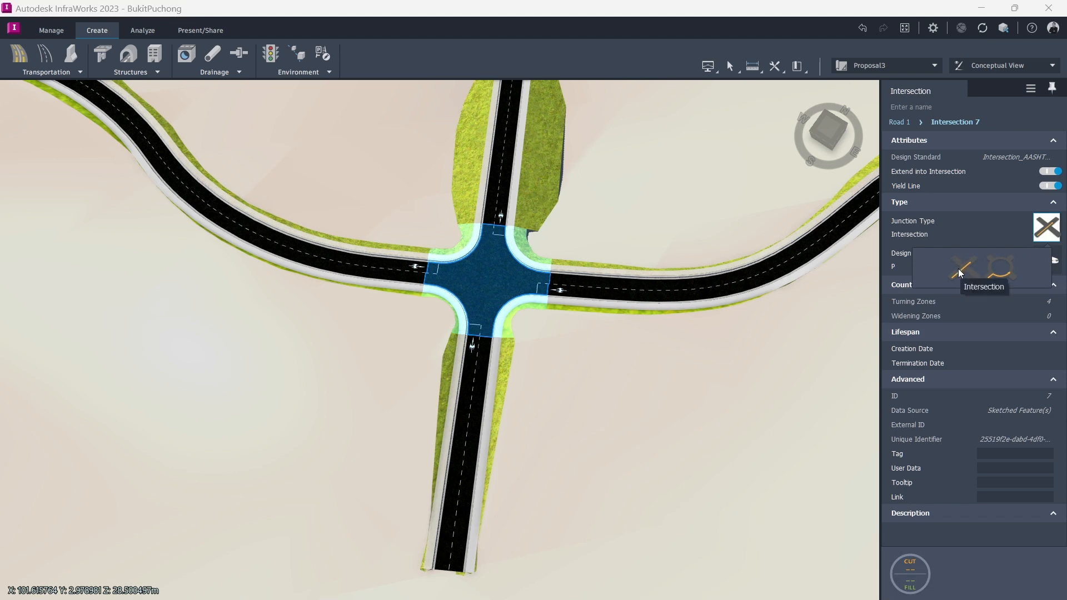
left_click(1001, 266)
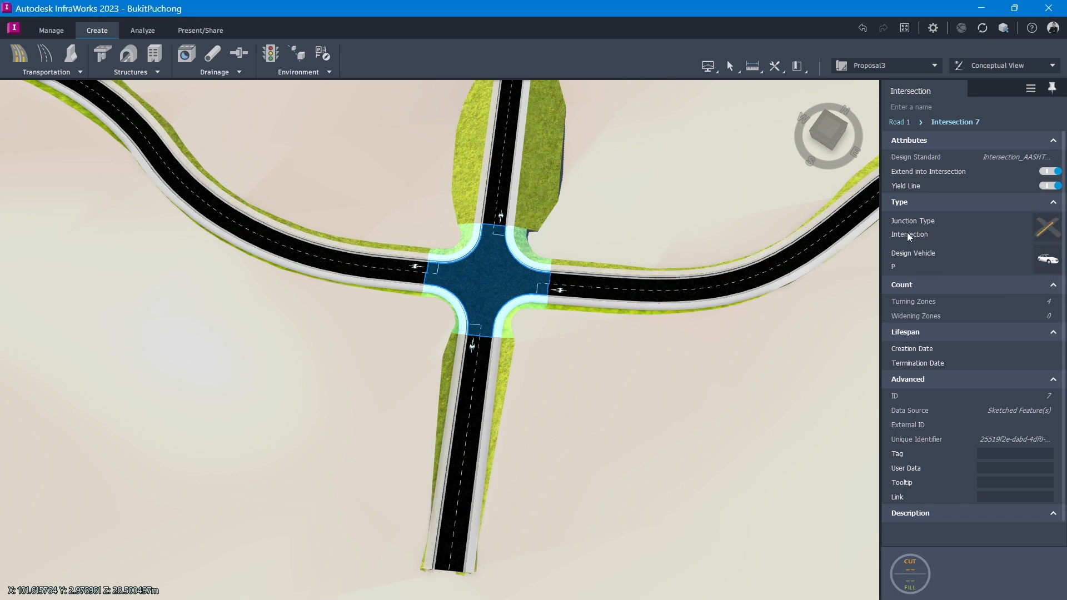
left_click(1047, 259)
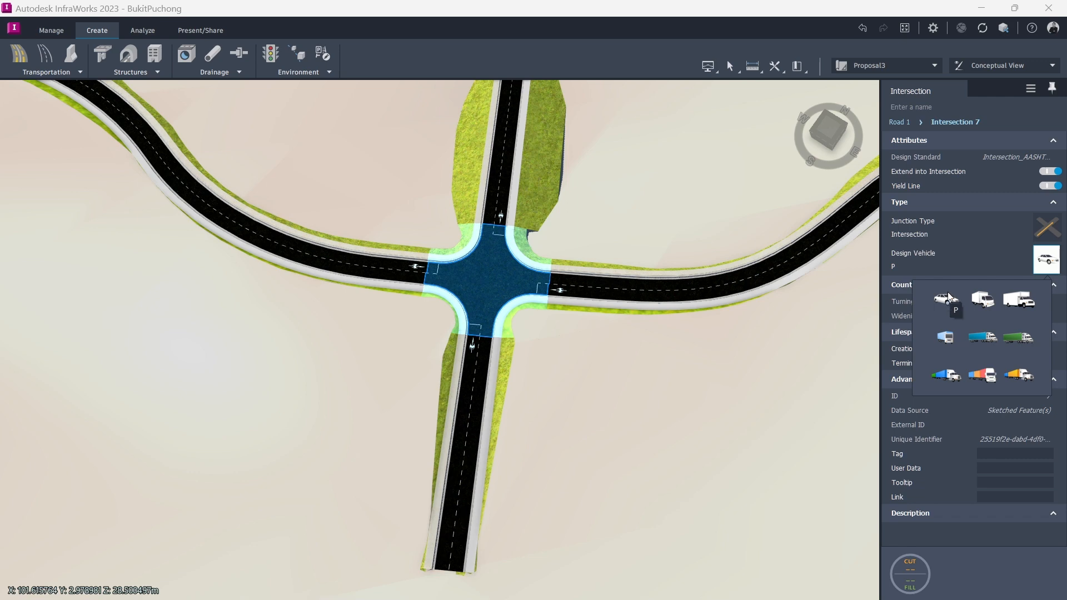
left_click(983, 302)
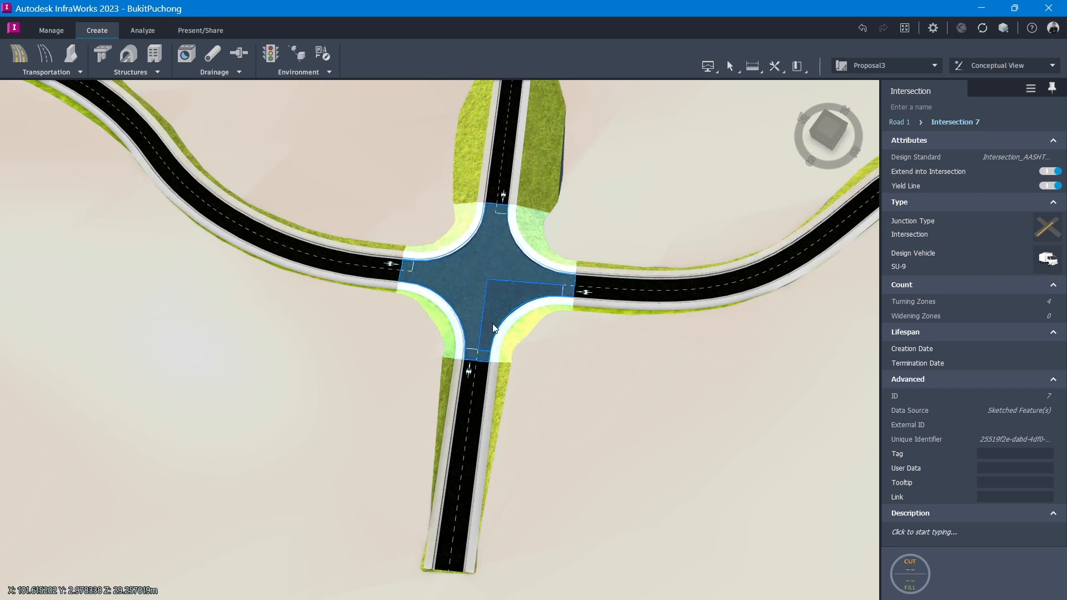
left_click(557, 384)
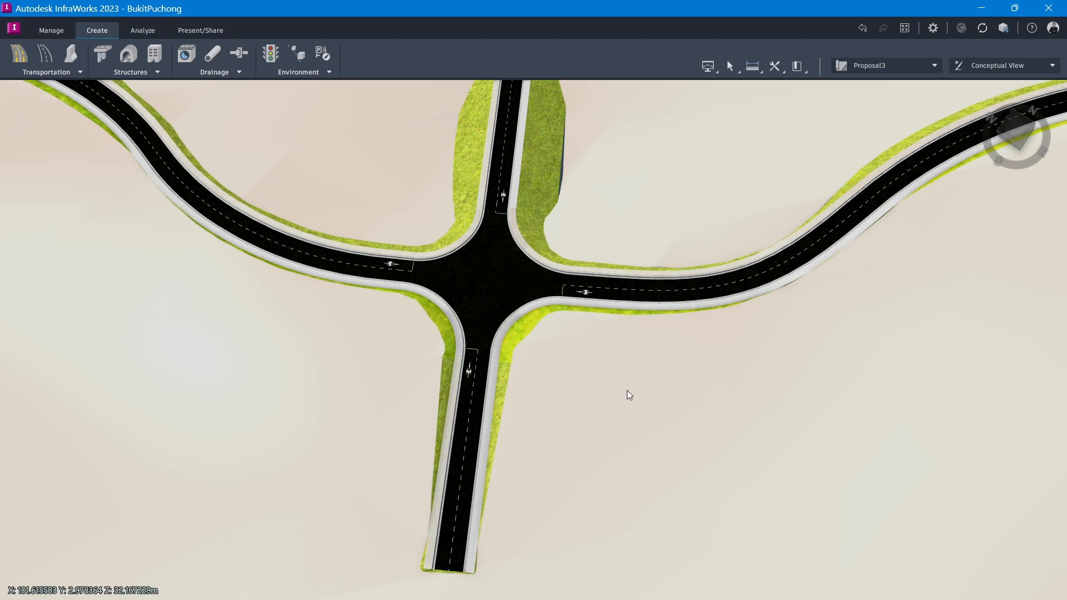
Examine the intersection's corners and grading from above and in an oblique 3D view
scroll(627, 390, "down", 3)
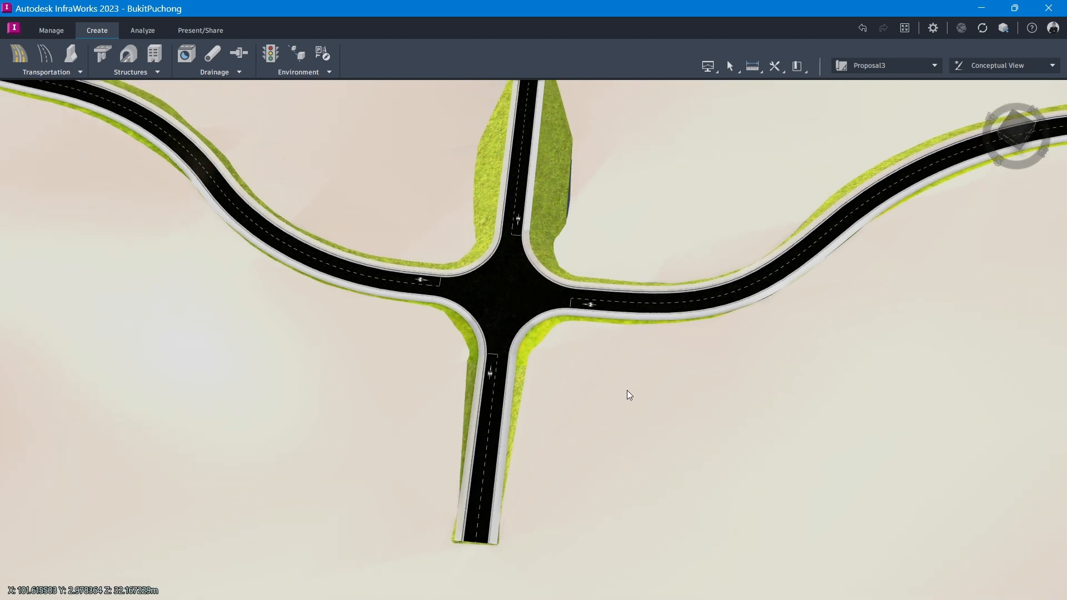
left_click(530, 290)
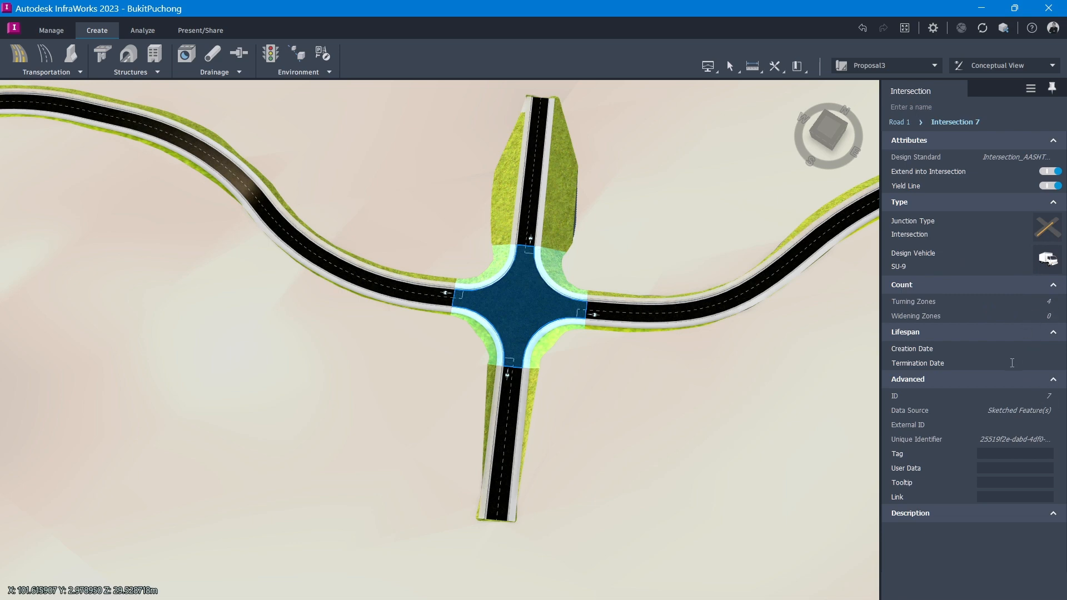
middle_click_drag(557, 375, 526, 330)
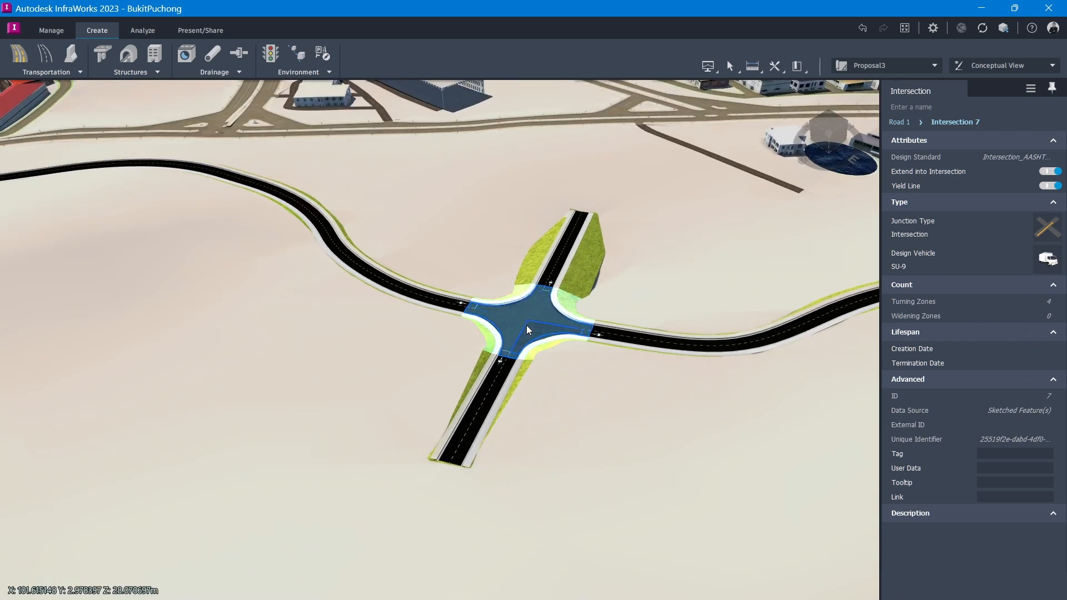
scroll(541, 315, "up", 5)
left_click(652, 522)
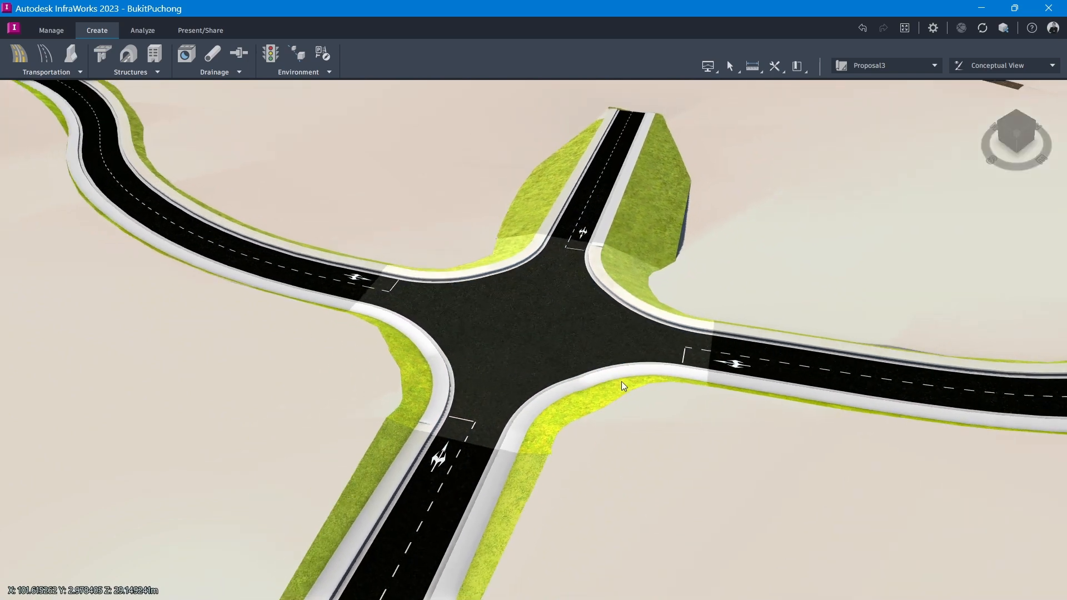
scroll(622, 377, "down", 5)
scroll(509, 297, "up", 5)
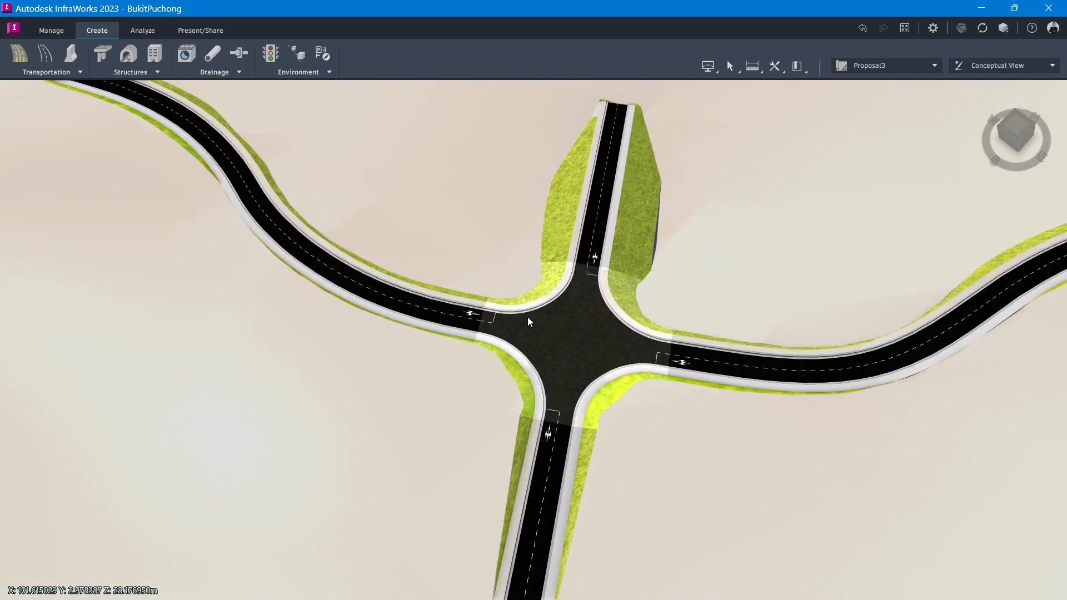
Change the intersection's junction type to Roundabout
left_click(564, 321)
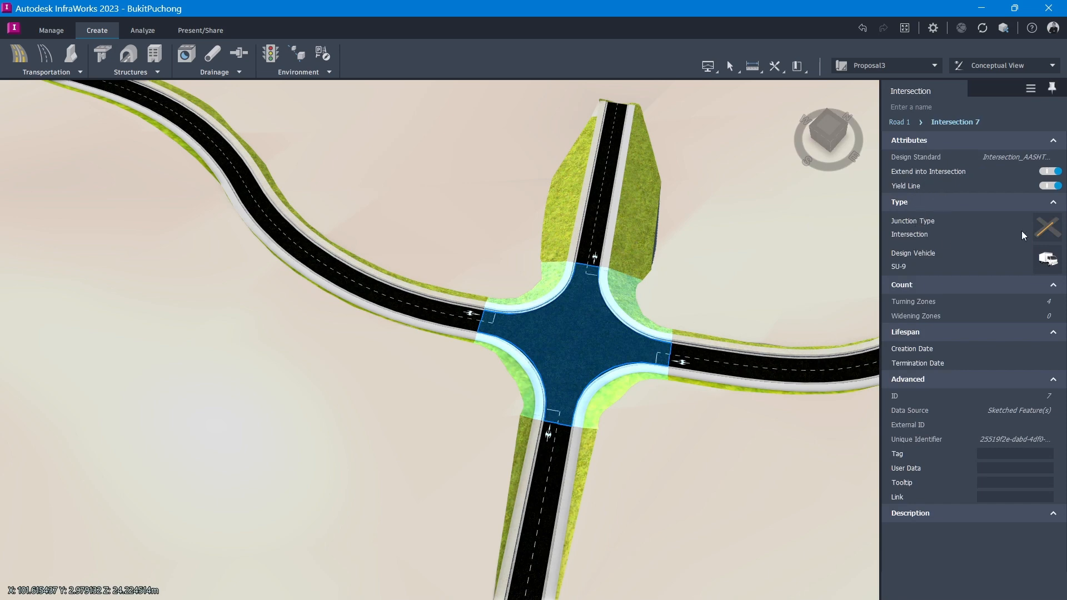
left_click(1053, 235)
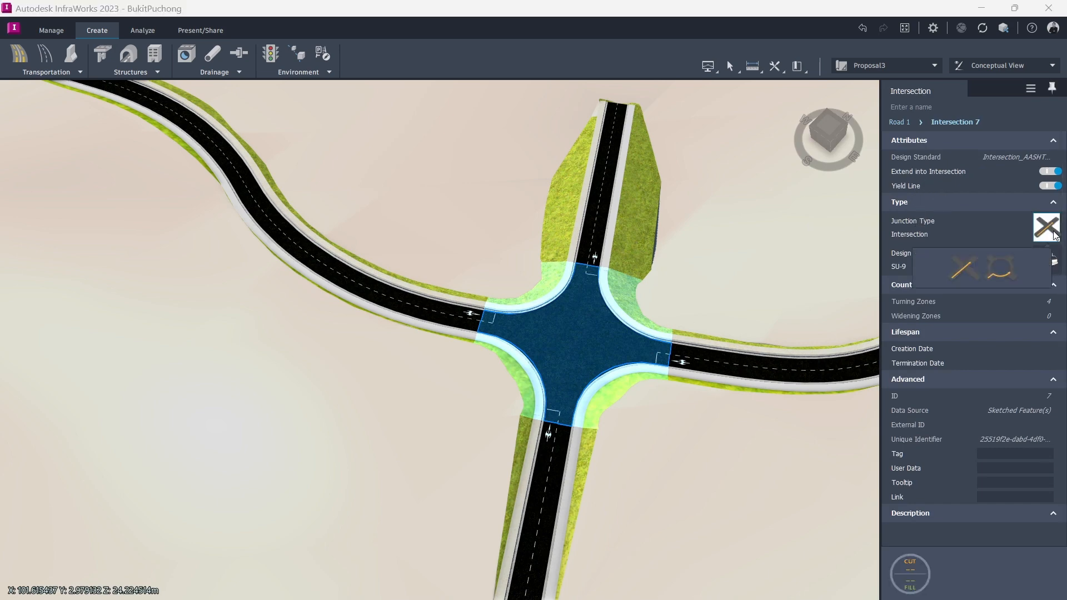
left_click(1005, 272)
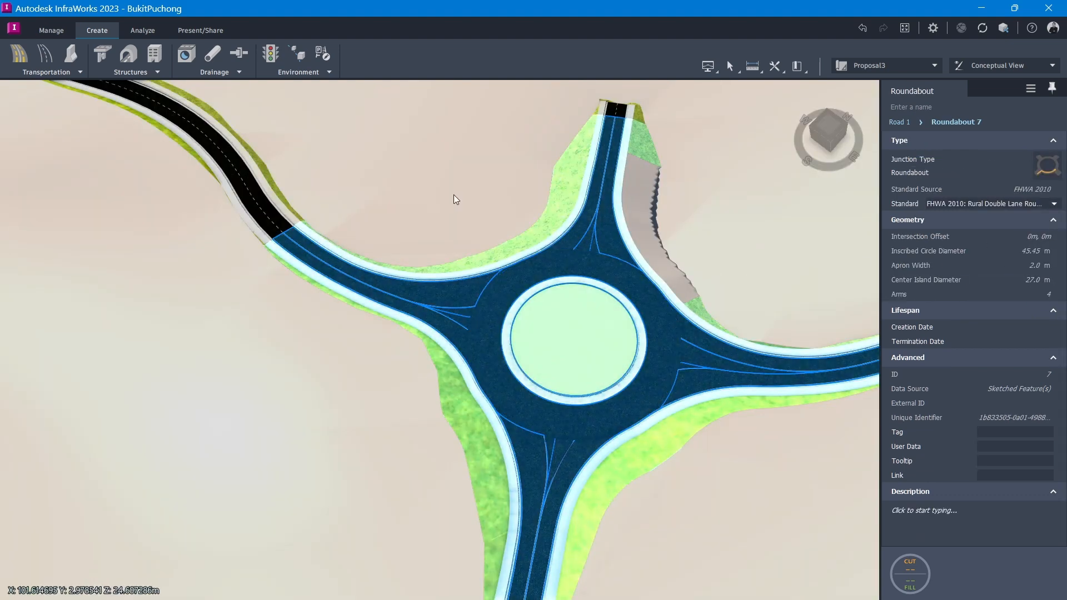
left_click_drag(453, 195, 279, 107)
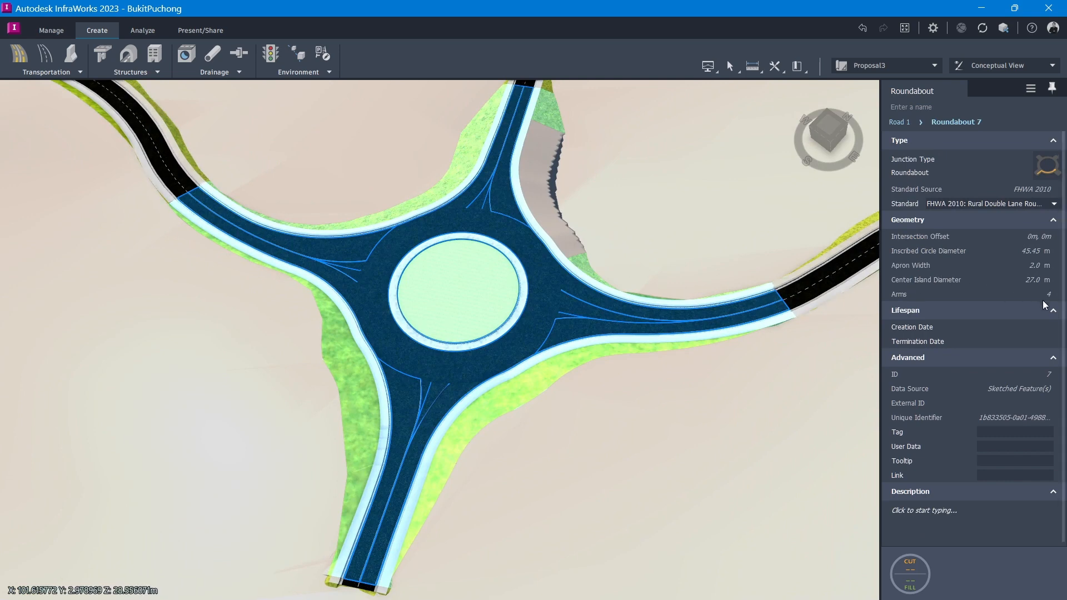
Set the roundabout's standard to FHWA 2010: Mini Roundabout and deselect it
left_click(1054, 204)
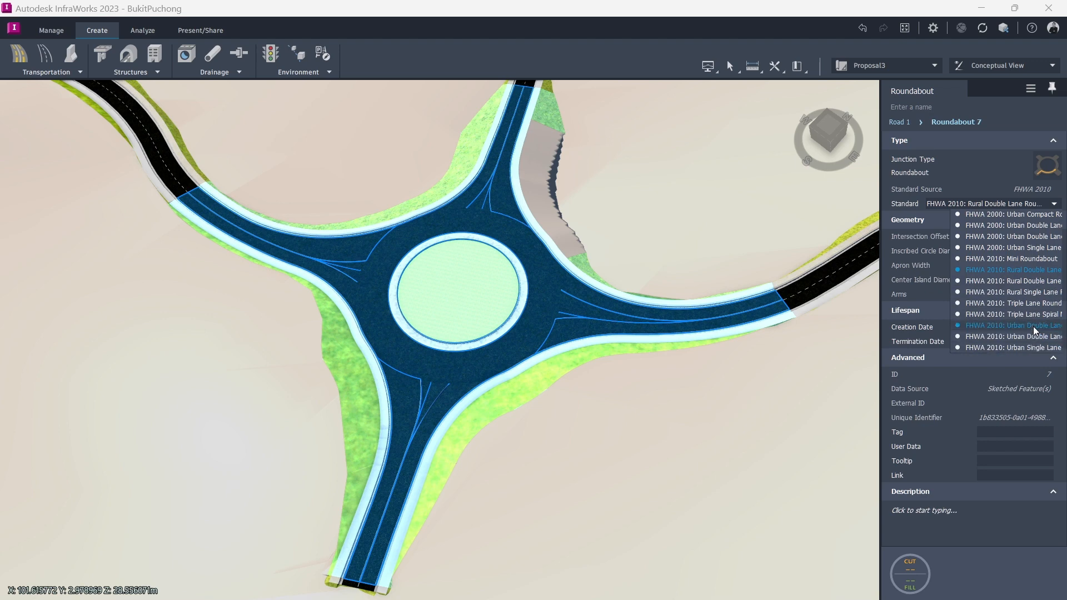
left_click(1039, 263)
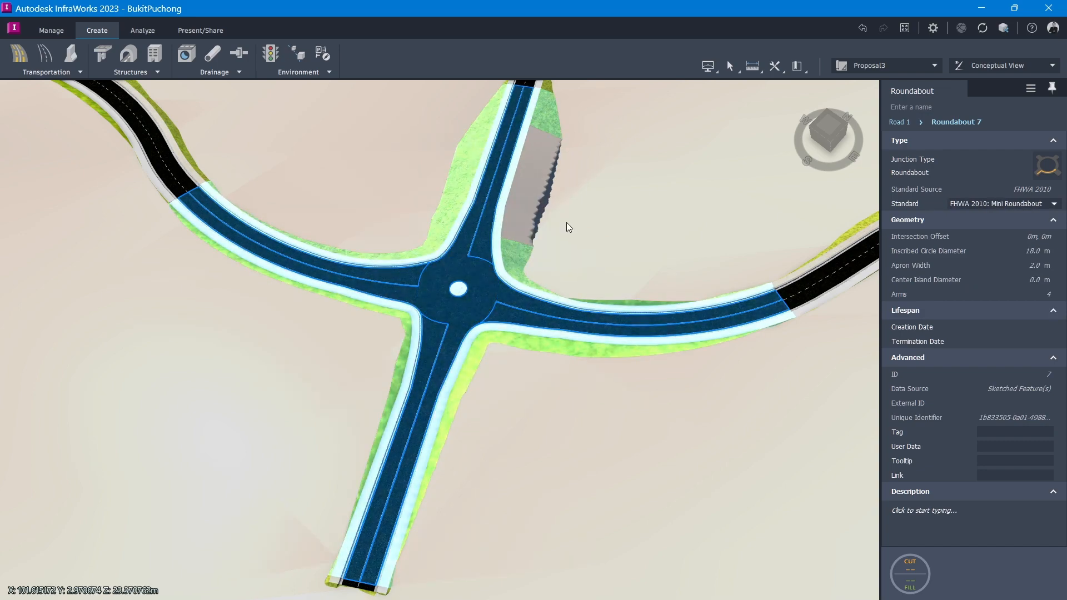
key("Escape")
Inspect the mini roundabout in 3D, including its roundel geometry and the grading along the short arm of the crossing road
scroll(578, 199, "down", 2)
left_click_drag(571, 201, 482, 160)
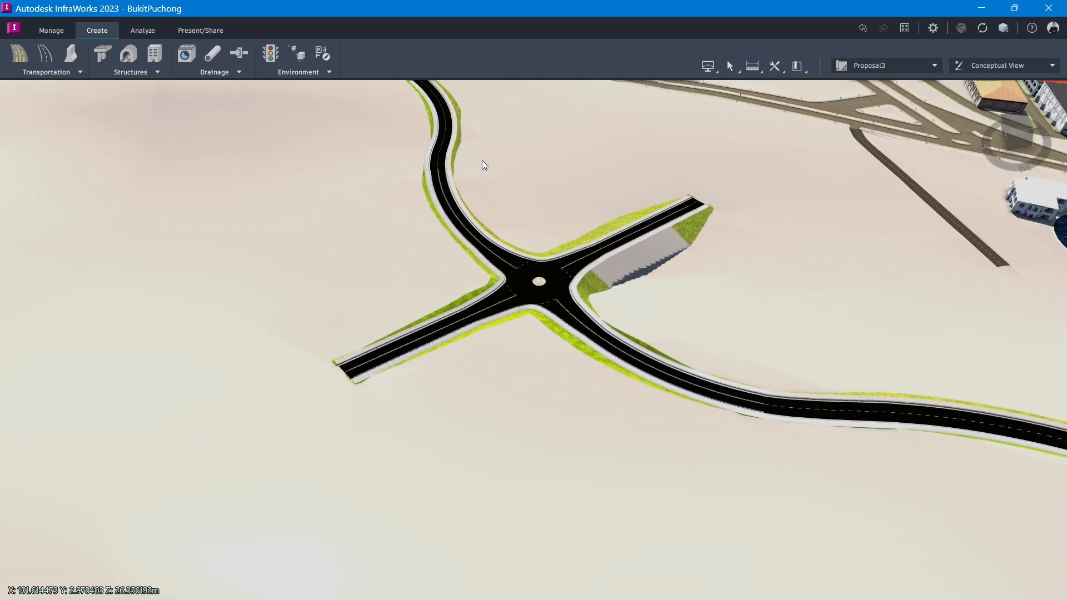
scroll(612, 265, "up", 3)
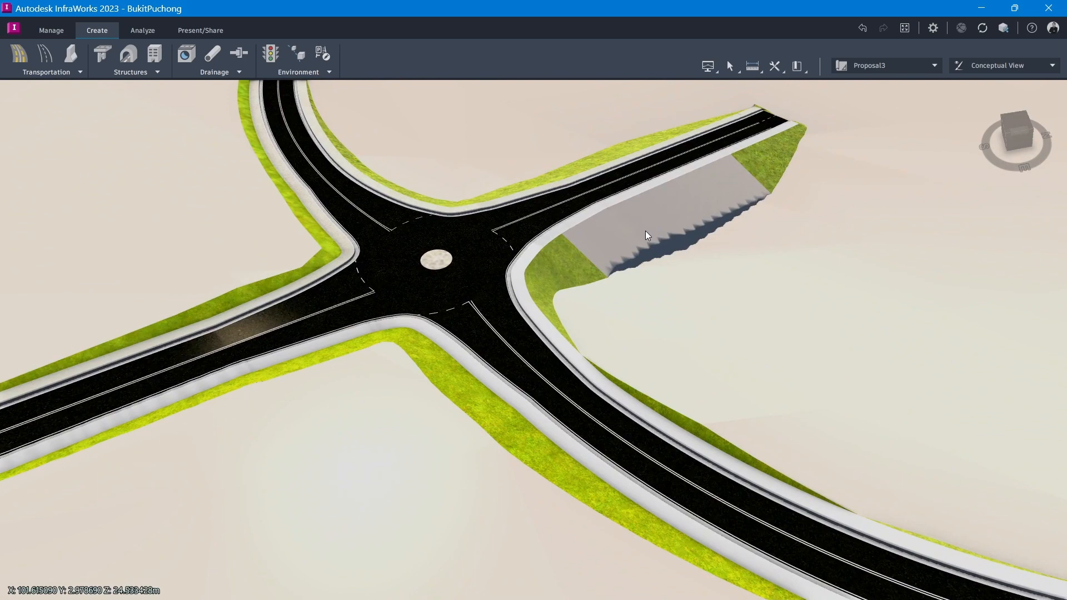
left_click(763, 158)
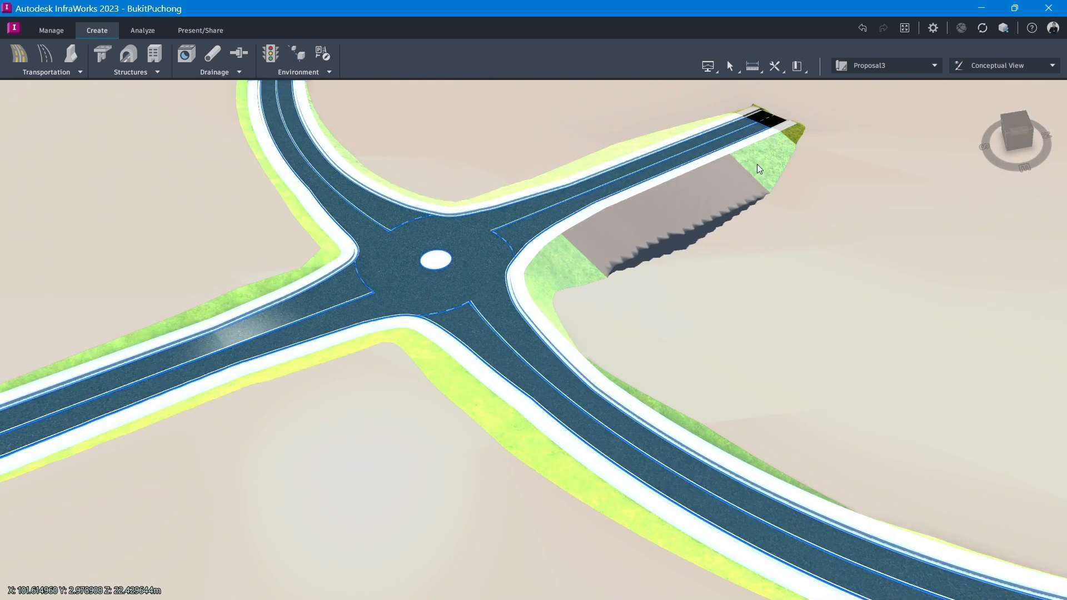
scroll(738, 172, "up", 5)
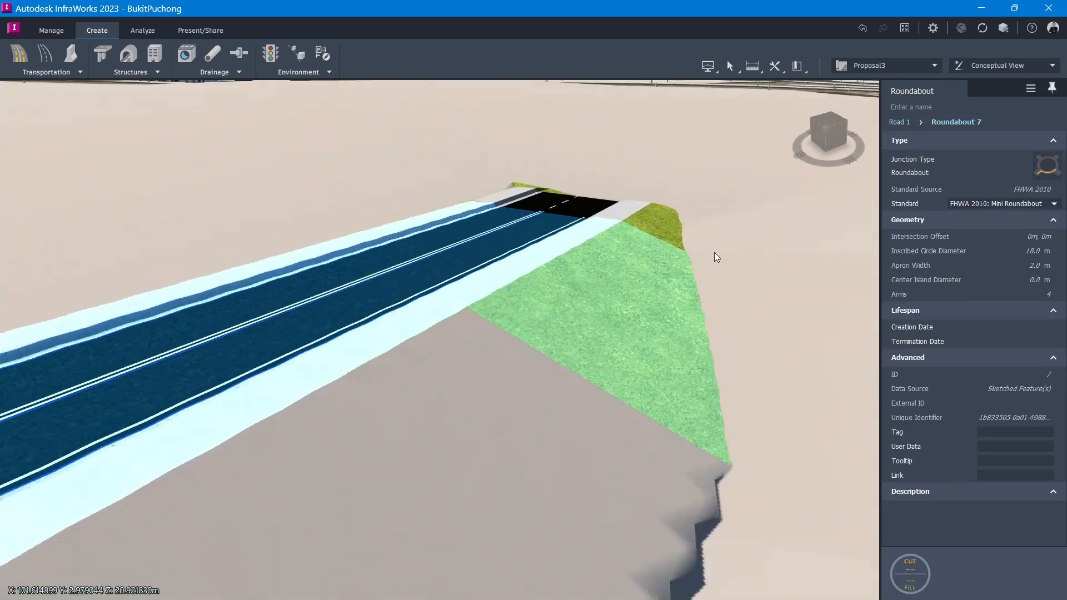
scroll(715, 252, "down", 5)
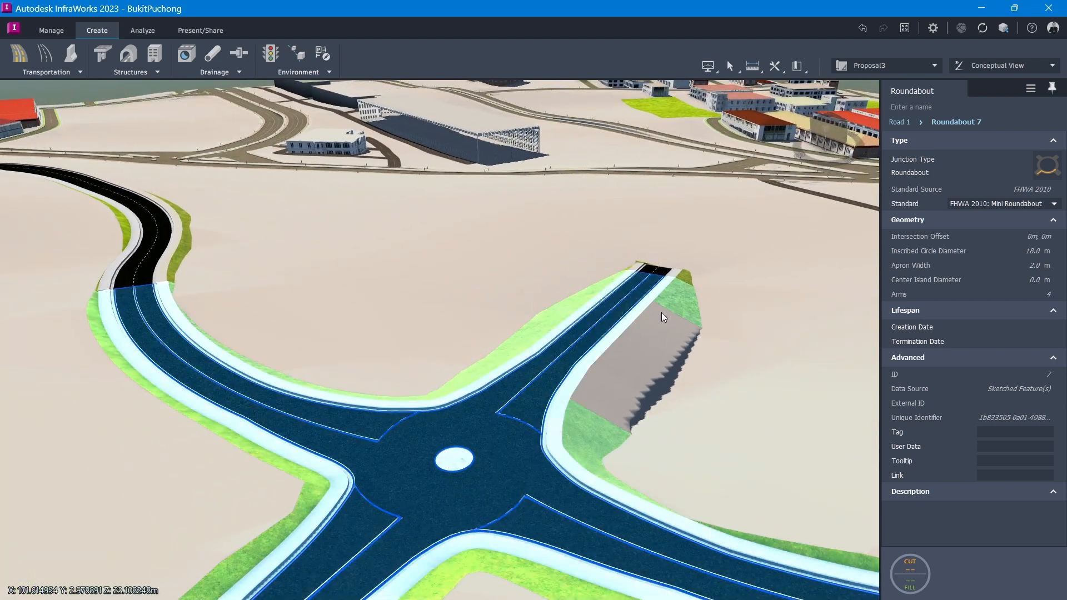
left_click(467, 414)
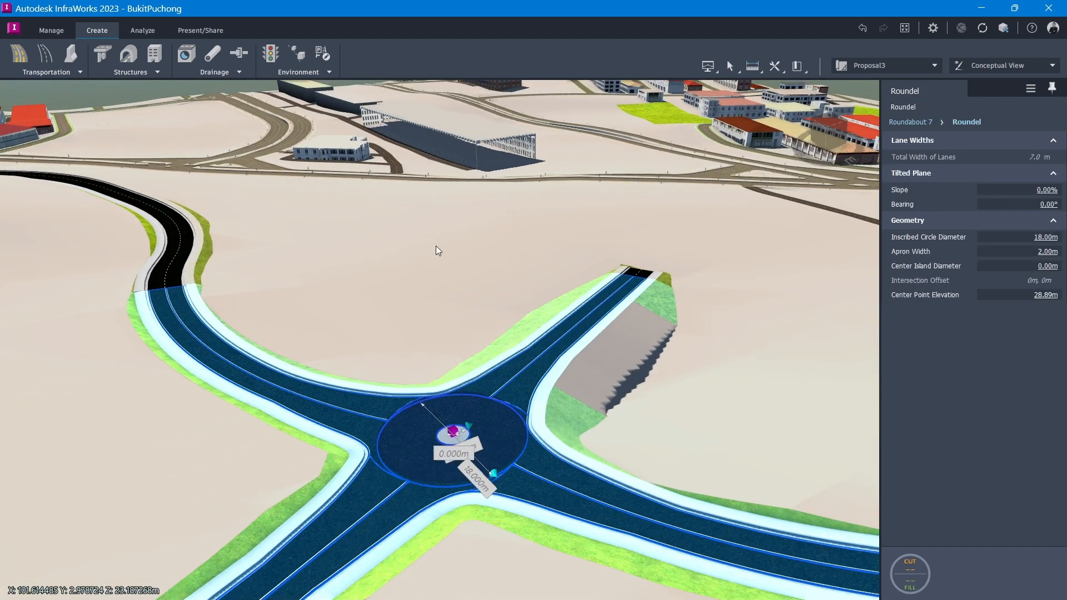
middle_click_drag(436, 246, 547, 409)
left_click(647, 507)
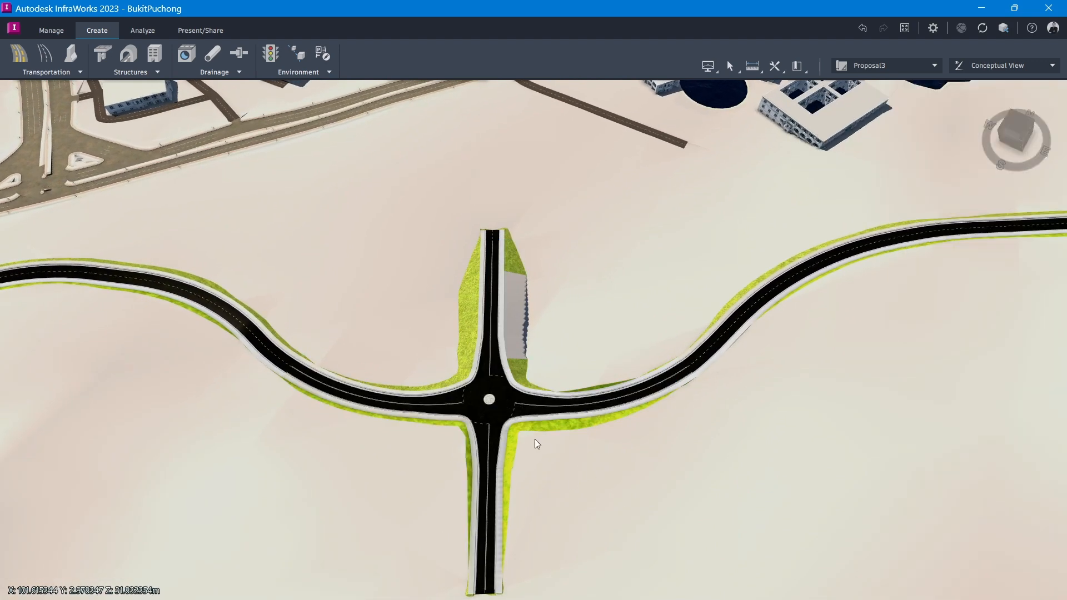
Examine the crossing road's grading properties and the bare slope section beside the roundabout arm
left_click(497, 395)
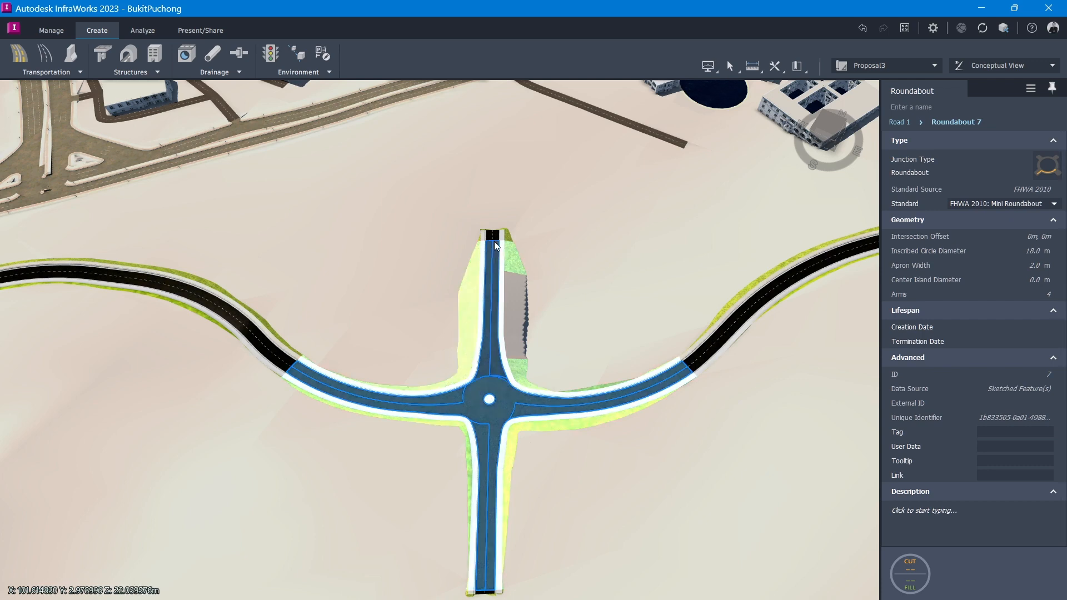
scroll(548, 422, "down", 5)
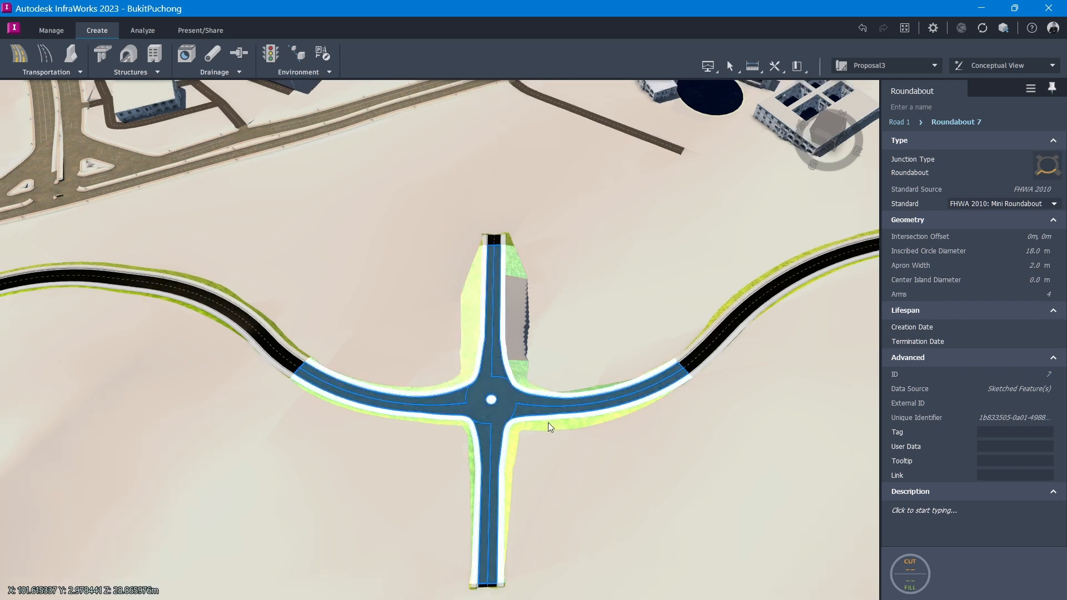
left_click(508, 282)
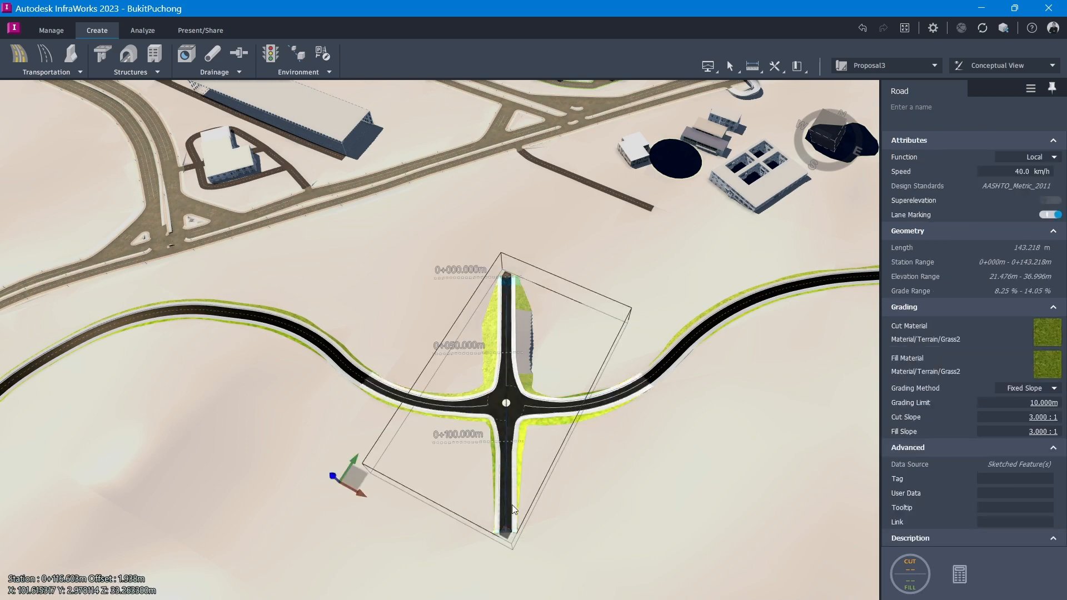
middle_click_drag(614, 499, 519, 371)
scroll(519, 371, "up", 8)
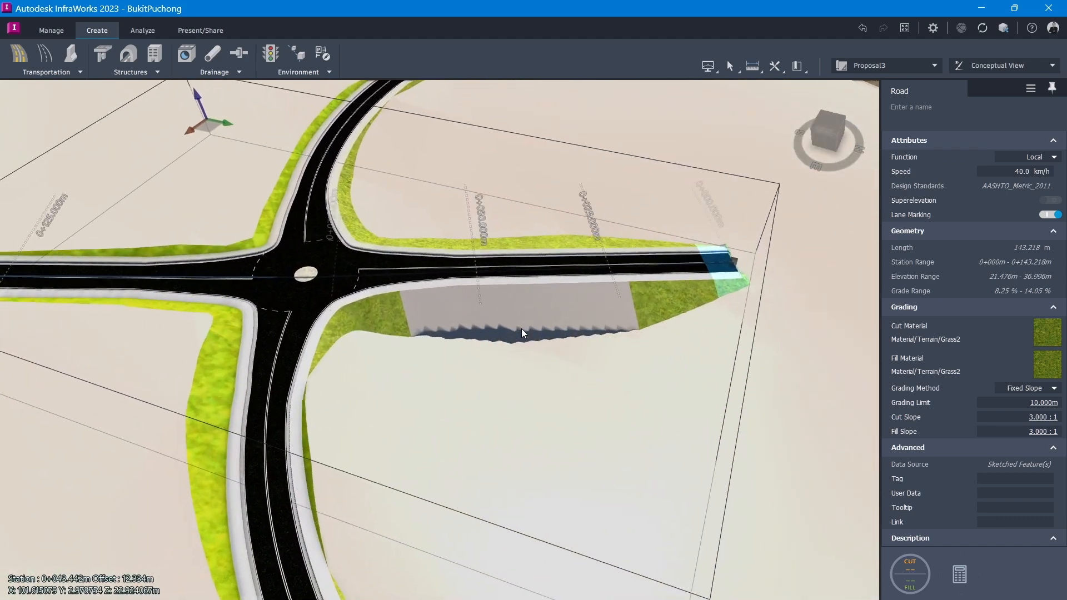
scroll(472, 313, "down", 6)
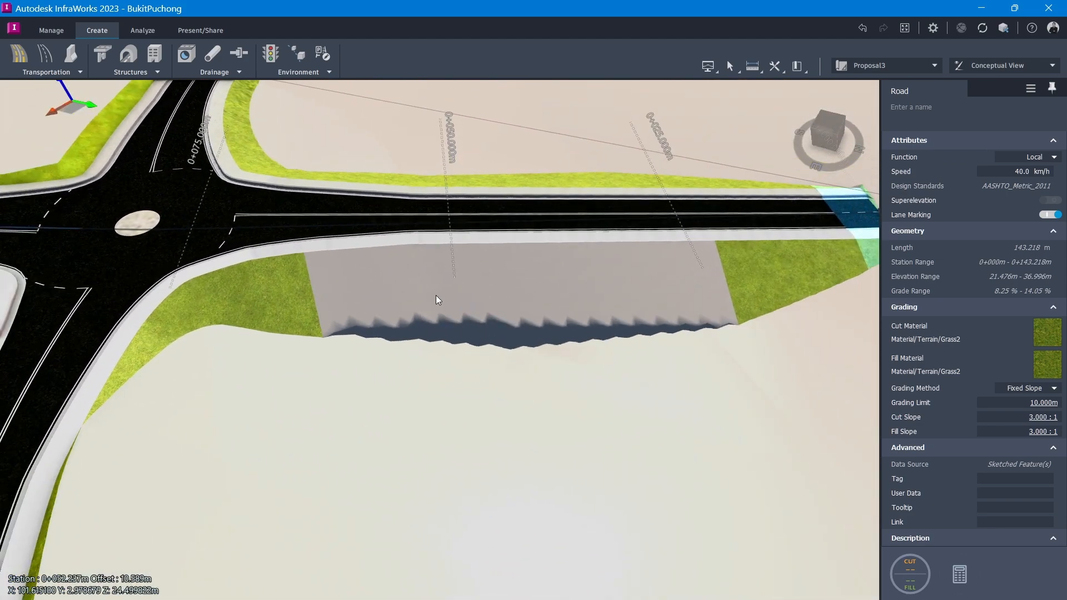
left_click(745, 355)
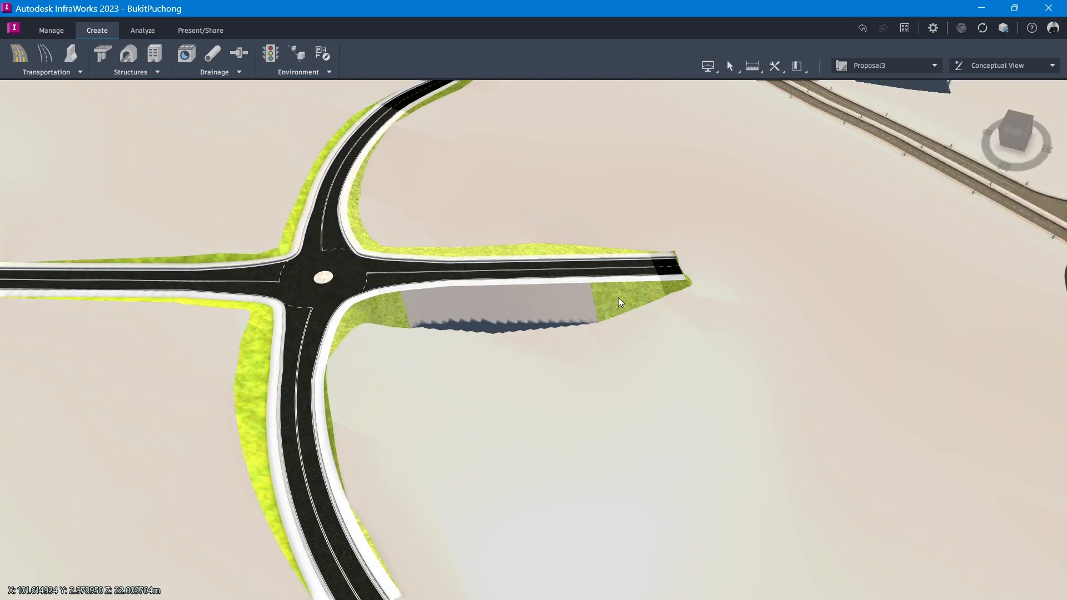
Check the geometry properties of the roundabout's short arm and its roundel, and deselect the roundabout
left_click(345, 278)
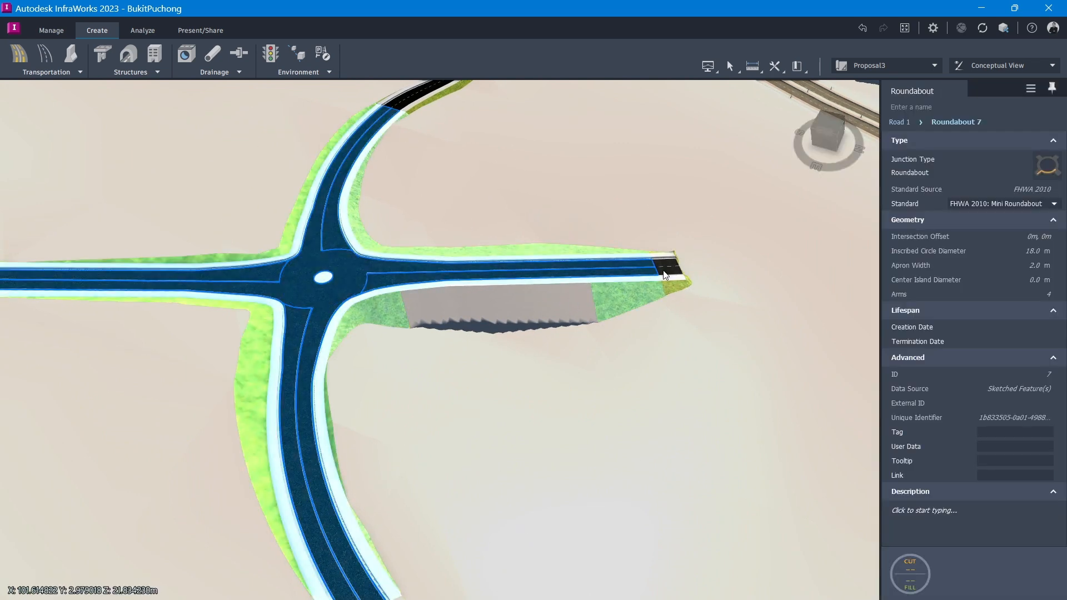
left_click(644, 273)
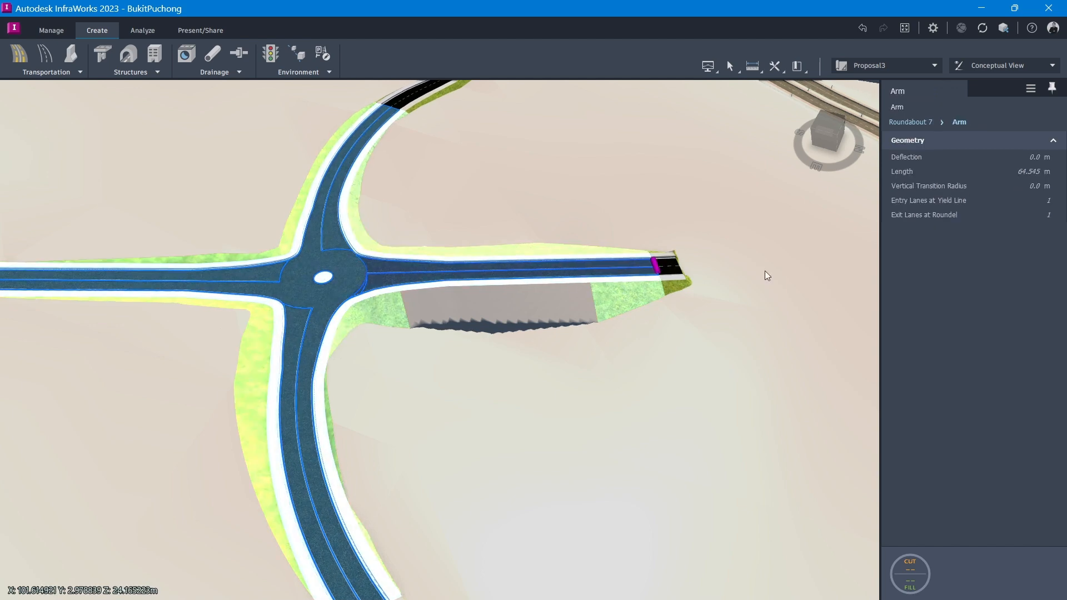
left_click(360, 286)
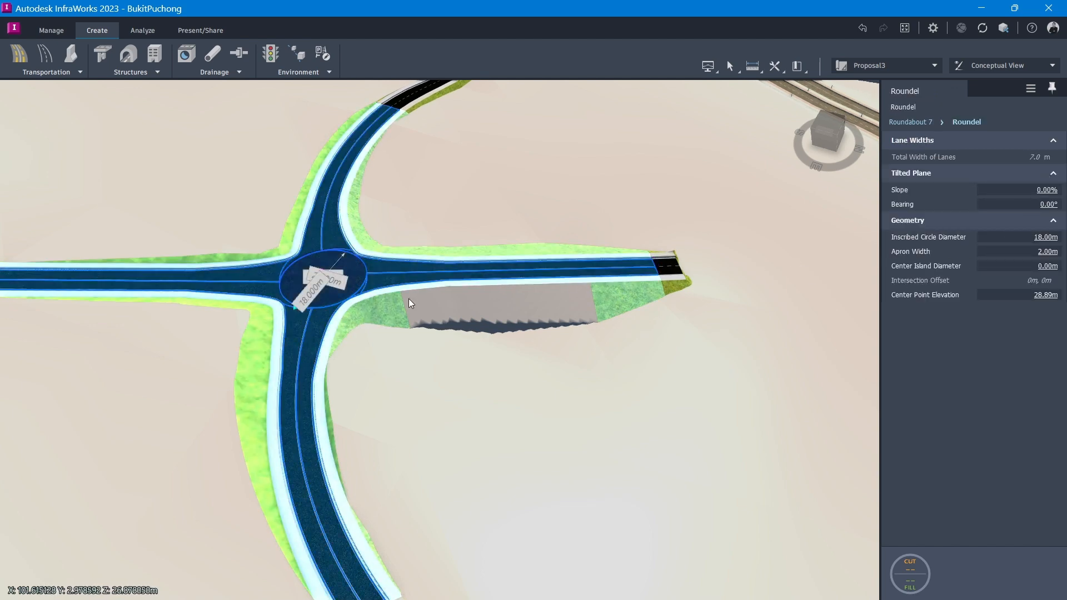
left_click(403, 187)
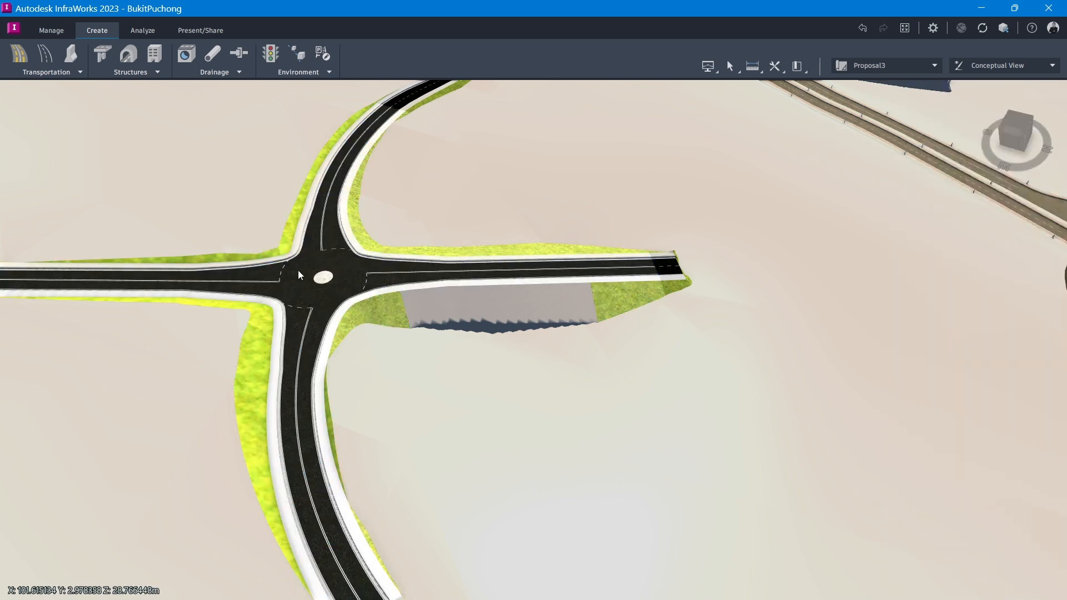
left_click(298, 270)
left_click(1053, 204)
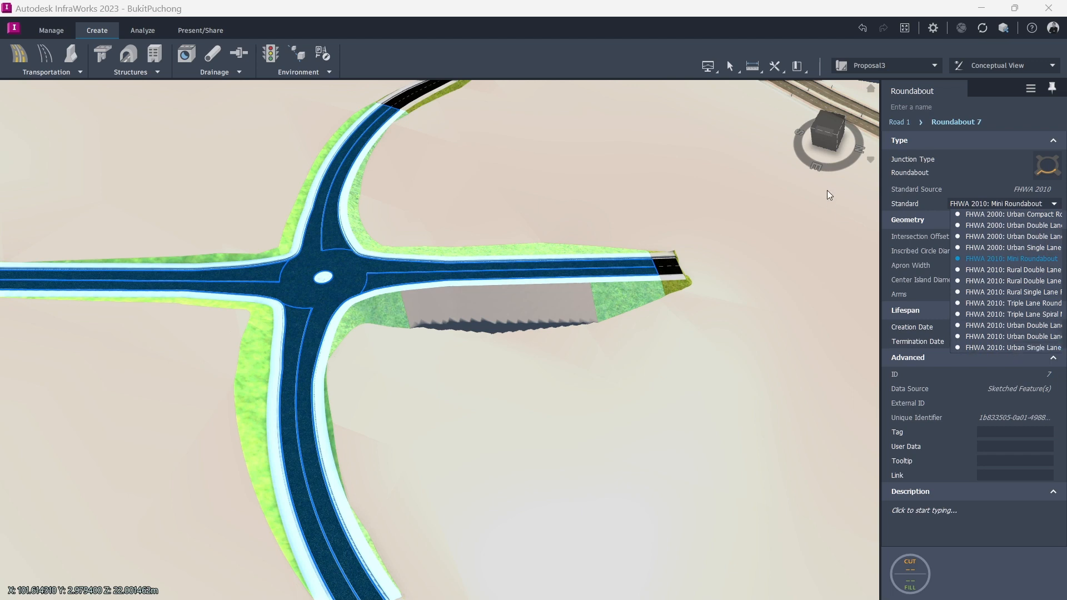
left_click(862, 241)
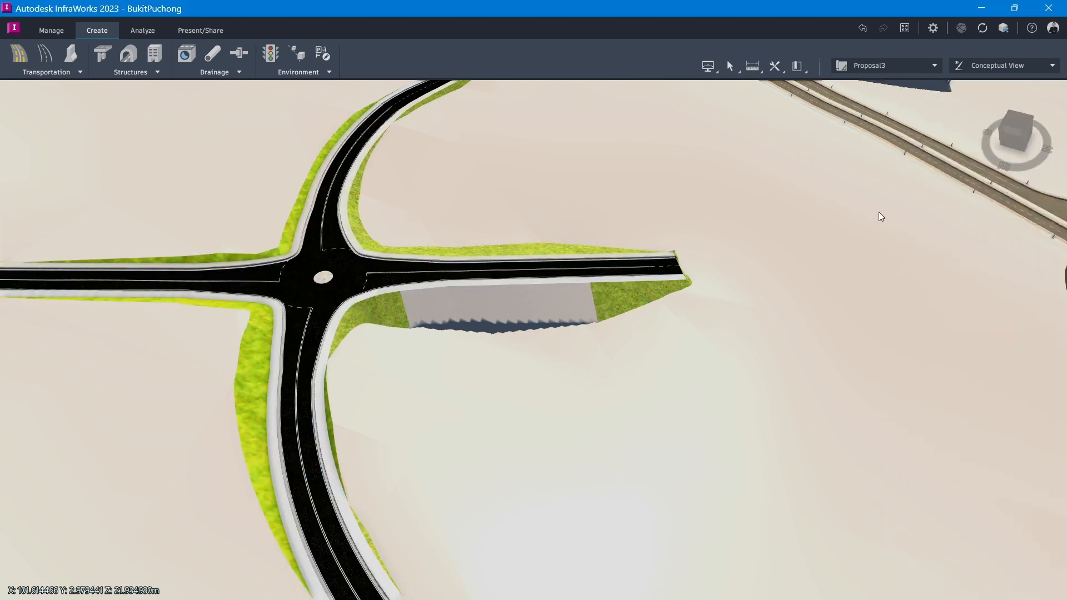
Change the roundabout's standard to the FHWA 2010: Urban Double Lane Spiral option and deselect the roundabout
left_click(330, 272)
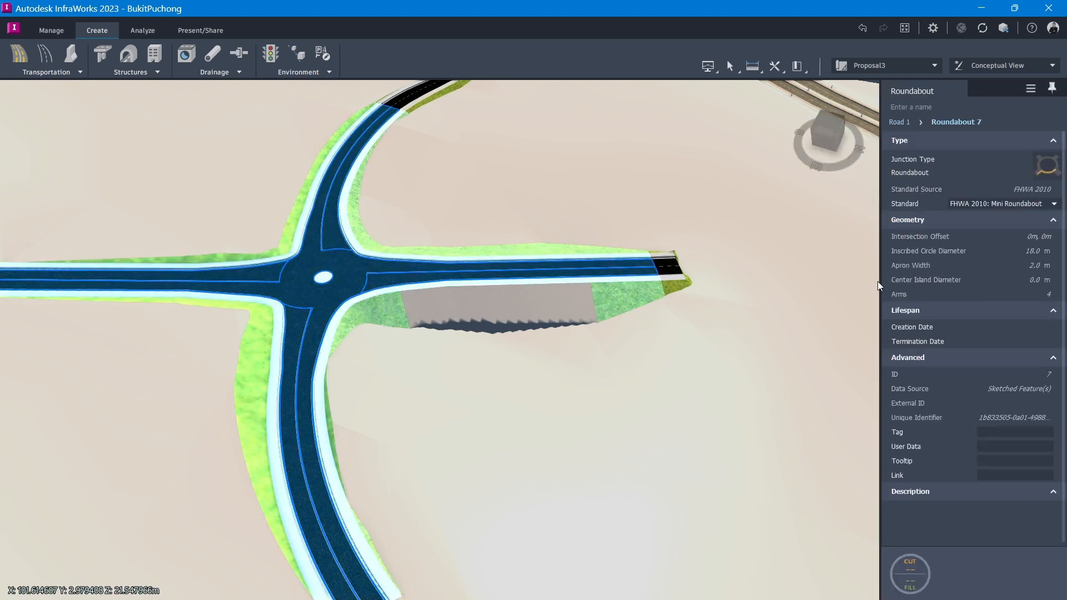
left_click_drag(880, 281, 768, 278)
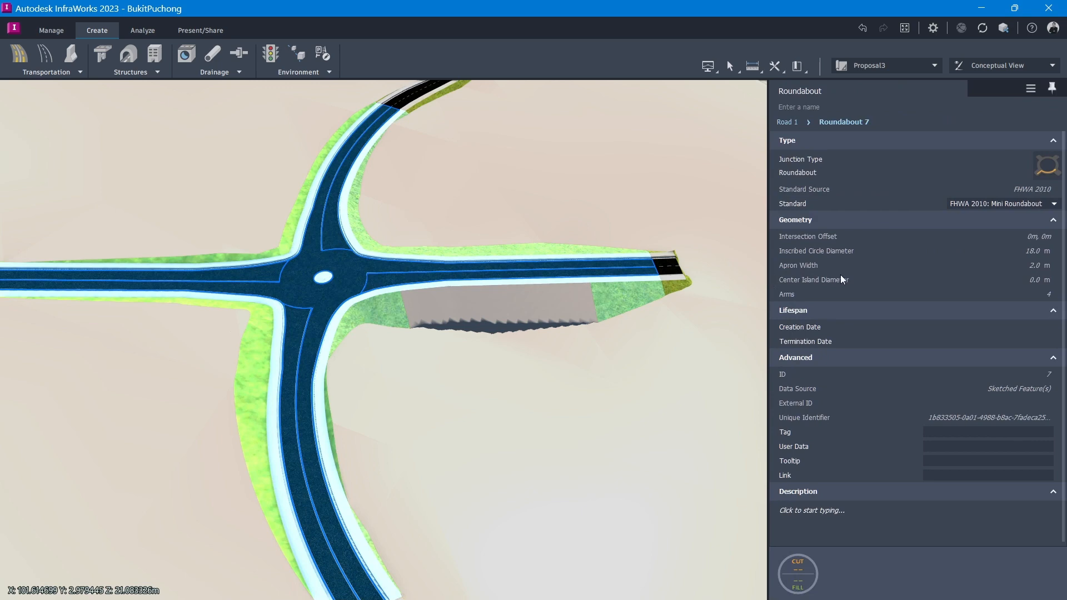
left_click(1053, 204)
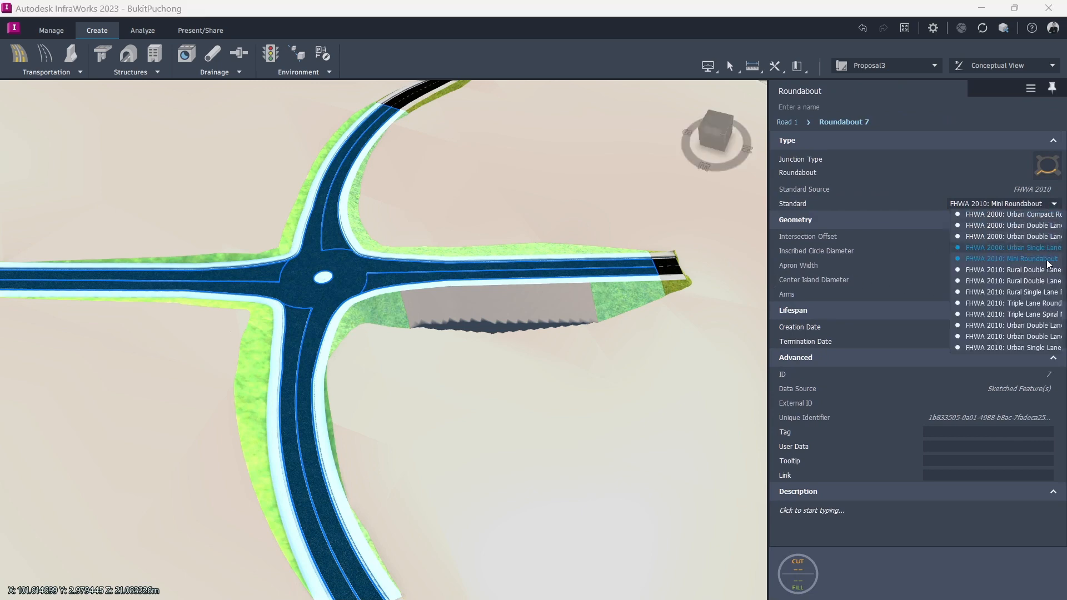
left_click(1048, 337)
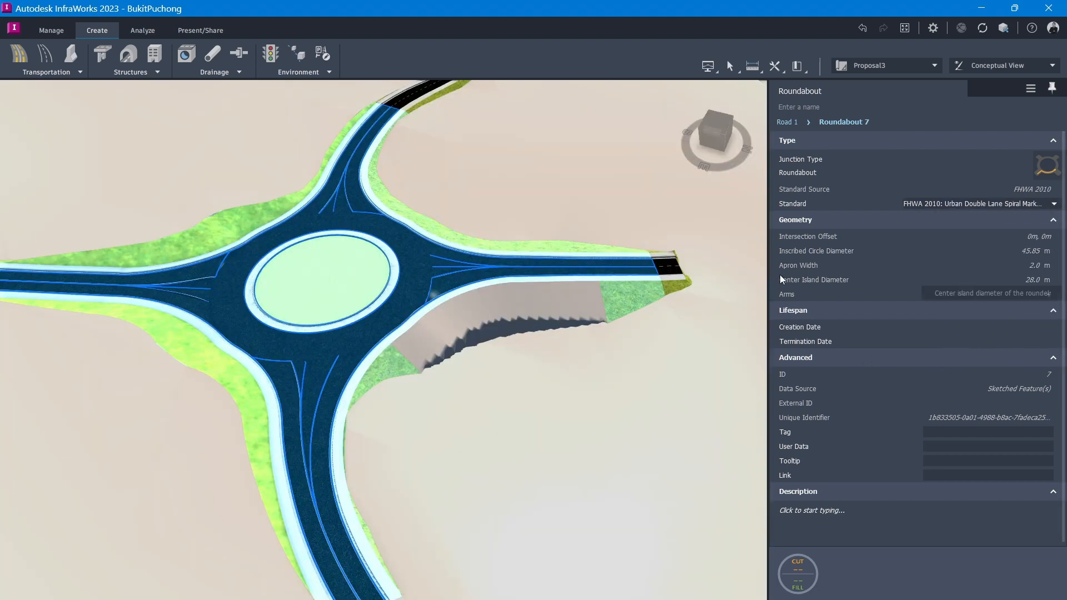
left_click_drag(769, 284, 907, 290)
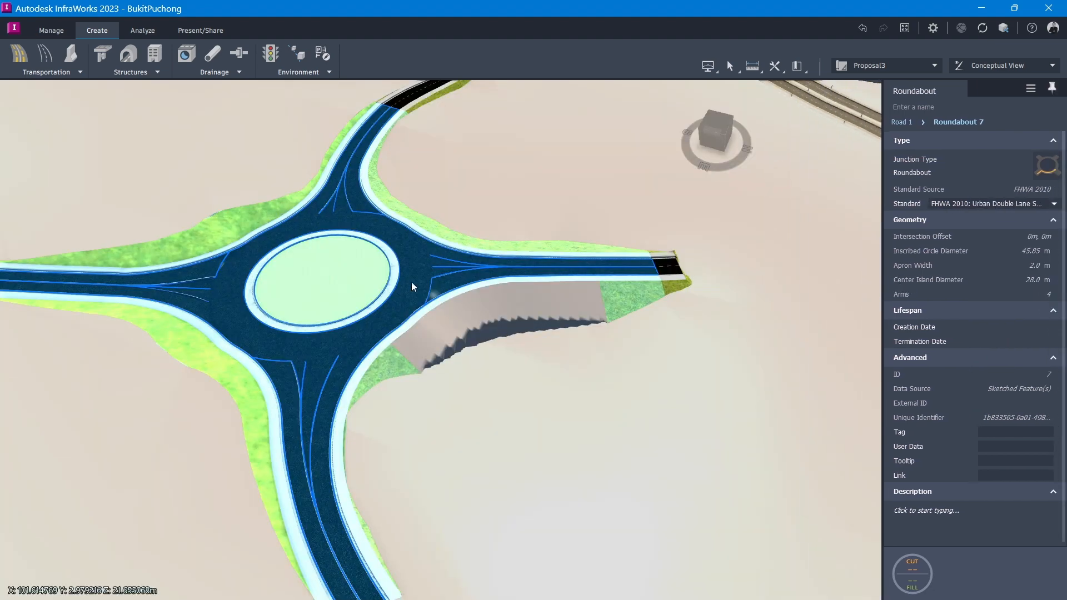
scroll(411, 287, "down", 3)
mouse_move(471, 227)
left_mouse_down()
mouse_move(631, 191)
mouse_move(486, 225)
left_mouse_up()
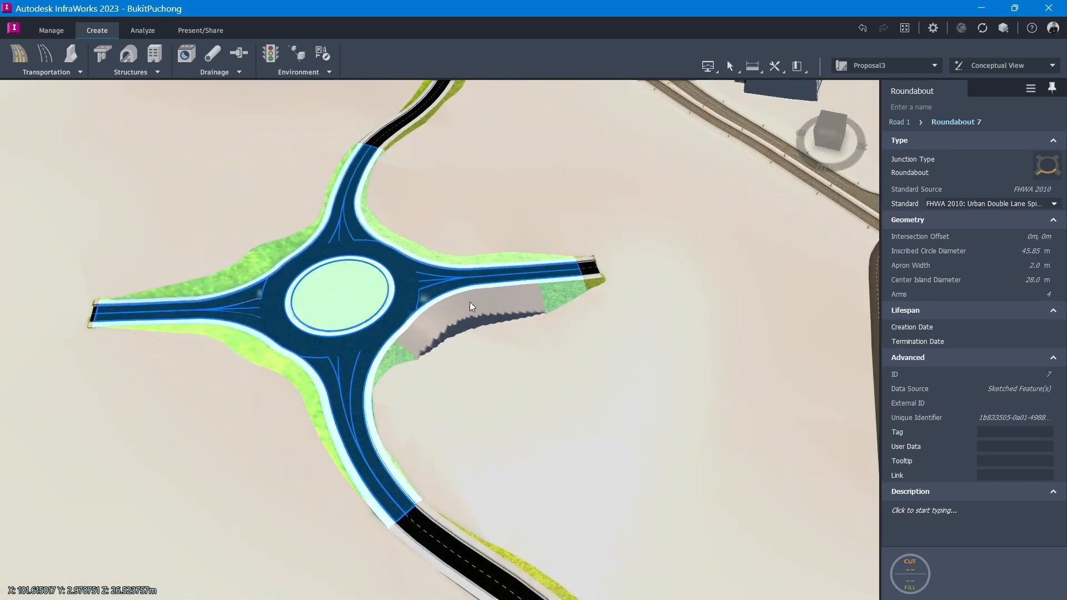
key("Escape")
Inspect the enlarged roundabout in 3D, especially the bare slope section along the outer edge beside the short arm
left_click_drag(521, 361, 402, 333)
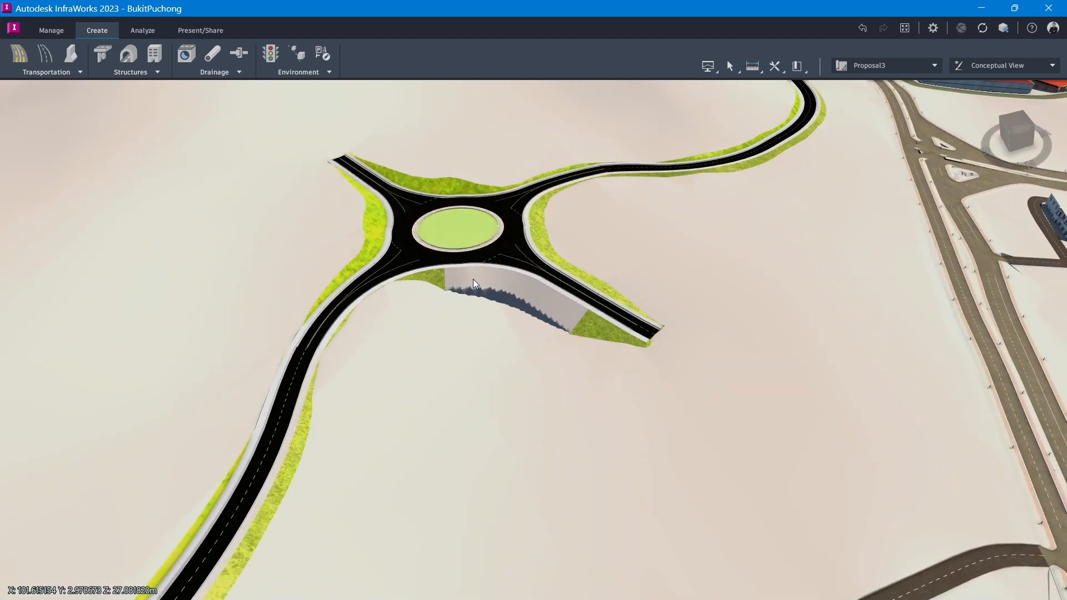
scroll(474, 278, "up", 3)
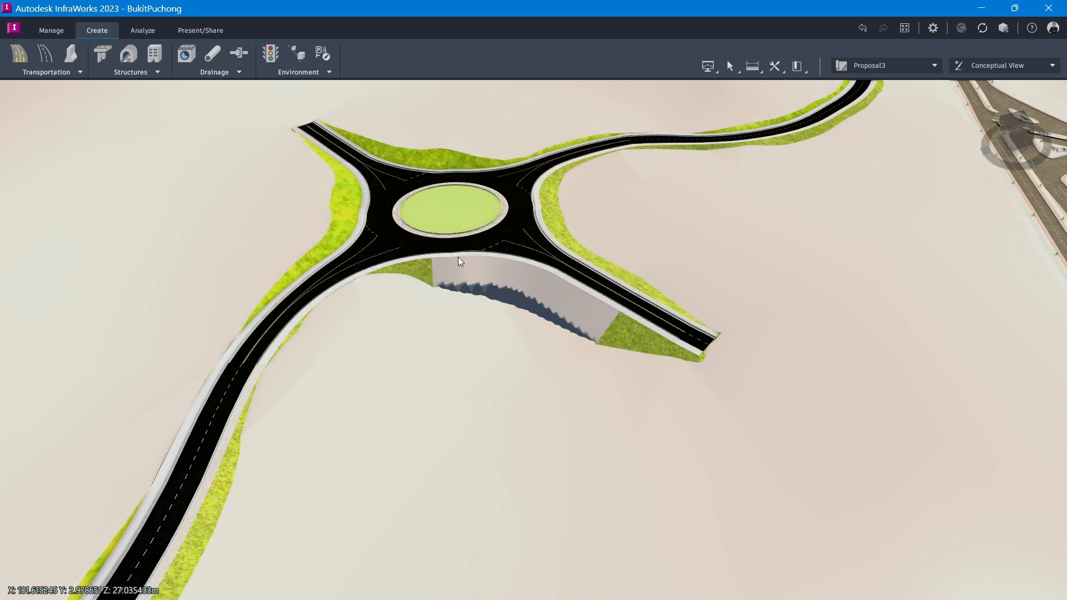
scroll(468, 252, "up", 5)
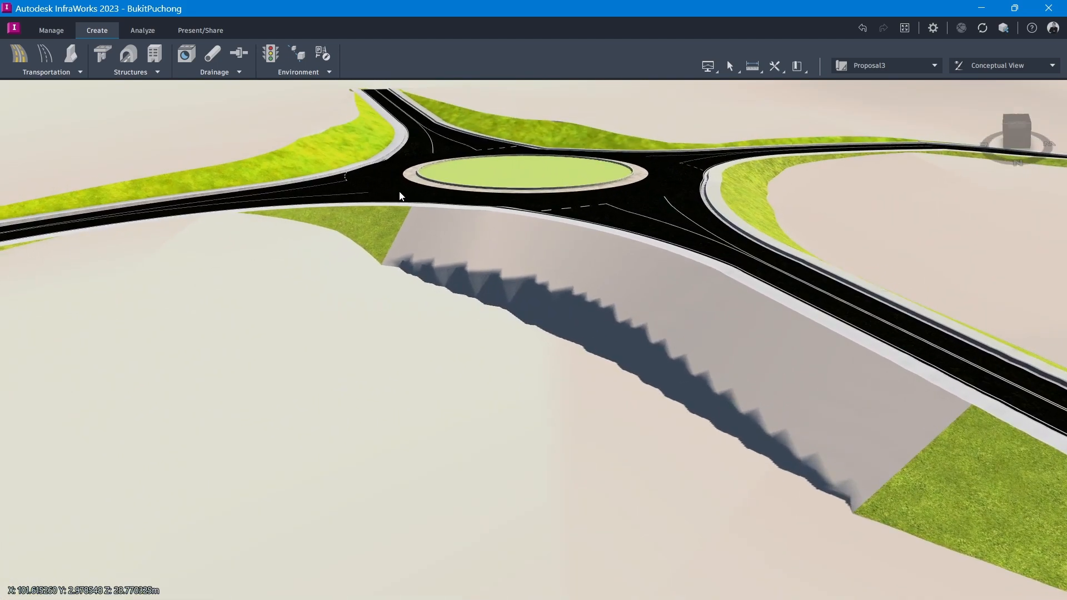
left_click_drag(401, 292, 389, 392)
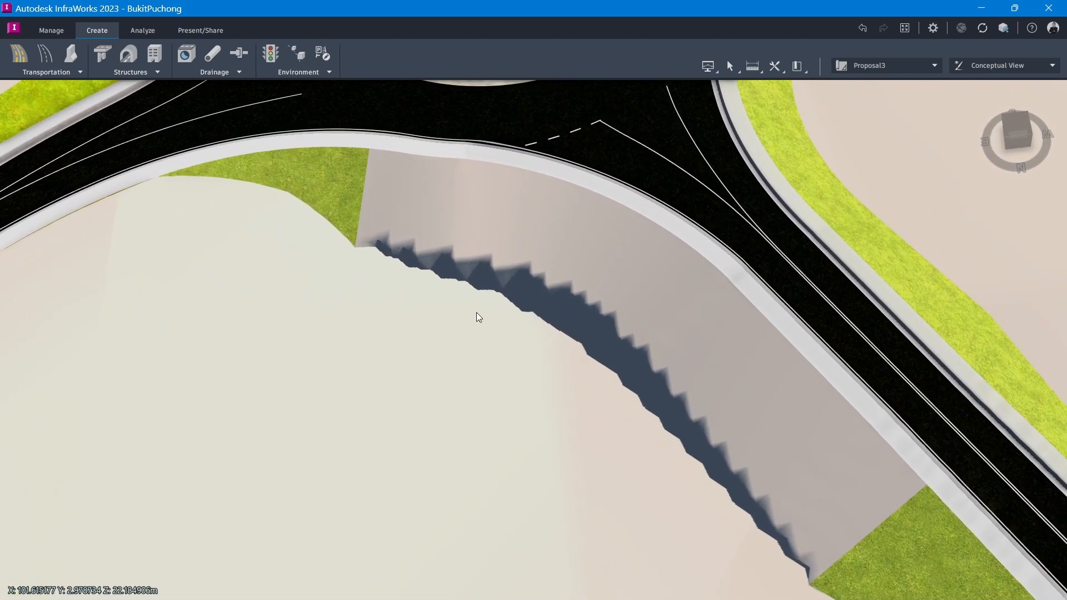
scroll(492, 299, "down", 4)
scroll(511, 282, "down", 3)
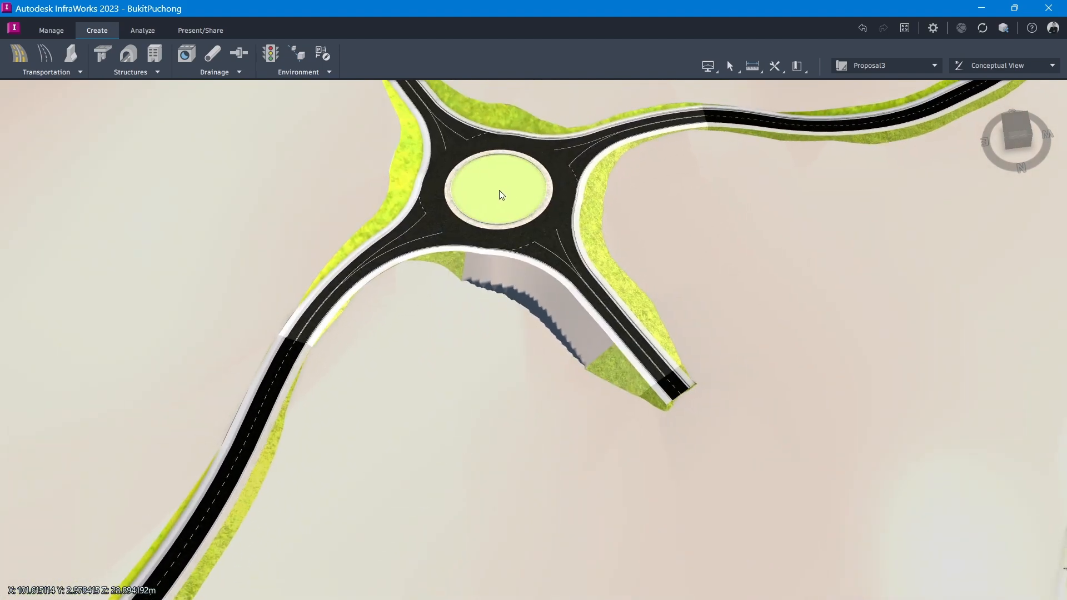
Select the roundabout's roundel and shift its centre to an intersection offset of about 6.29 m, 5.52 m
left_click(497, 222)
left_click(499, 195)
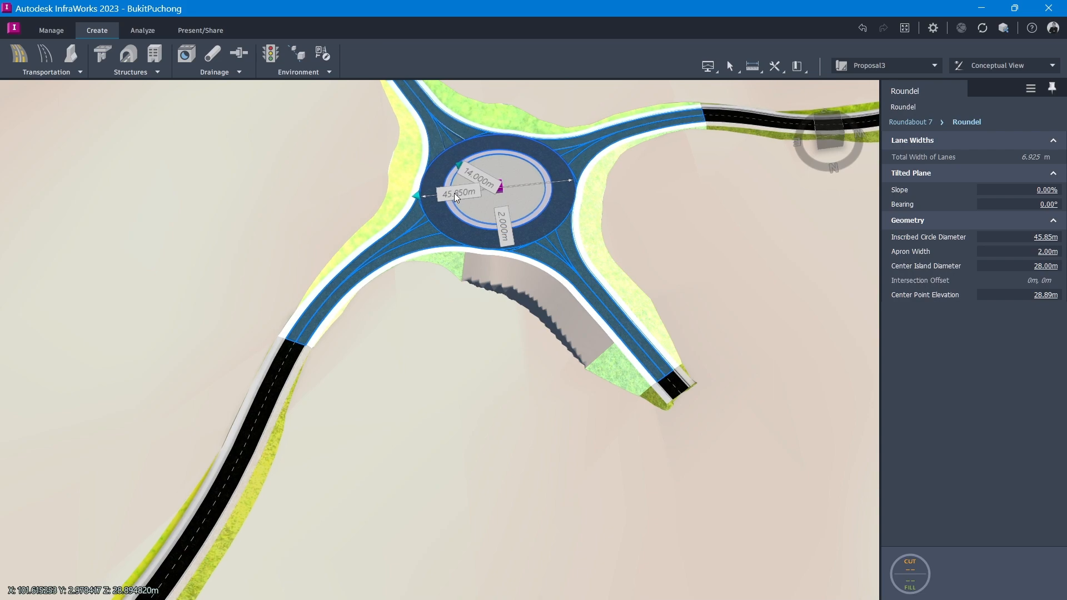
scroll(455, 192, "up", 5)
scroll(504, 277, "down", 8)
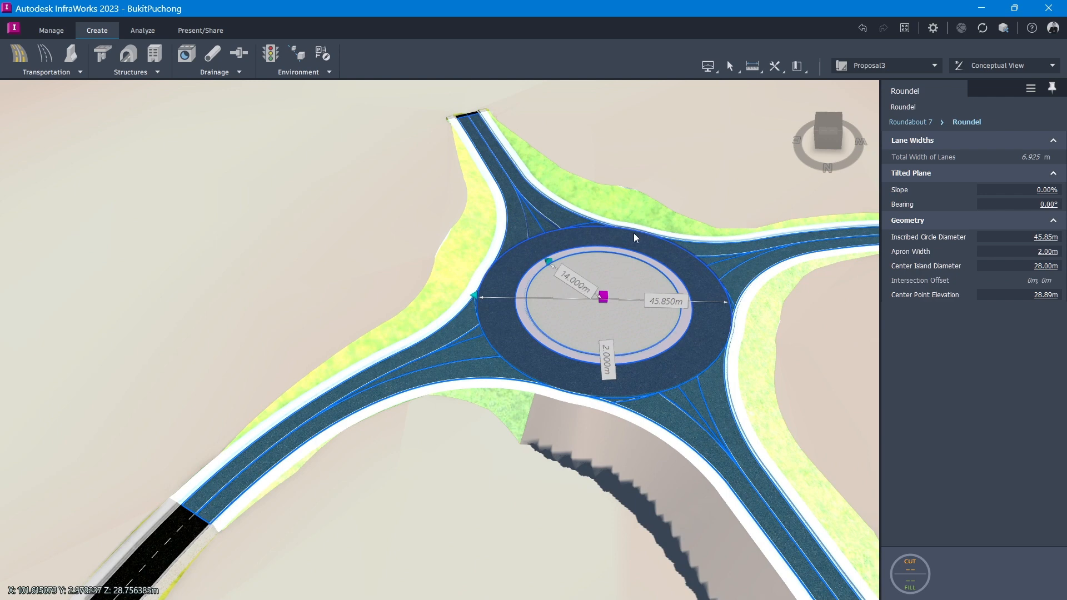
scroll(633, 233, "down", 2)
left_click_drag(606, 291, 578, 310)
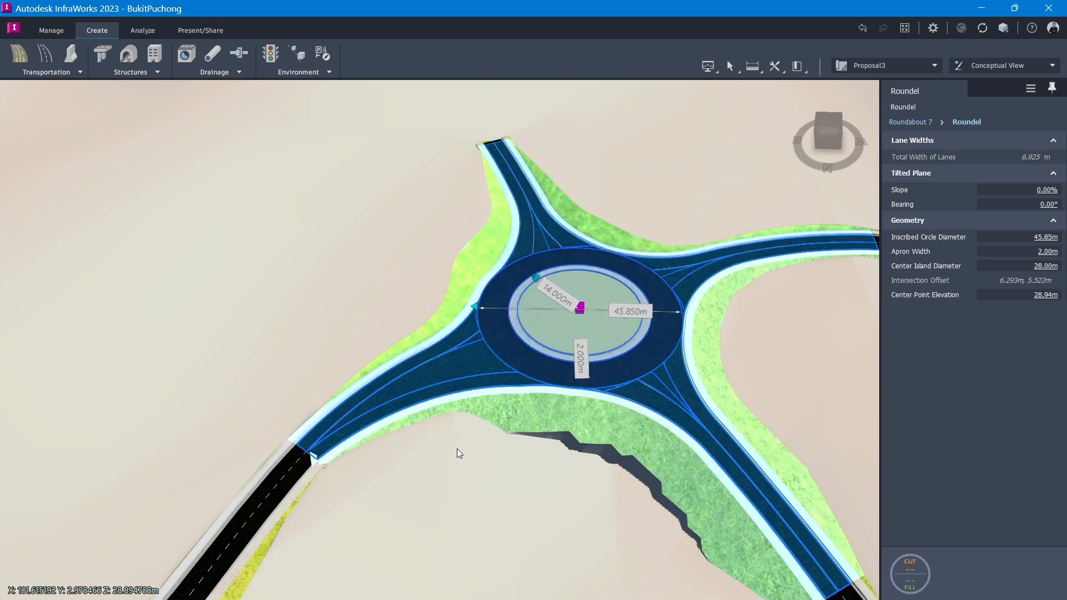
Move the roundel's centre farther from the road intersection, to an offset of about 8.97 m, 8.87 m
middle_click_drag(632, 450, 606, 467)
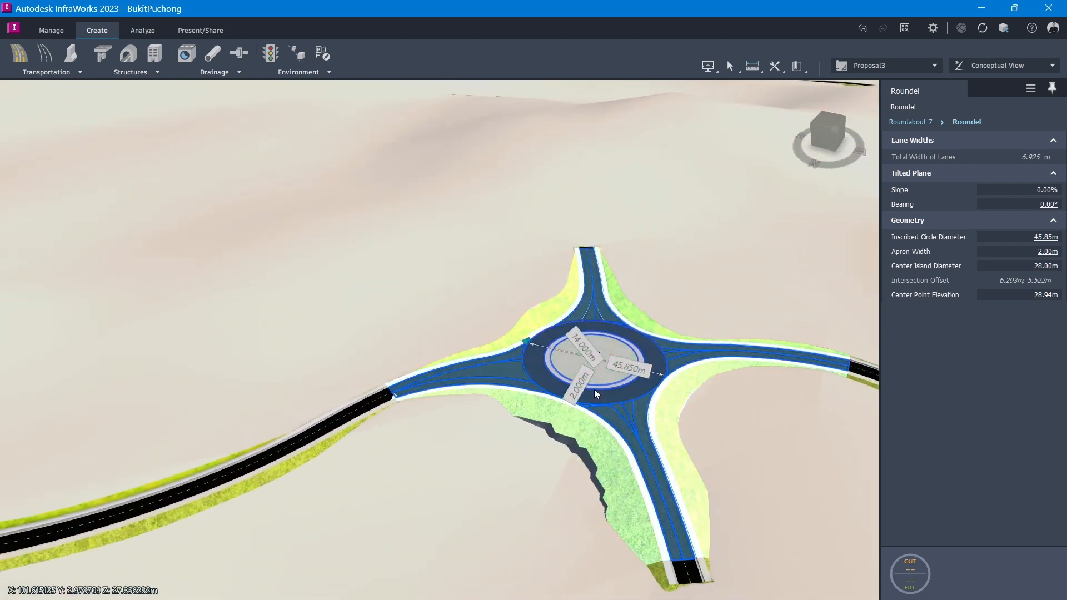
scroll(586, 352, "up", 4)
left_click_drag(602, 367, 580, 375)
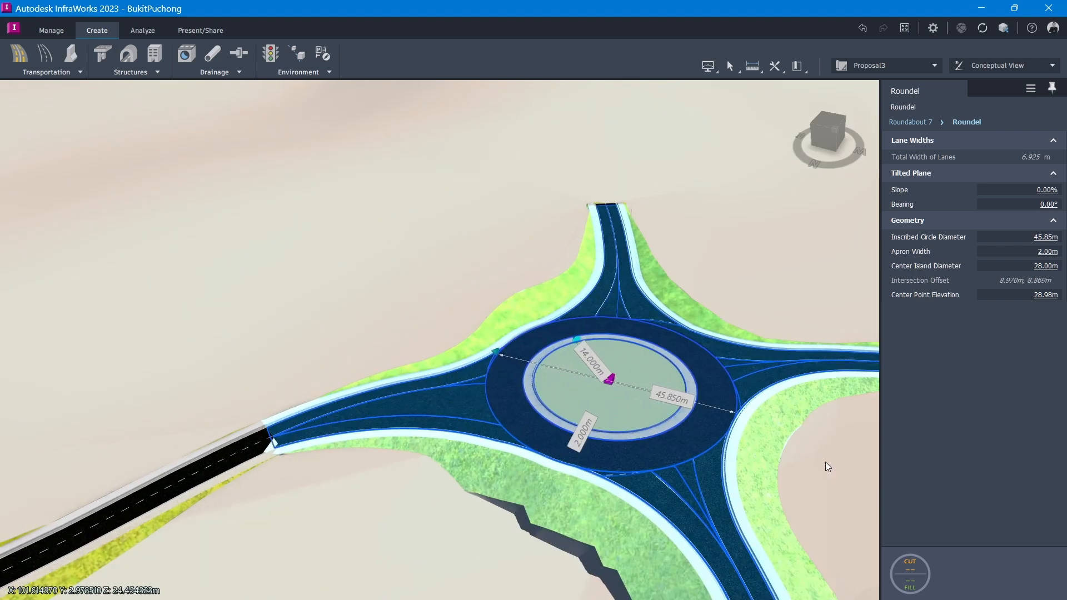
Examine the roundabout and its arms at a low angle against the surrounding terrain, and deselect the roundel
scroll(825, 462, "down", 5)
middle_click_drag(510, 260, 318, 176)
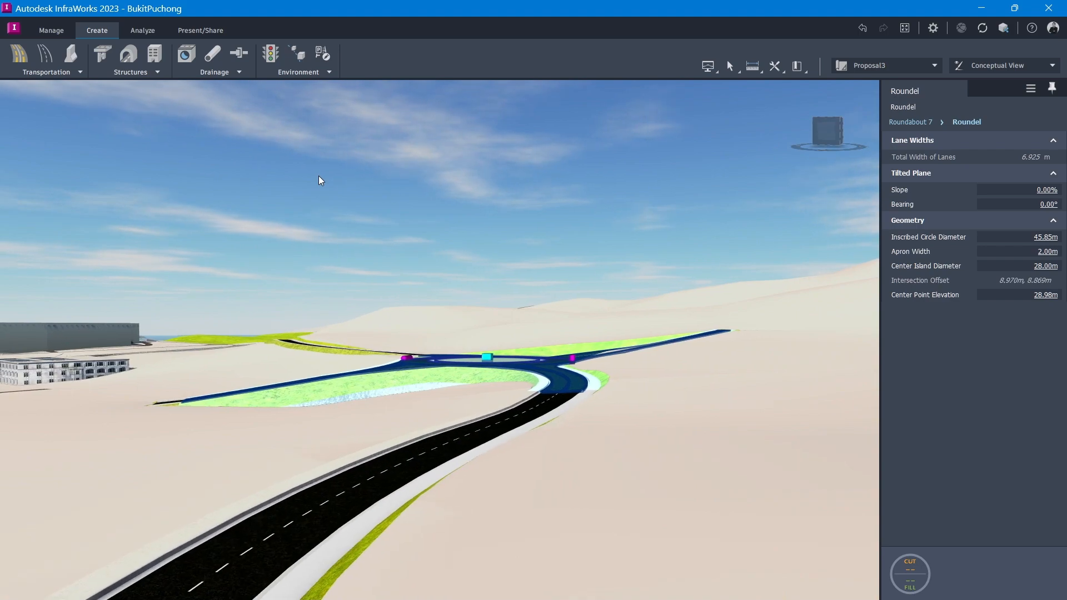
scroll(557, 413, "up", 5)
scroll(558, 405, "down", 4)
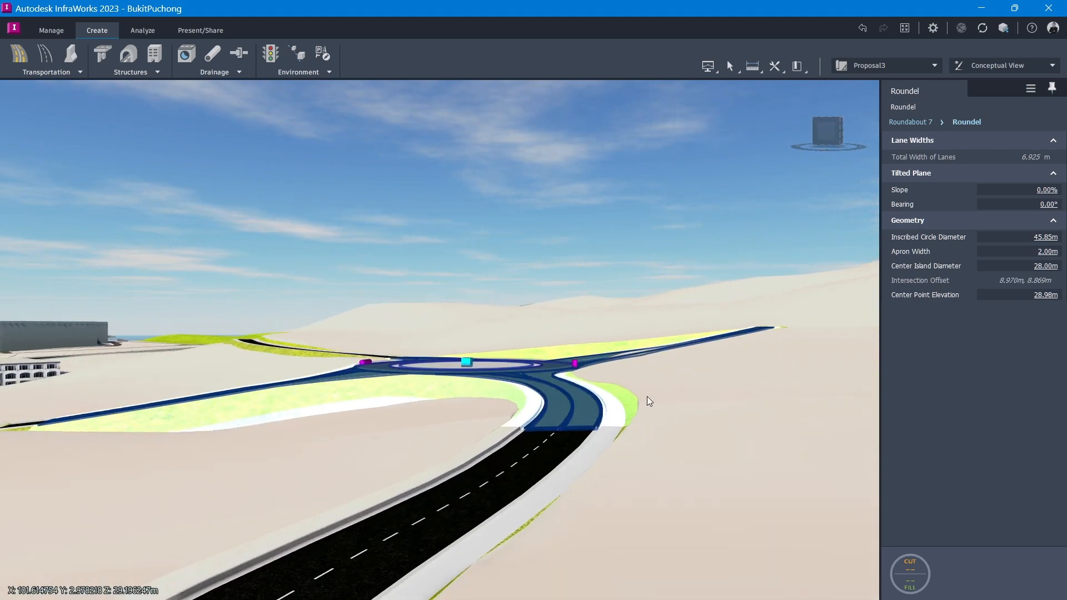
left_click_drag(647, 396, 615, 414)
key("Escape")
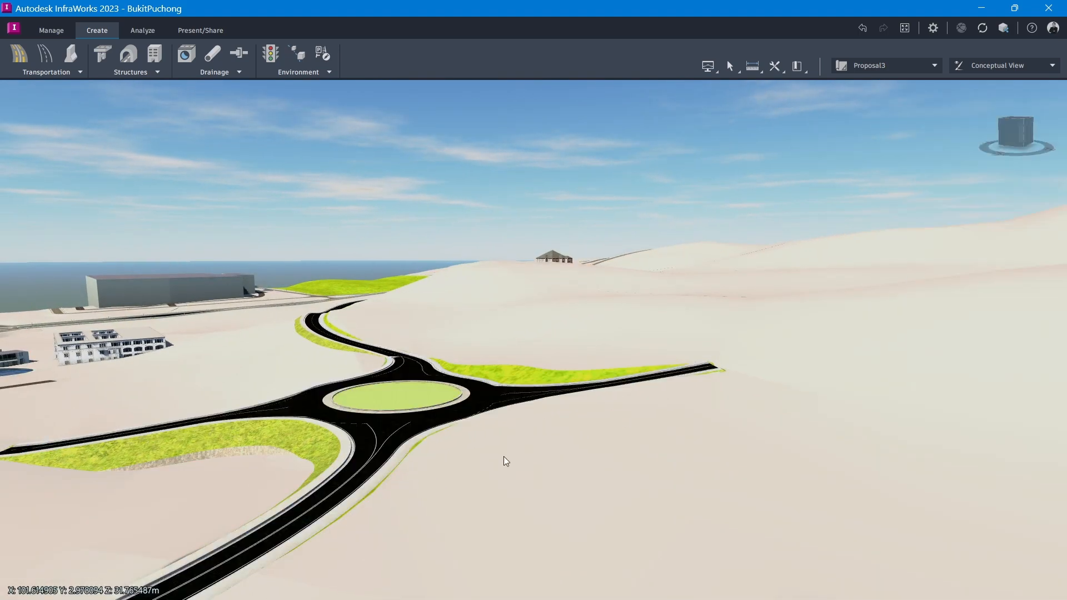
left_click_drag(503, 457, 546, 455)
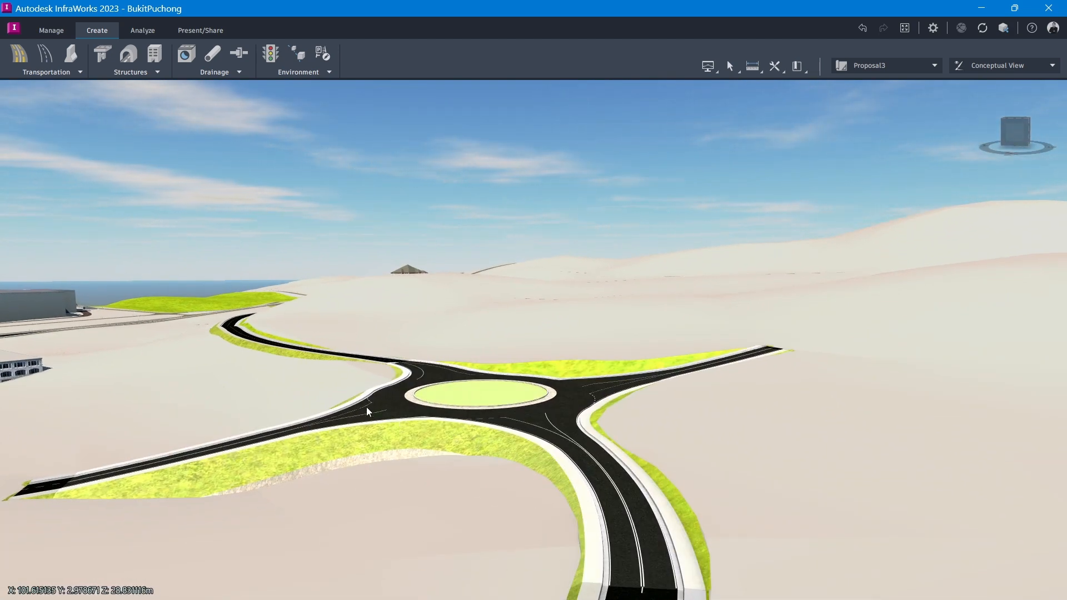
Select the roundel, rotate its tilted plane to a bearing of about 339.18°, and deselect it
left_click(482, 396)
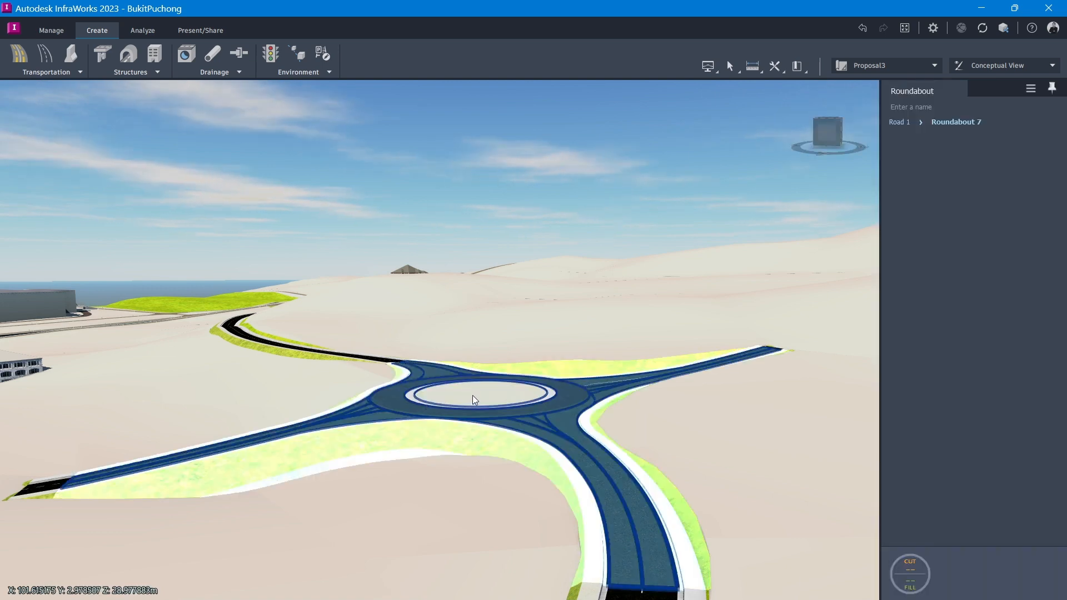
left_click(475, 393)
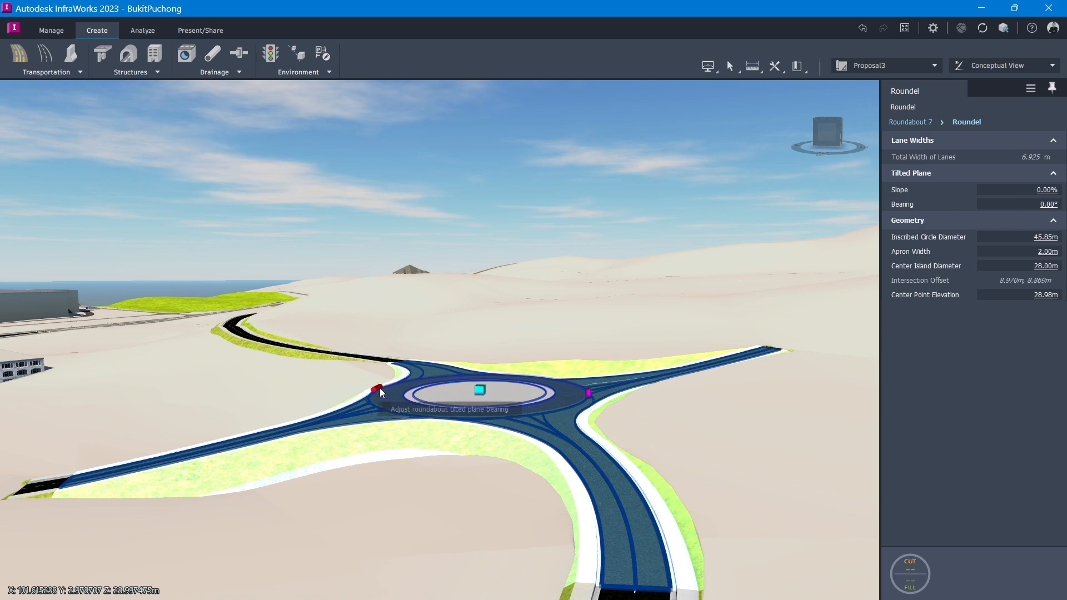
left_click_drag(375, 388, 375, 398)
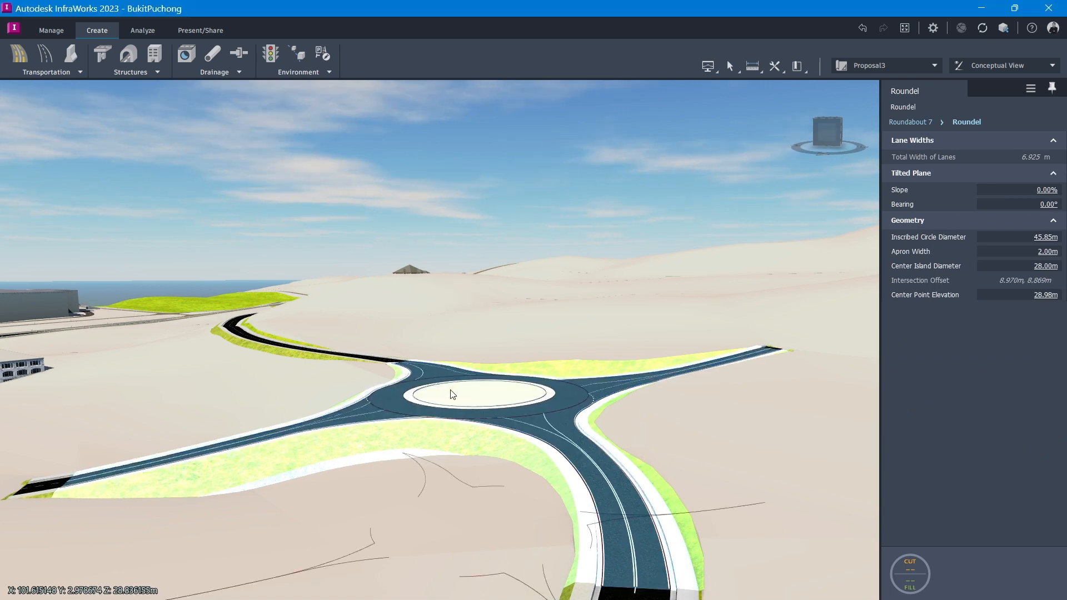
left_click_drag(344, 366, 588, 382)
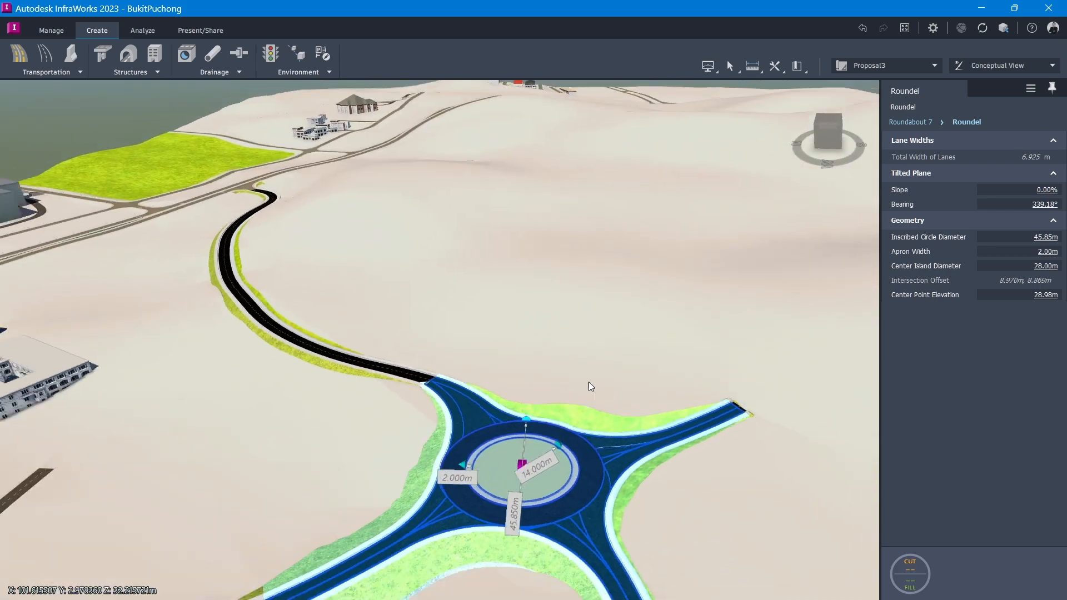
scroll(594, 372, "down", 5)
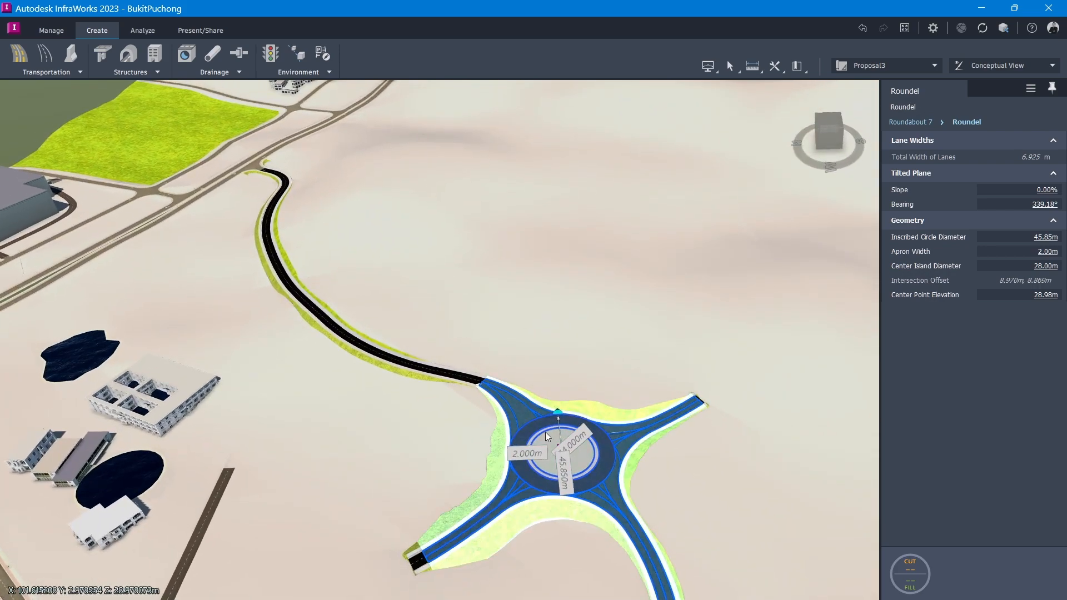
left_click(556, 318)
Reselect the roundel and shift its centre to an intersection offset of about 11.99 m, 1.72 m
scroll(558, 455, "up", 4)
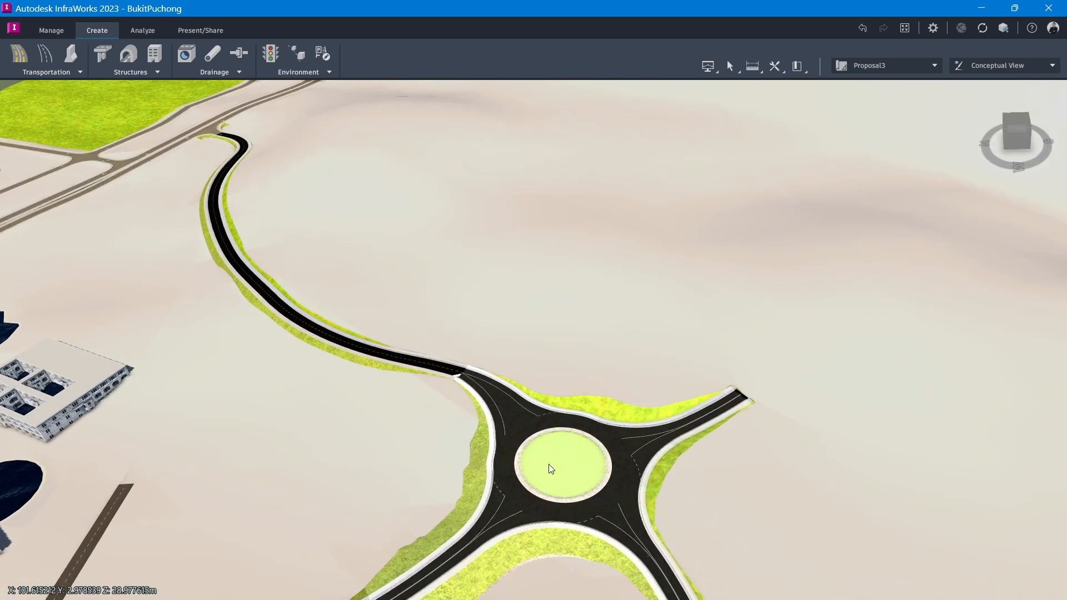
left_click(562, 475)
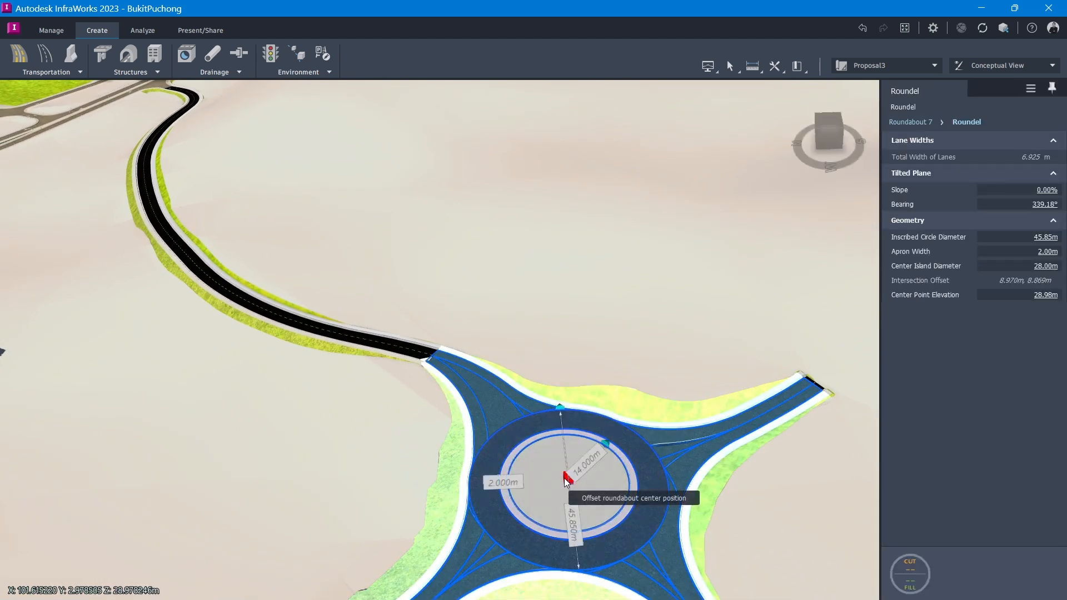
left_click_drag(563, 481, 598, 472)
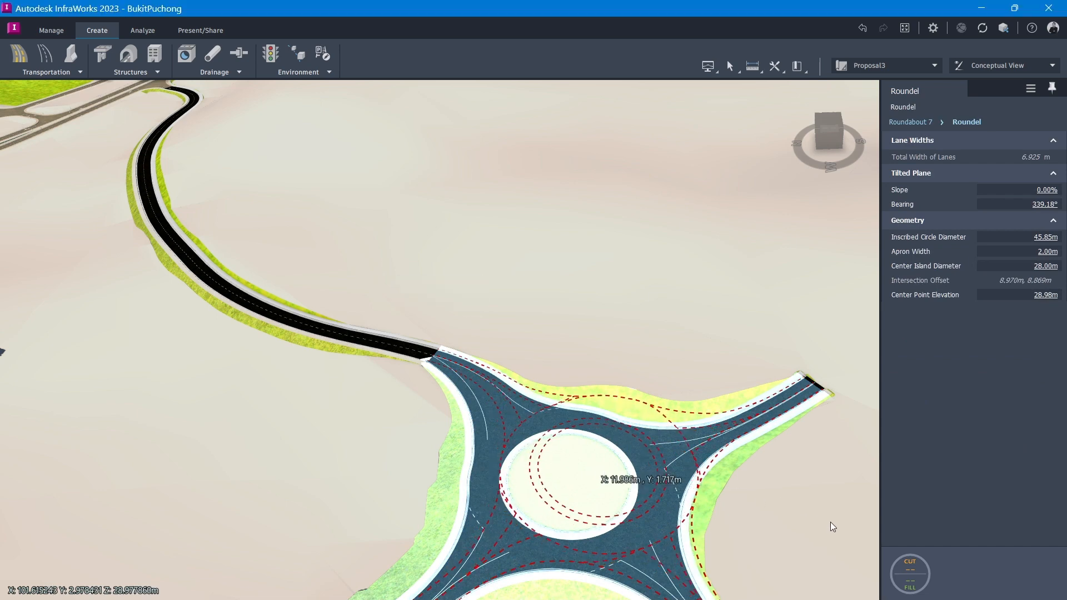
Inspect the repositioned roundabout's arms and side grading from several angles, and deselect the roundel
left_click_drag(838, 544, 818, 502)
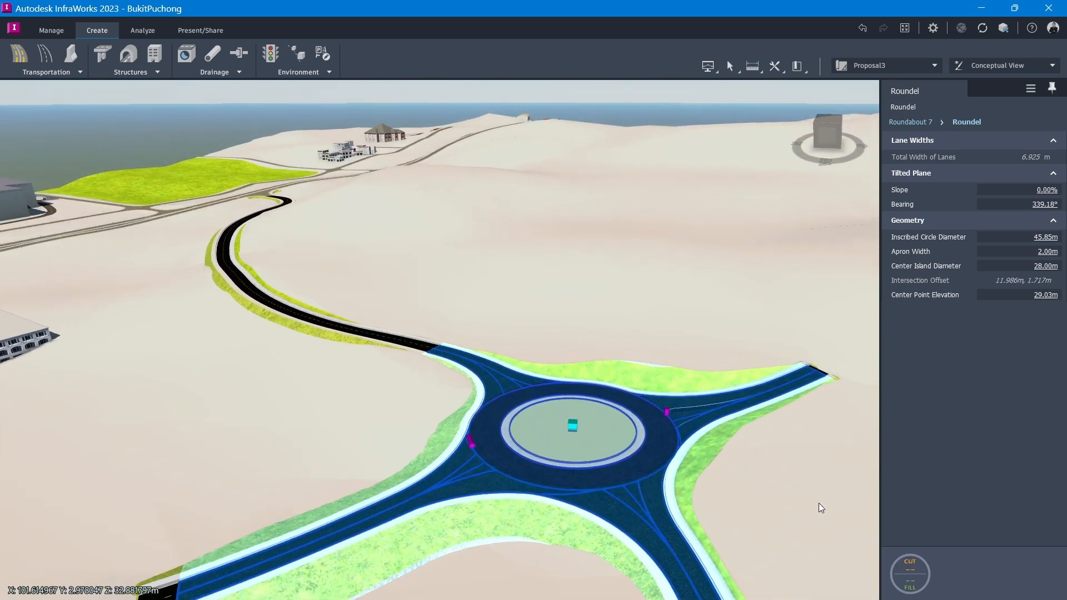
left_click_drag(353, 426, 489, 535)
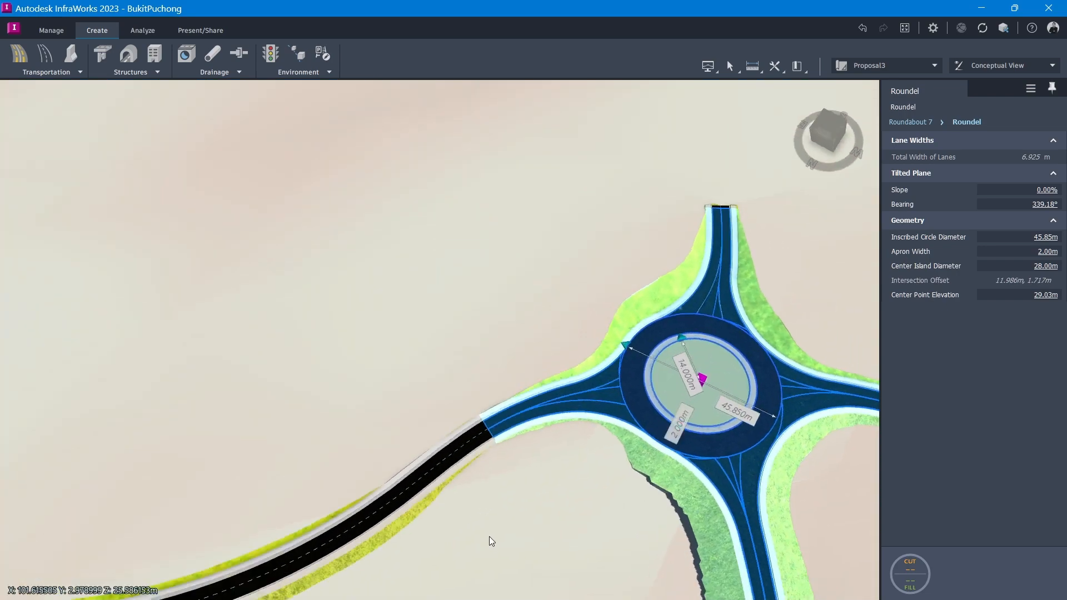
left_click(461, 299)
scroll(461, 299, "down", 1)
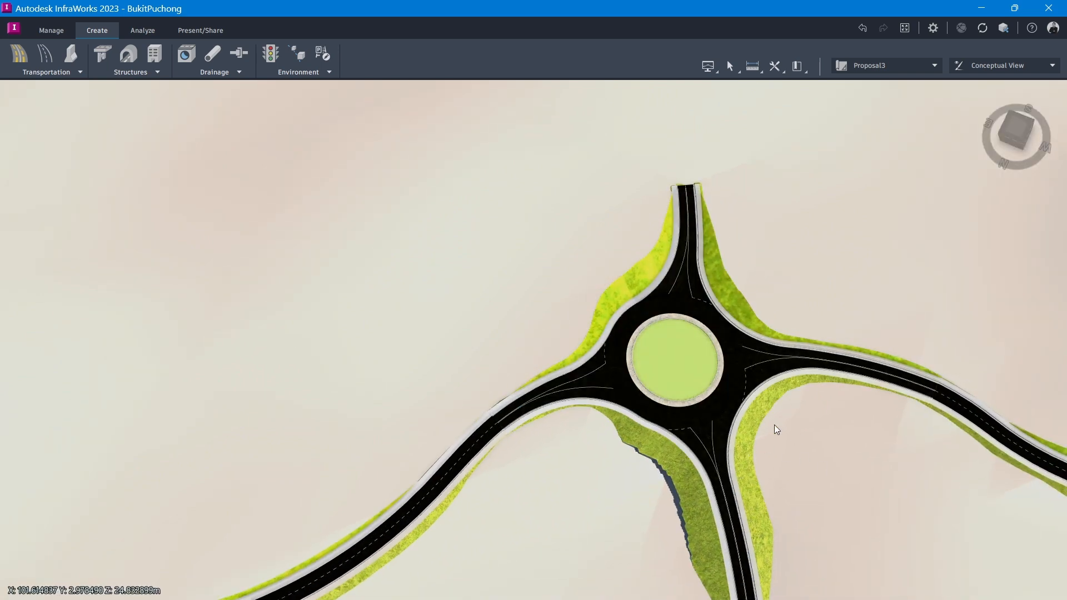
scroll(761, 357, "up", 1)
scroll(862, 525, "down", 1)
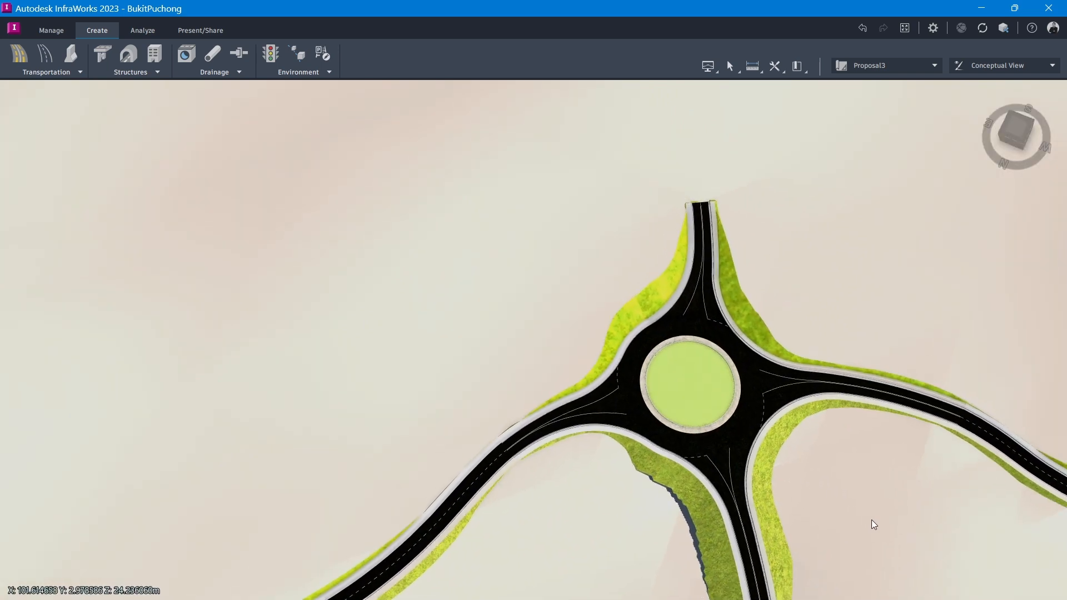
left_click_drag(871, 519, 924, 548)
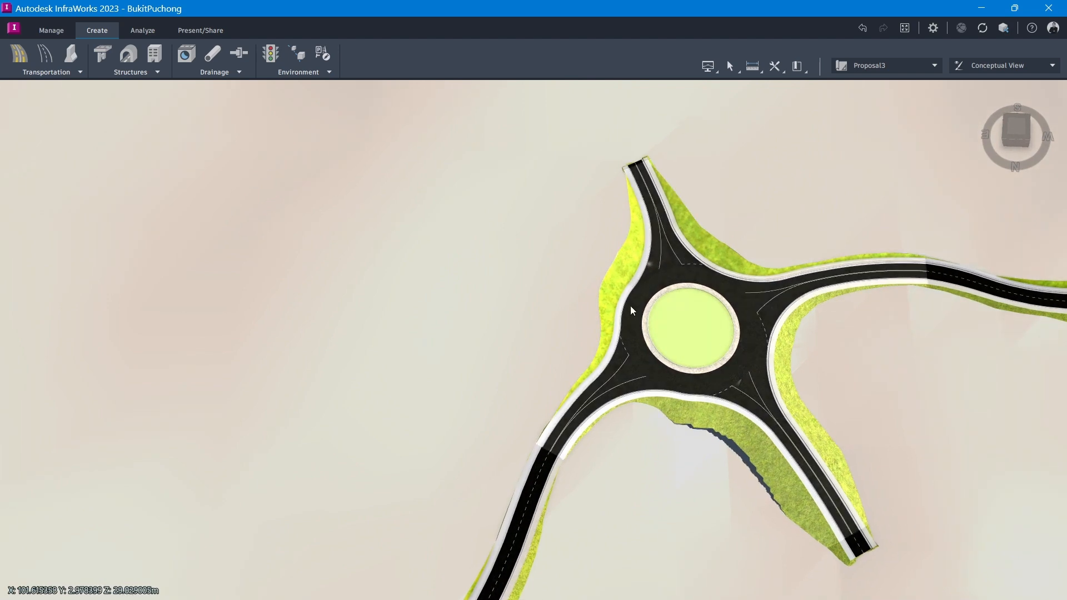
Examine the roundabout in its wider surroundings and the existing main road nearby, selecting and deselecting that road
left_click_drag(508, 231, 238, 207)
middle_click_drag(254, 192, 279, 150, "shift")
scroll(279, 148, "down", 3)
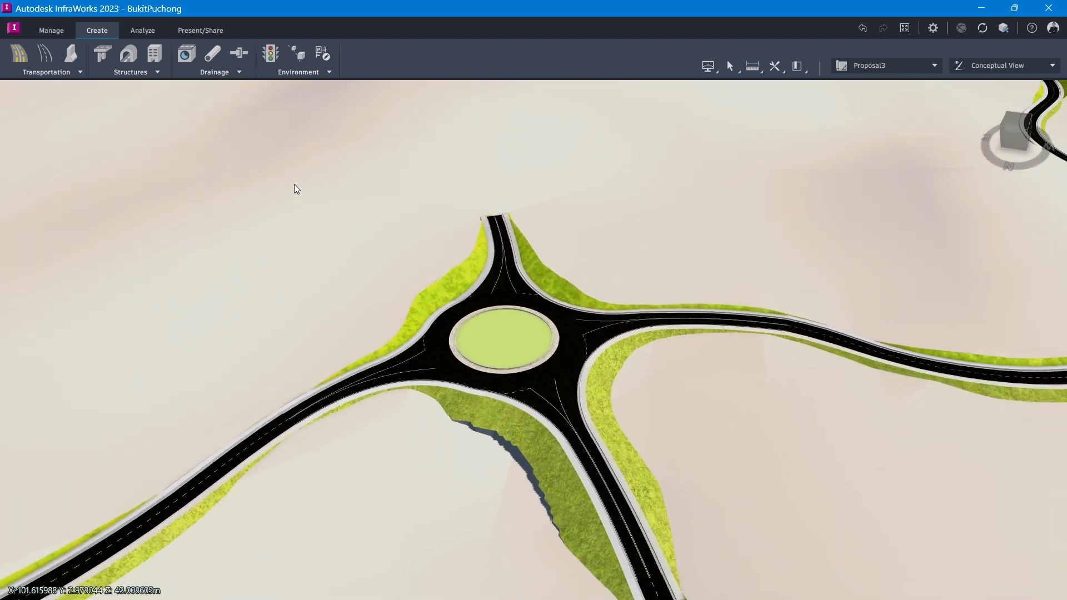
middle_click_drag(609, 384, 389, 311, "shift")
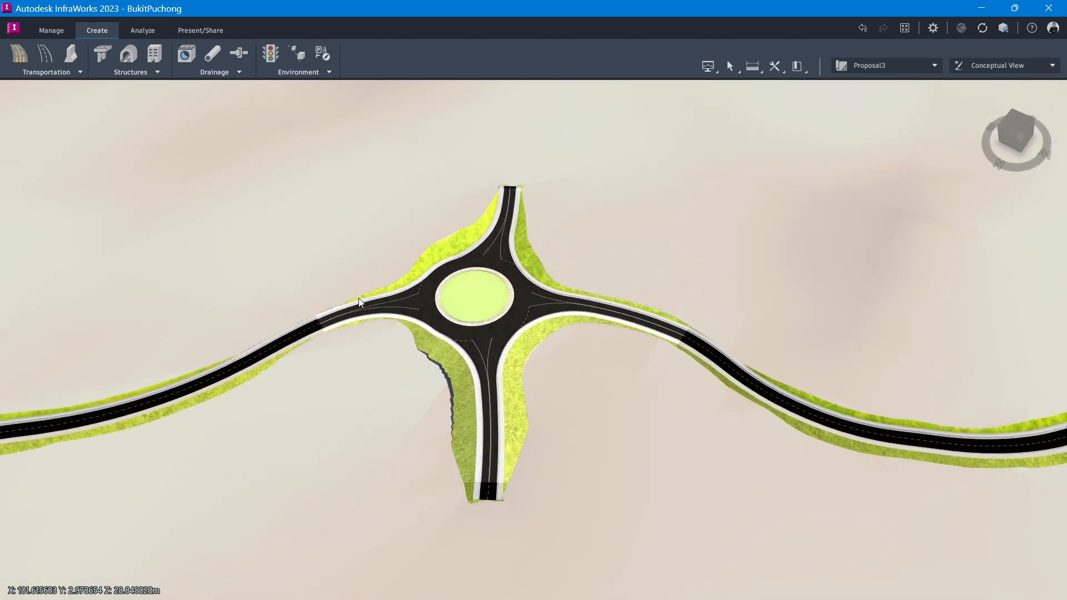
scroll(366, 246, "down", 6)
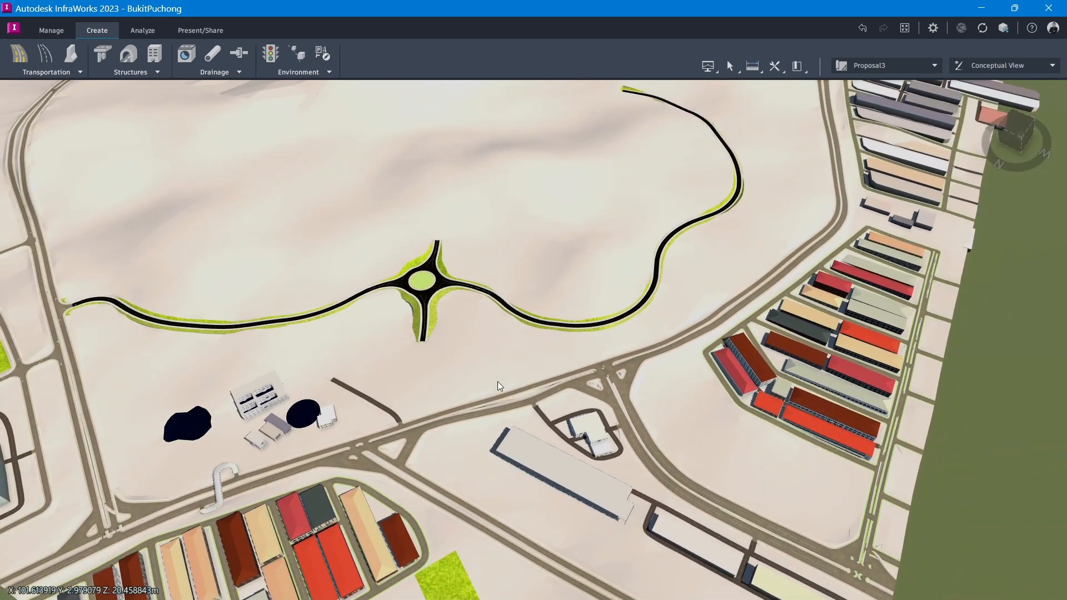
middle_click_drag(498, 381, 396, 318, "shift")
scroll(372, 345, "up", 3)
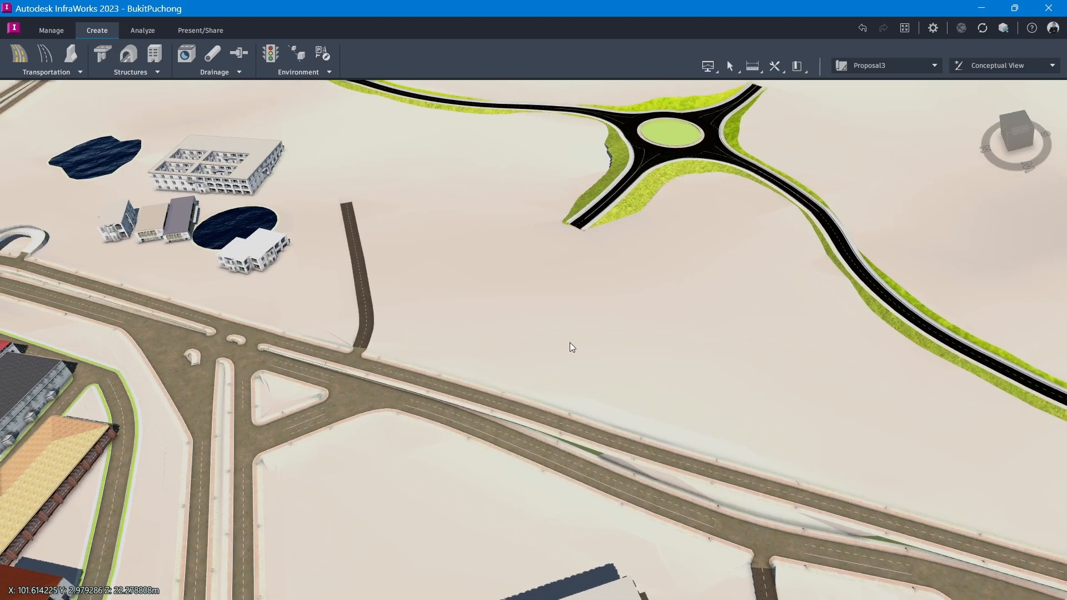
scroll(682, 396, "up", 2)
left_click_drag(682, 396, 618, 358)
middle_click_drag(618, 358, 261, 18)
left_click(341, 311)
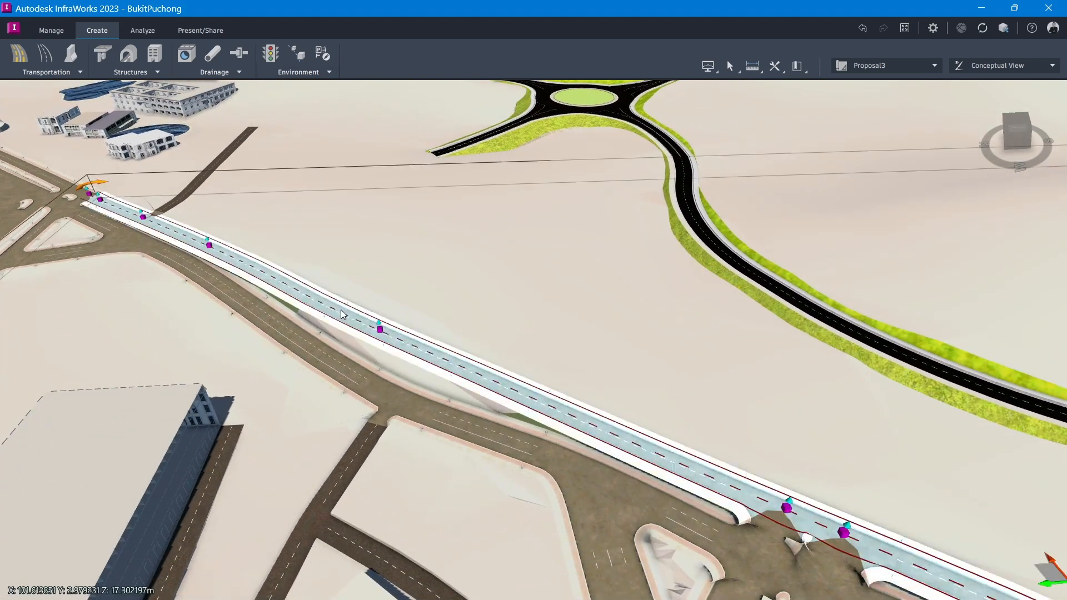
key("Escape")
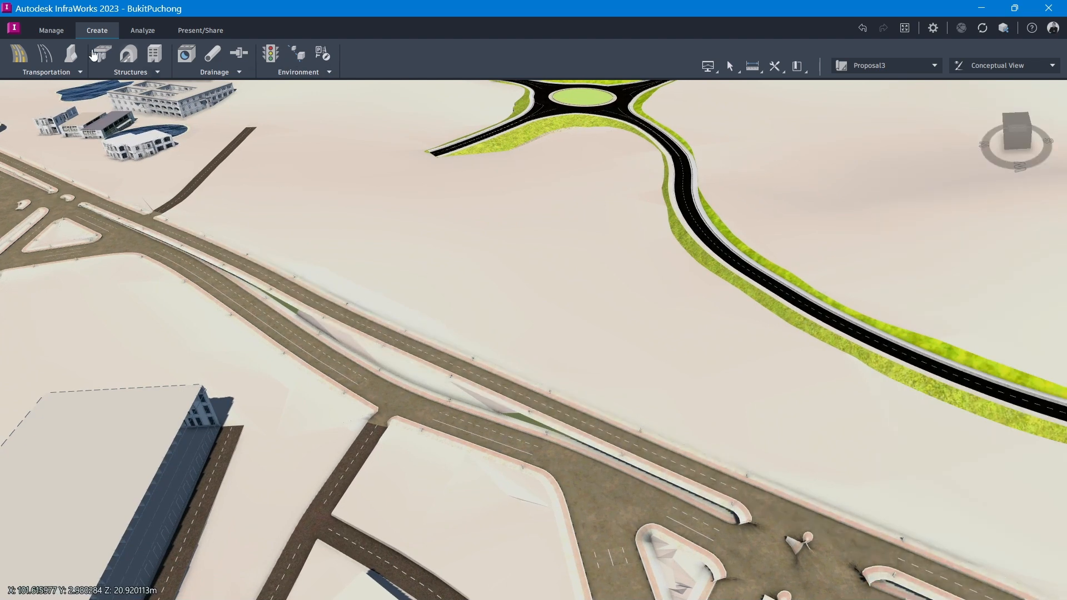
Draw a planning road about 64 m long in the Sidewalks with Lamps style, from the open ground near the roundabout to Jalan Puchong
left_click(50, 60)
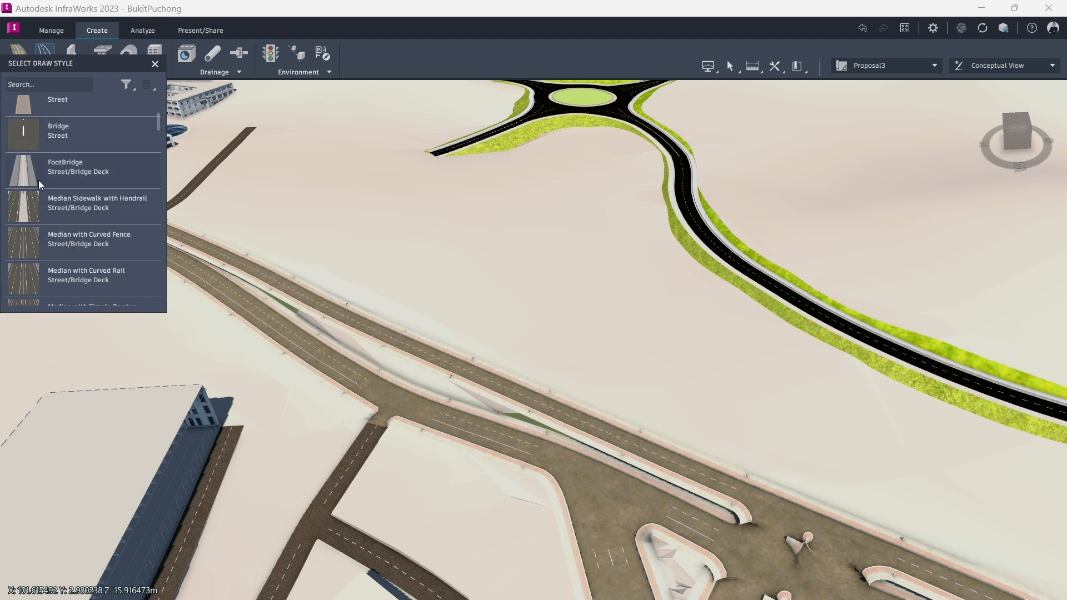
scroll(67, 214, "down", 5)
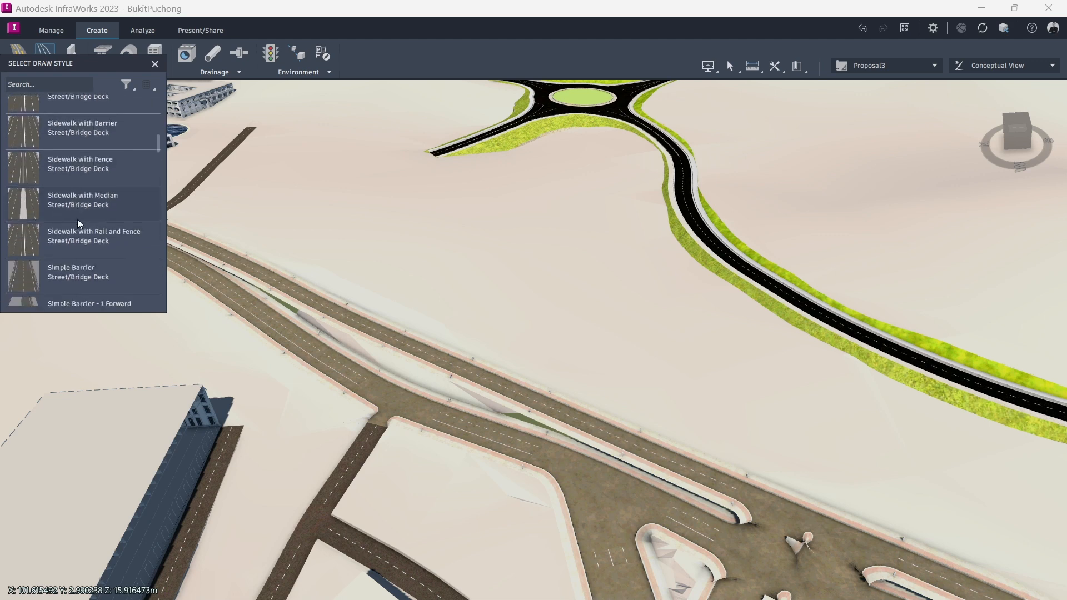
scroll(78, 222, "down", 10)
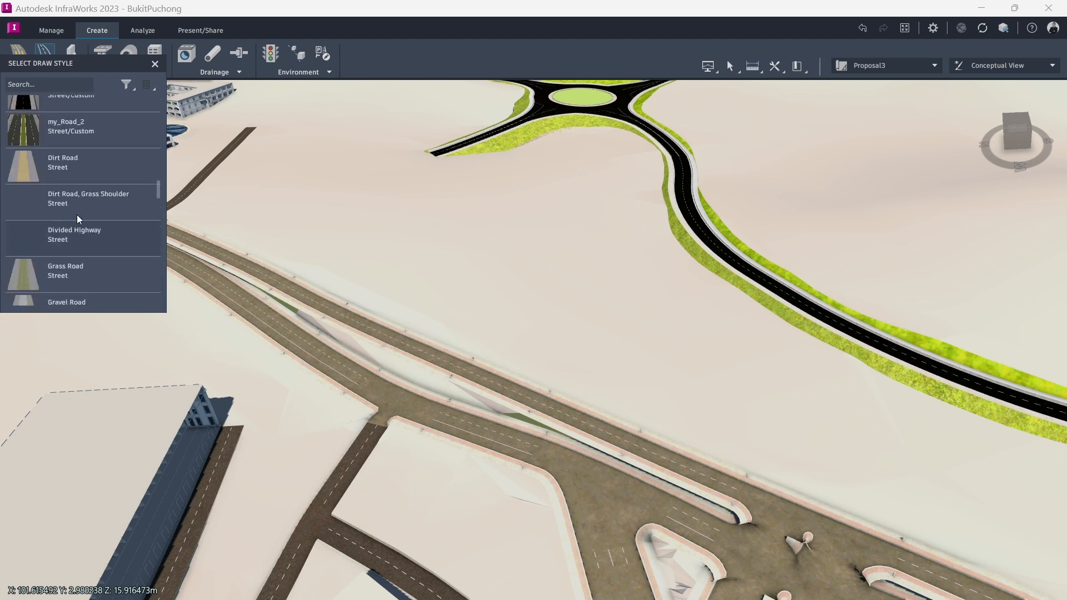
scroll(77, 214, "up", 10)
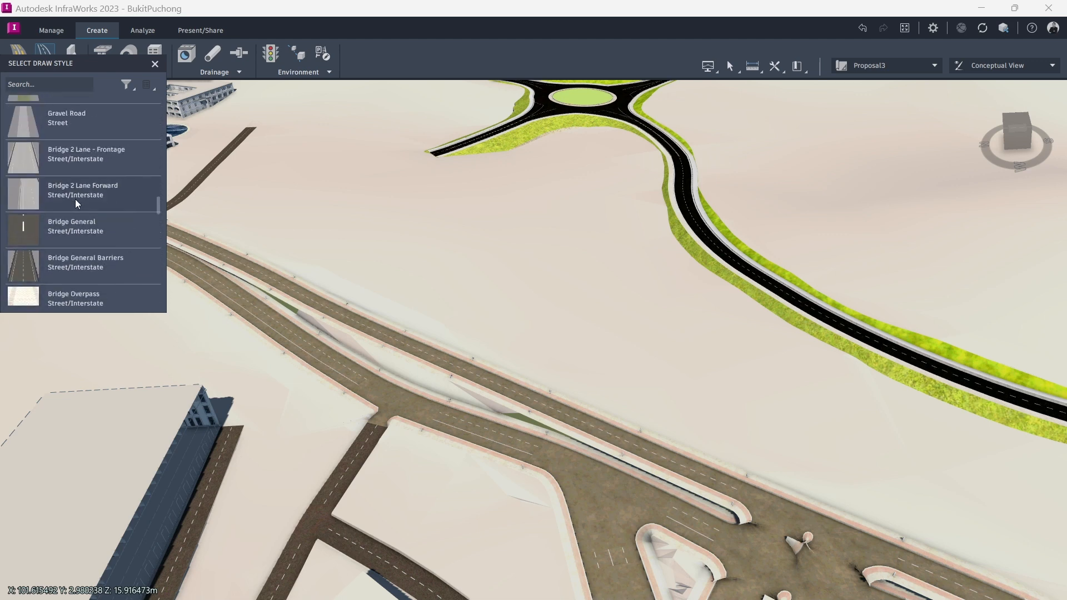
scroll(75, 201, "down", 10)
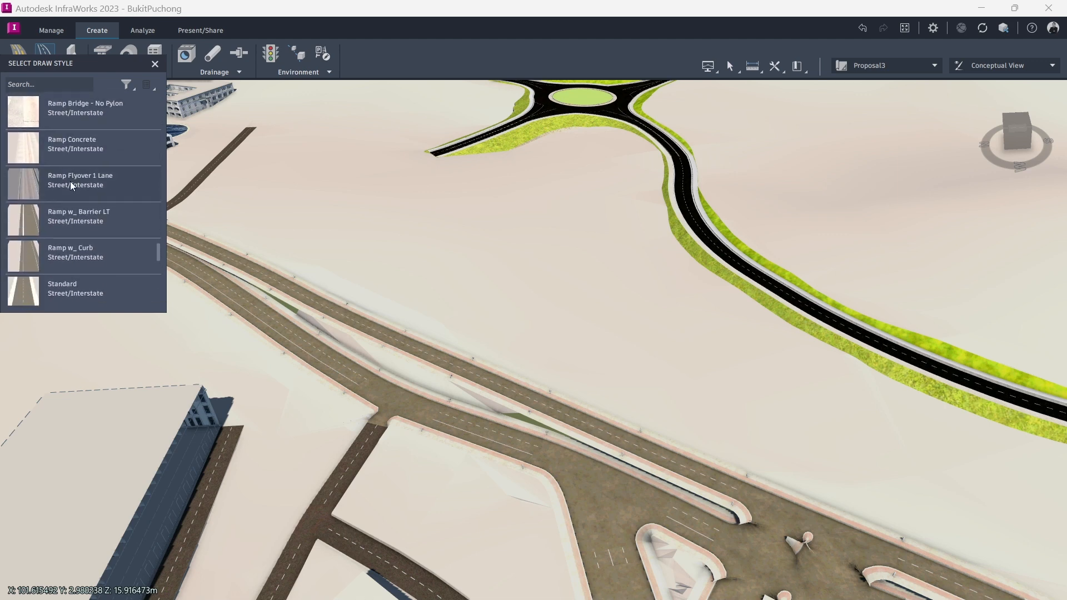
scroll(71, 179, "up", 4)
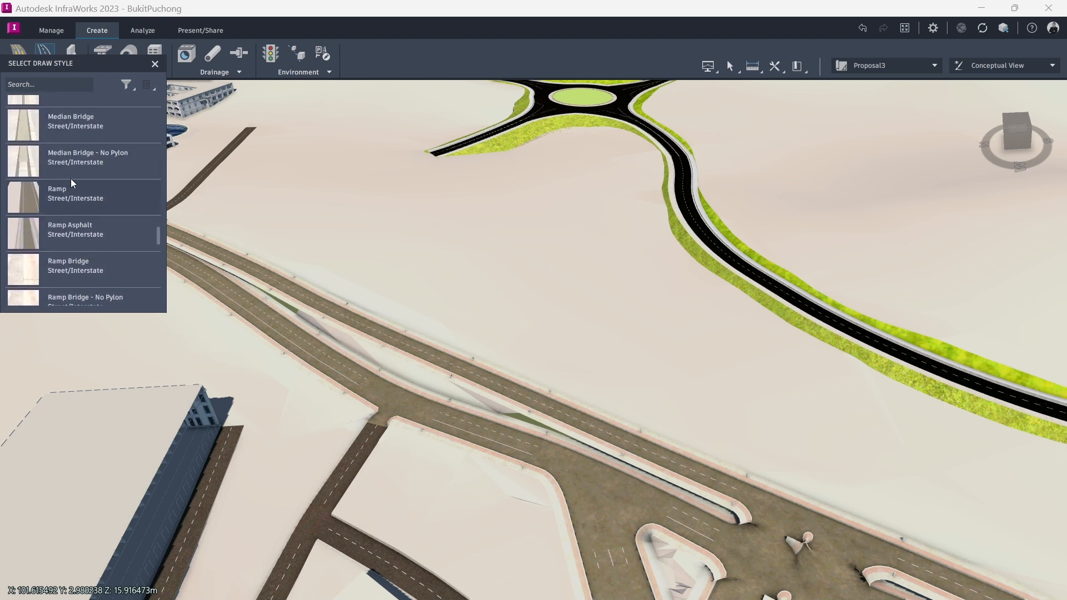
scroll(71, 179, "up", 2)
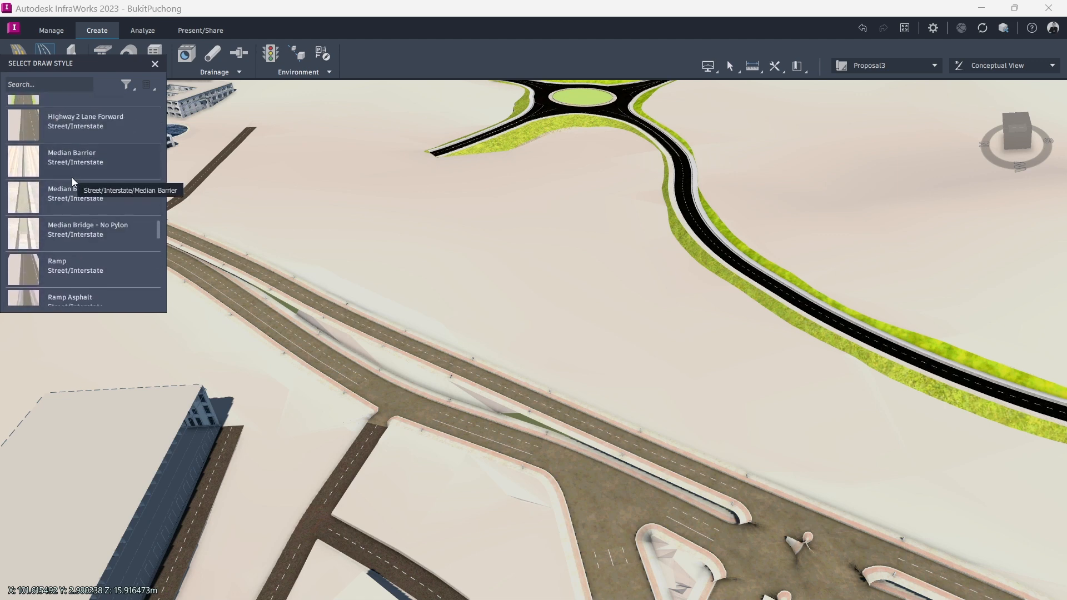
scroll(49, 221, "down", 5)
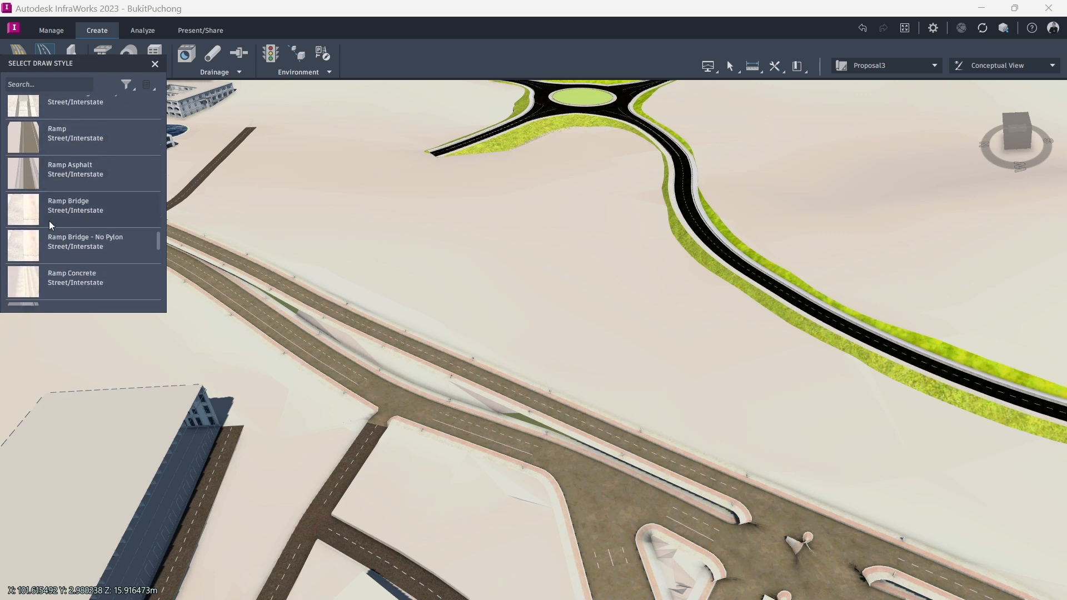
scroll(55, 222, "down", 10)
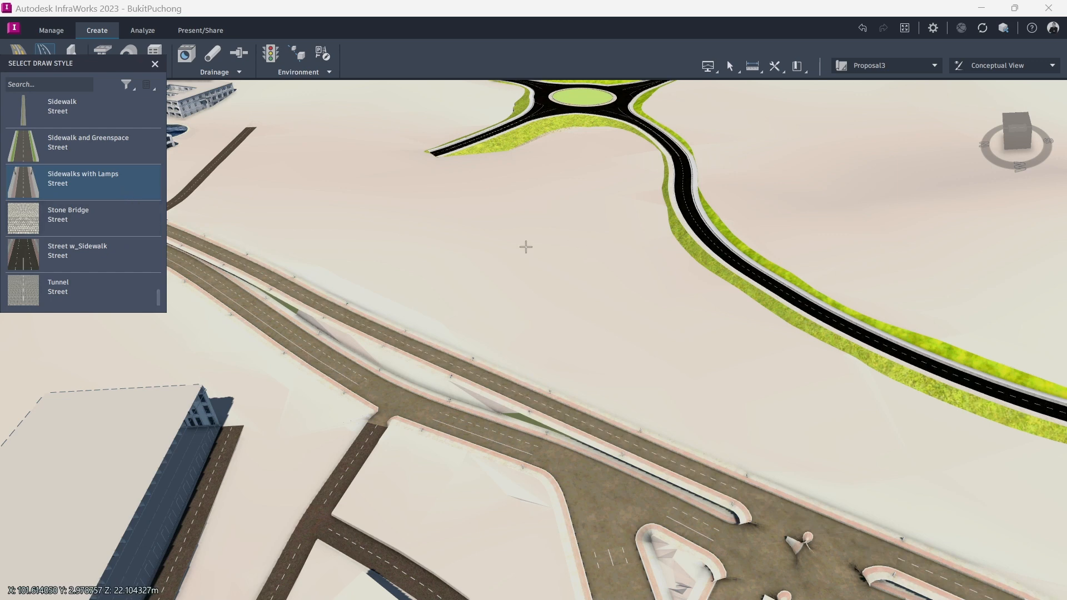
left_click(503, 217)
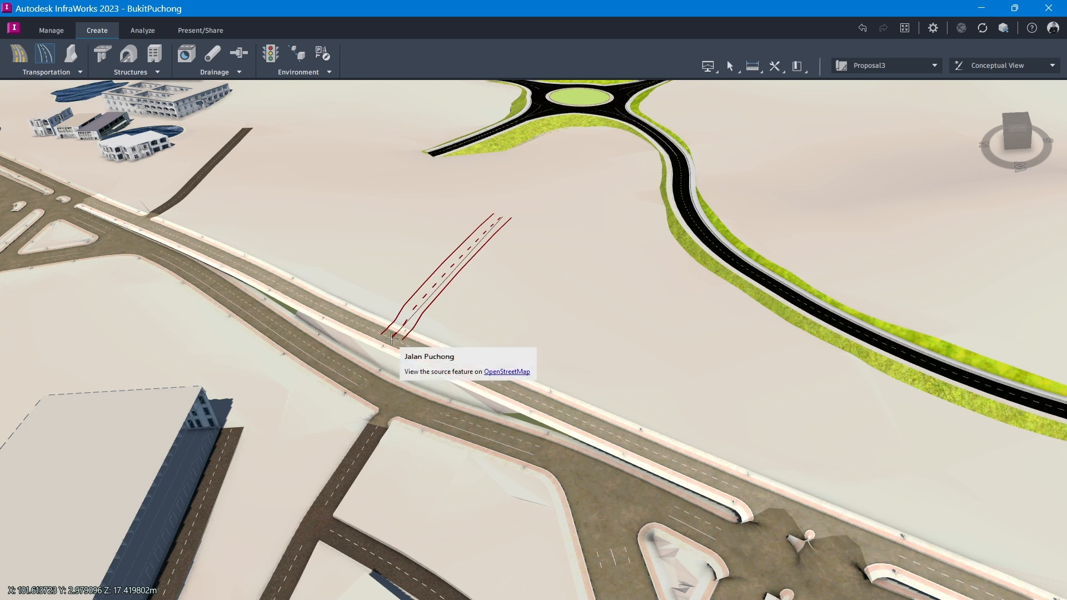
double_click(391, 338)
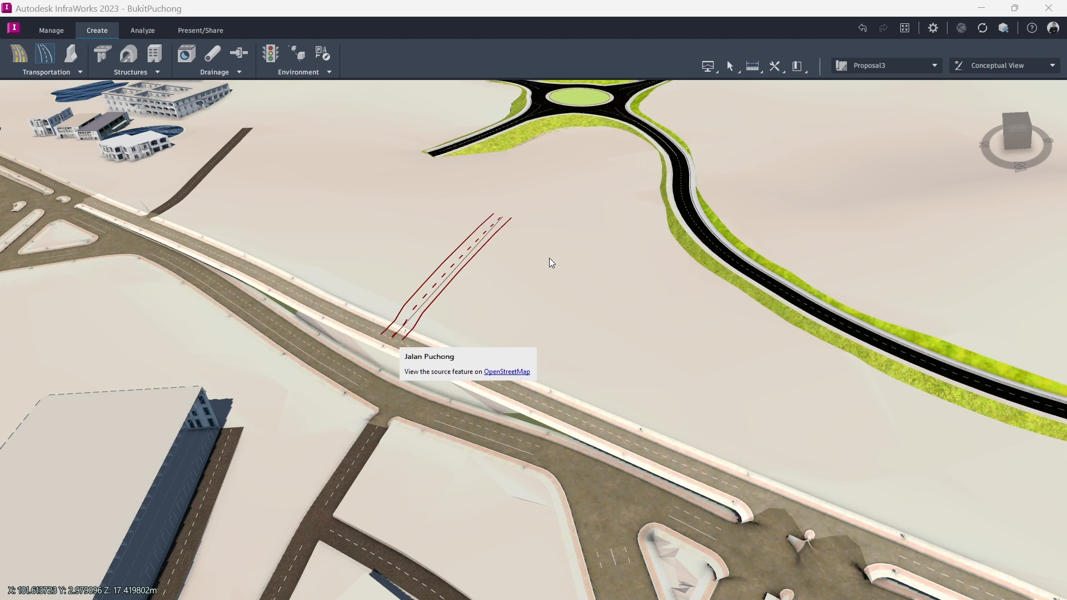
key("Return")
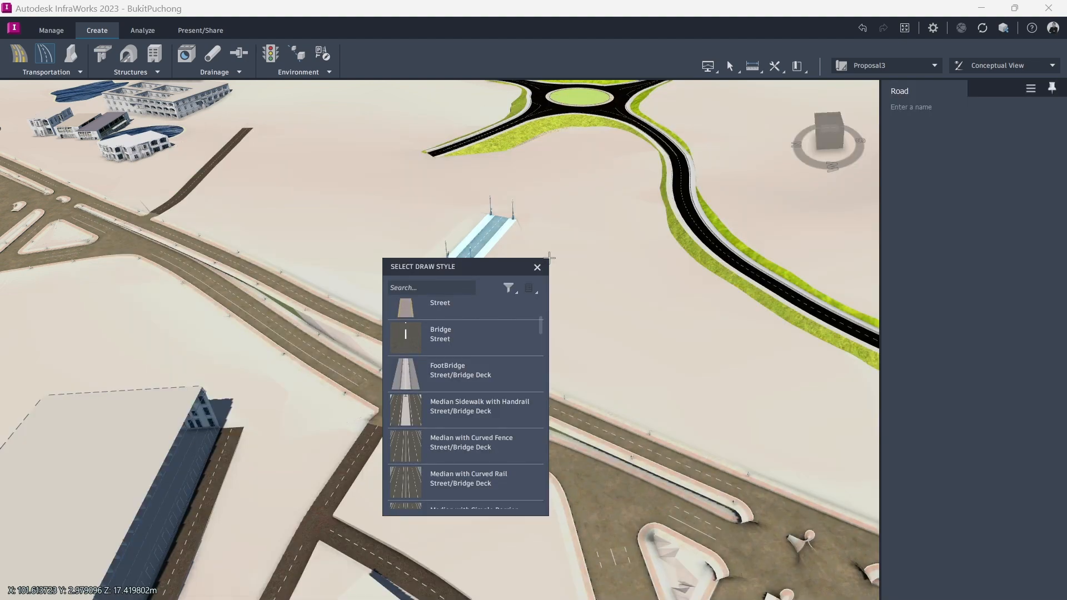
left_click(537, 267)
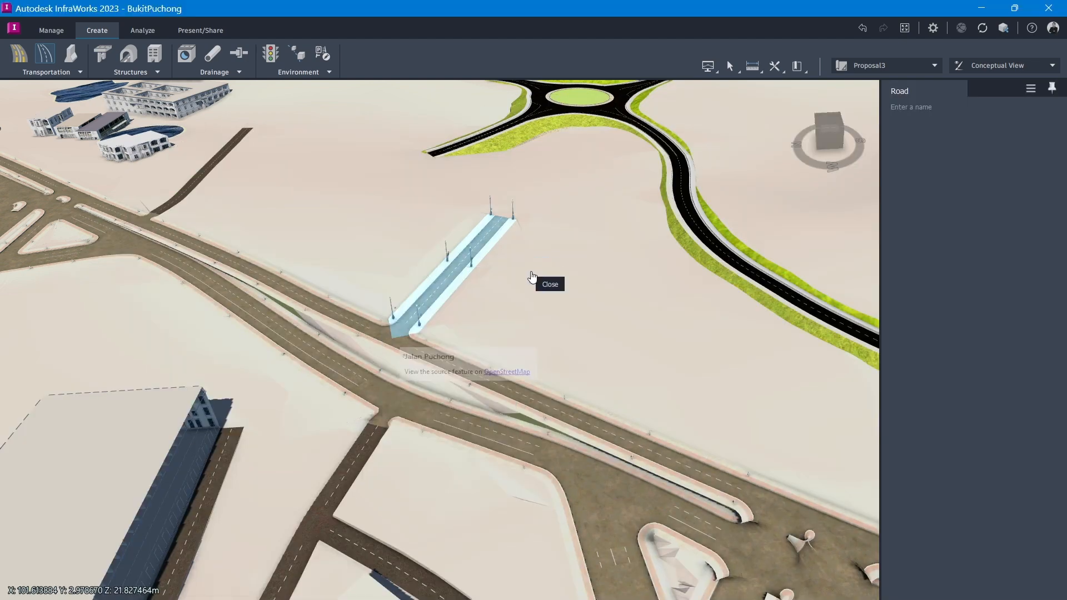
Inspect where the lamp-lined road joins Jalan Puchong, and convert the lamp-lined road to a component road
scroll(400, 333, "up", 5)
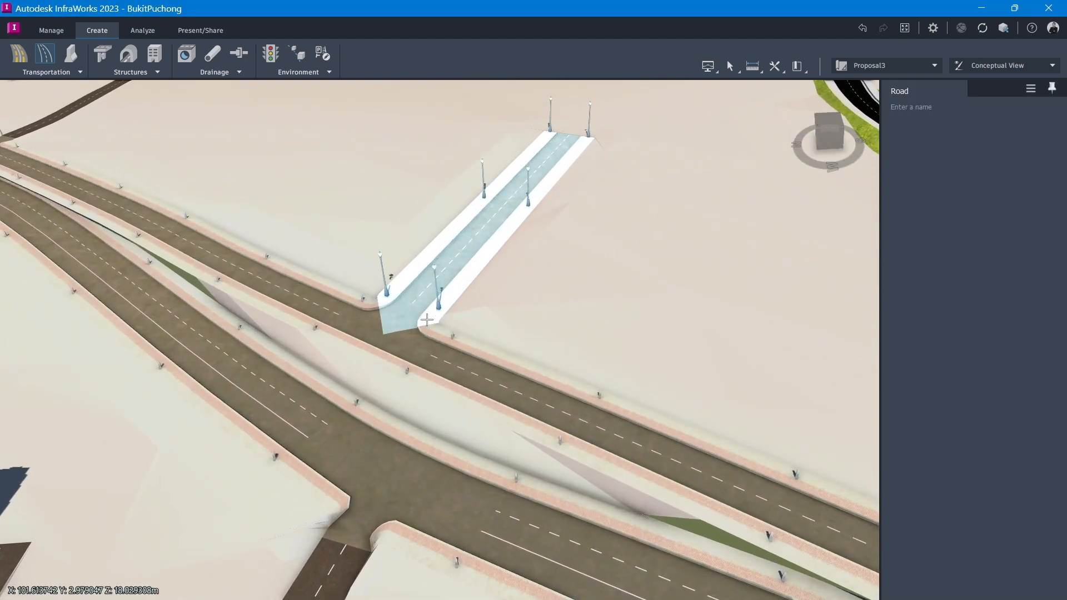
left_click(417, 326)
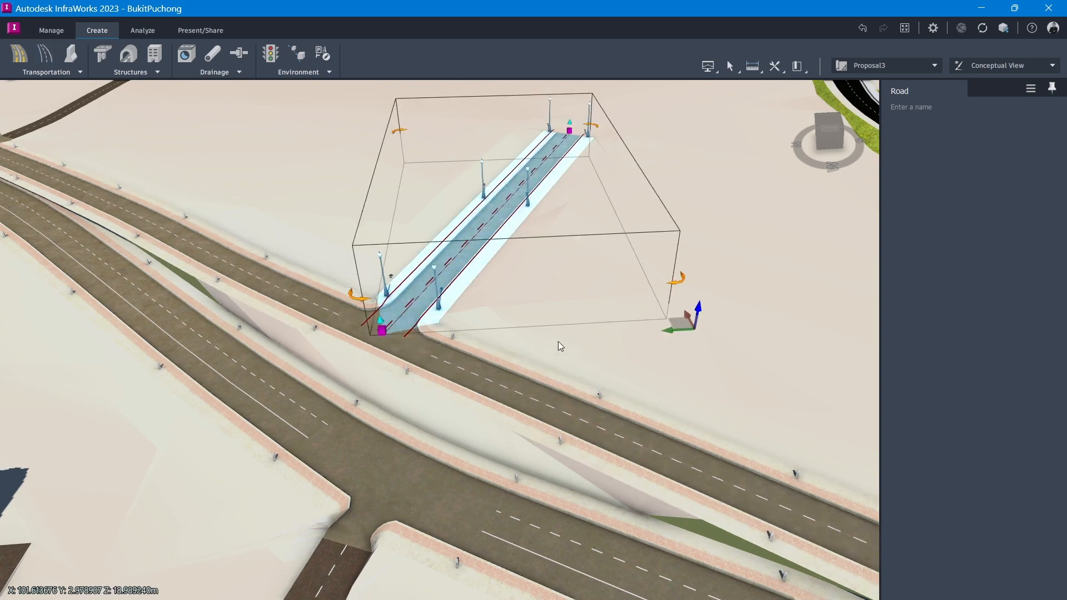
left_click(558, 342)
left_click(395, 326)
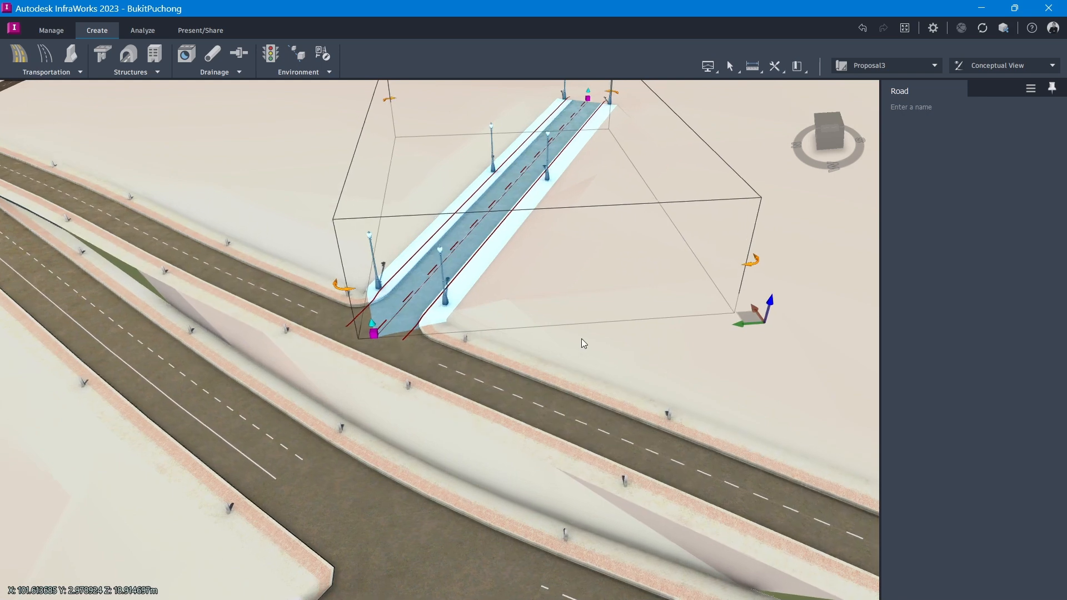
left_click(581, 340)
left_click_drag(561, 290, 572, 292)
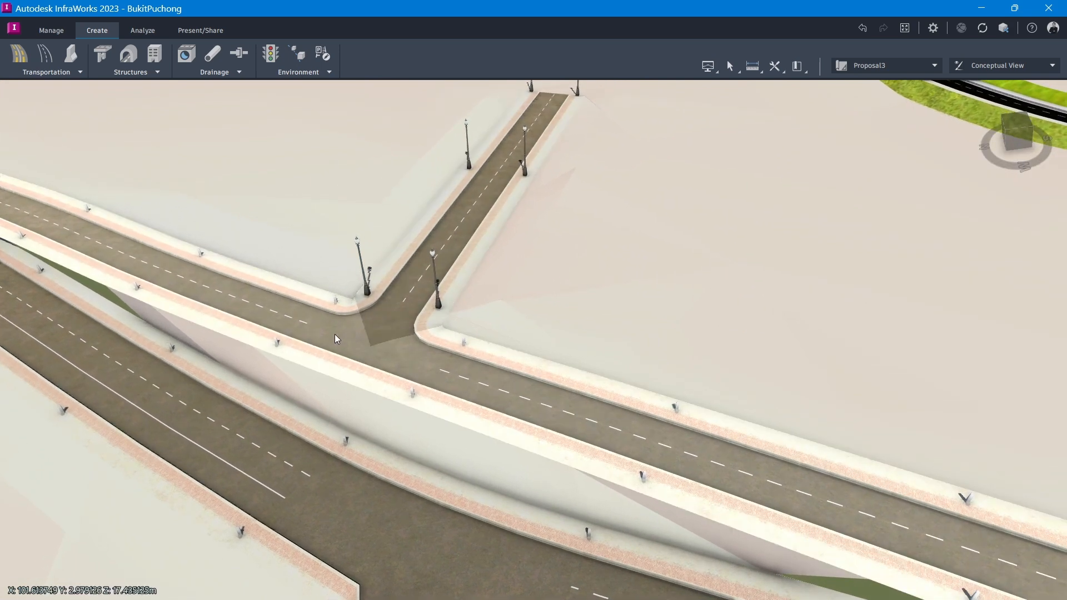
left_click(402, 258)
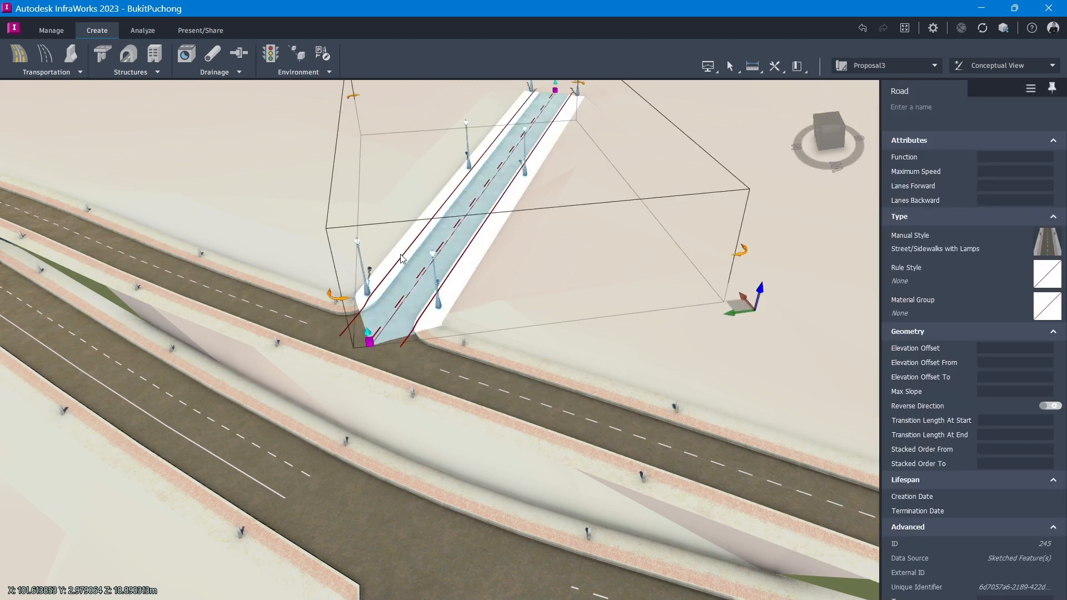
right_click(403, 258)
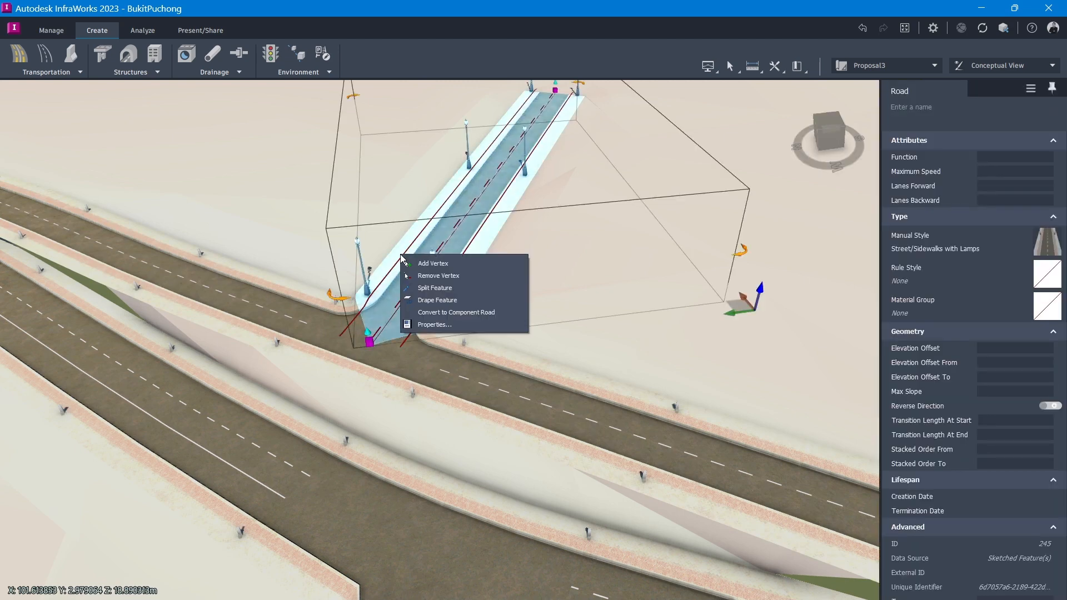
left_click(452, 313)
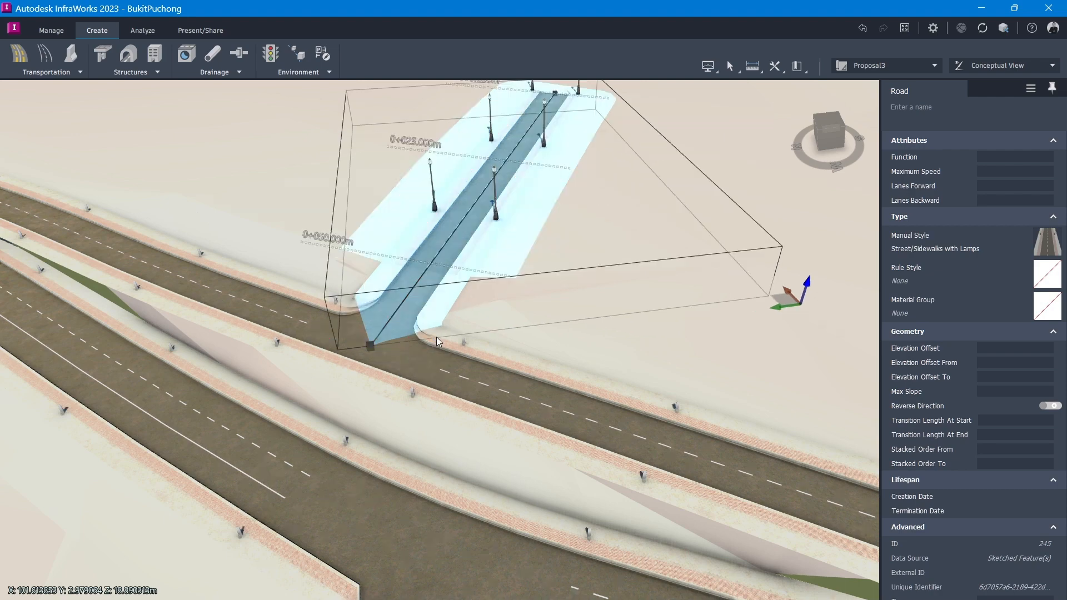
Convert the adjoining Jalan Puchong road to a component road and accept the conversion
left_click(290, 315)
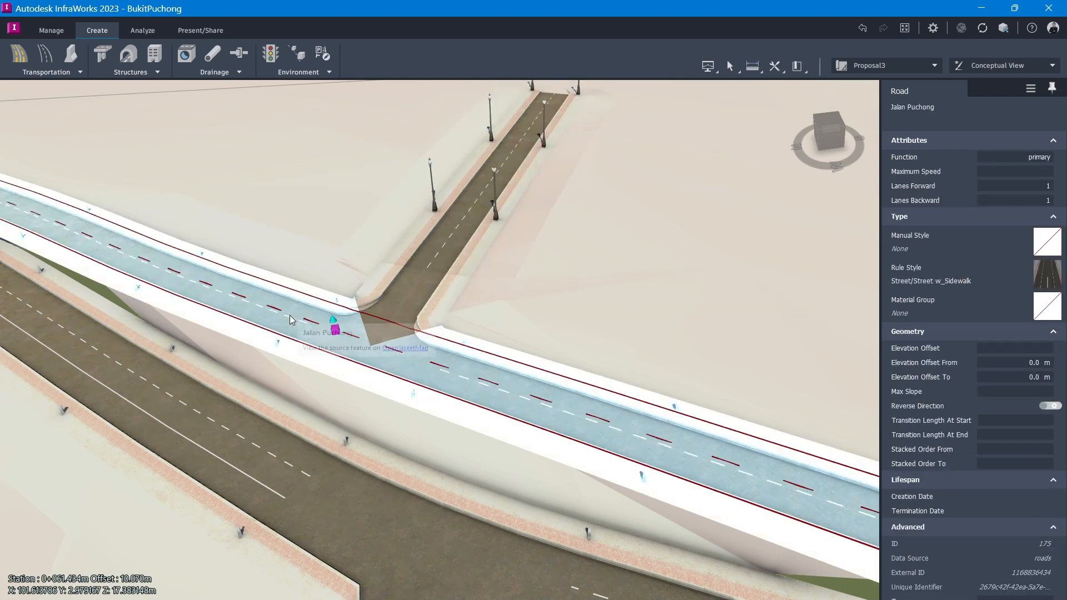
right_click(289, 316)
left_click(350, 361)
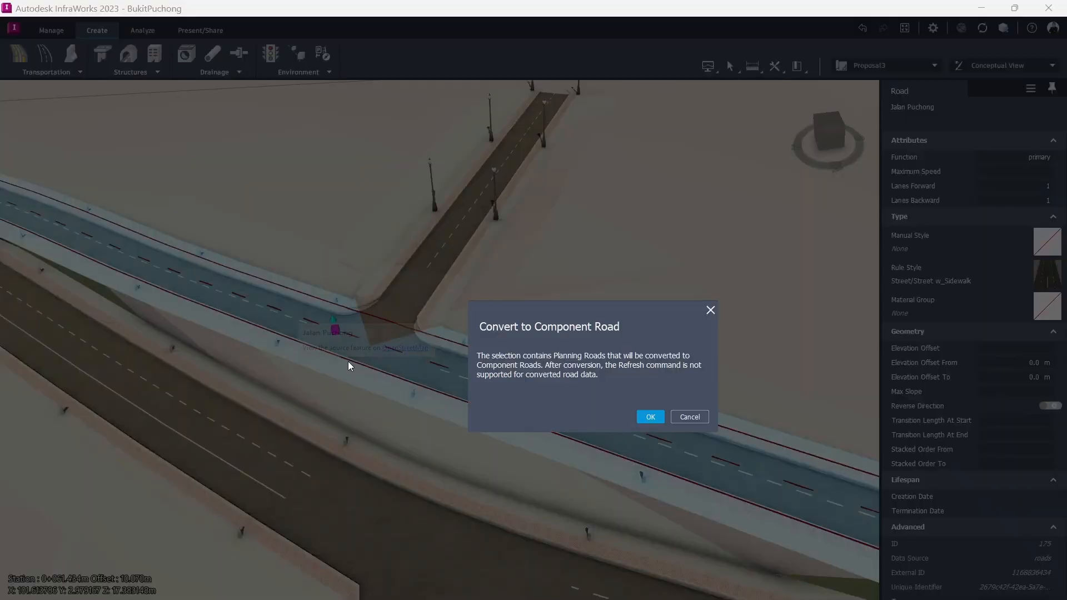
left_click(650, 417)
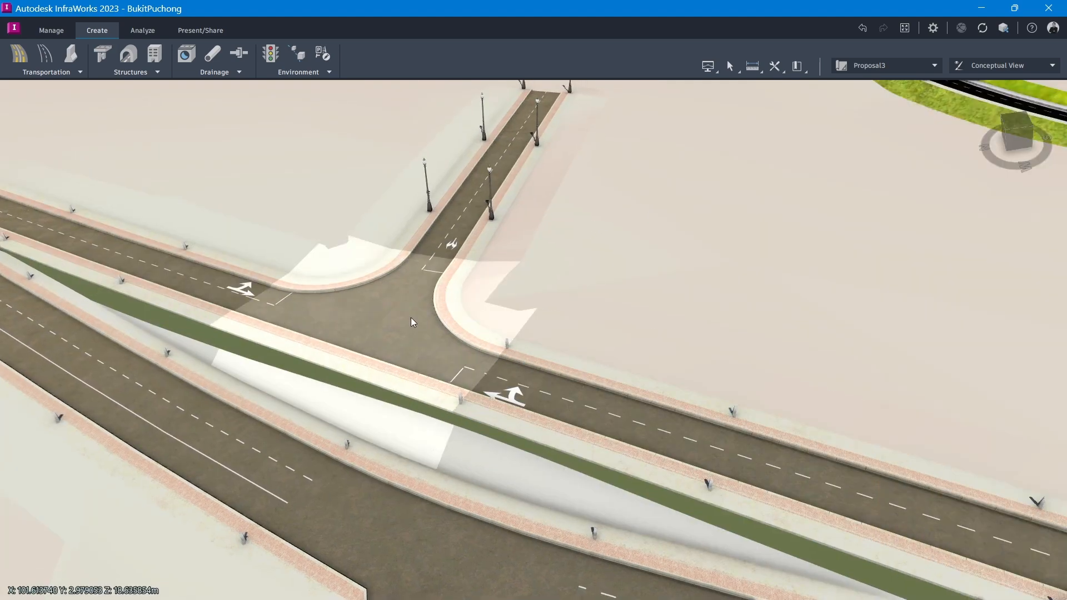
Inspect the new intersection and both converted roads, and survey the area between the lamp-lined road and the roundabout
left_click(405, 315)
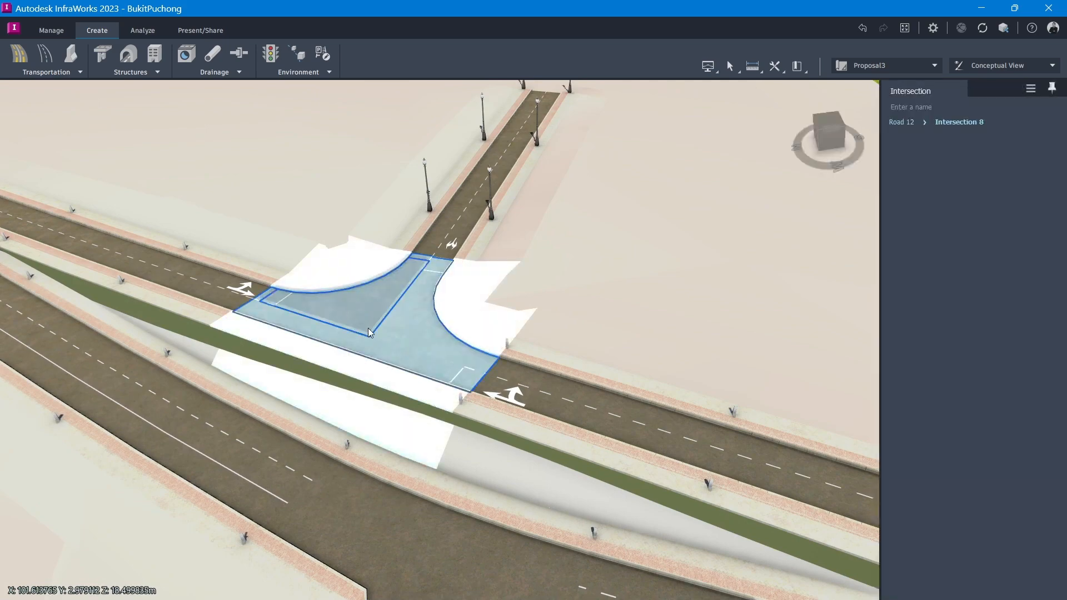
left_click(629, 264)
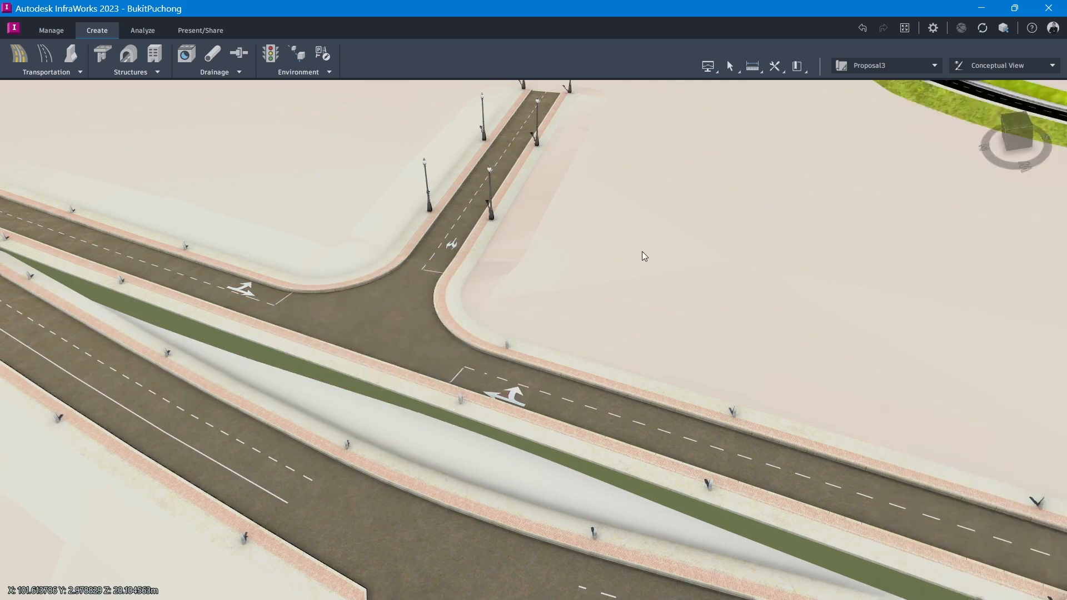
left_click_drag(642, 251, 422, 278)
scroll(451, 304, "down", 3)
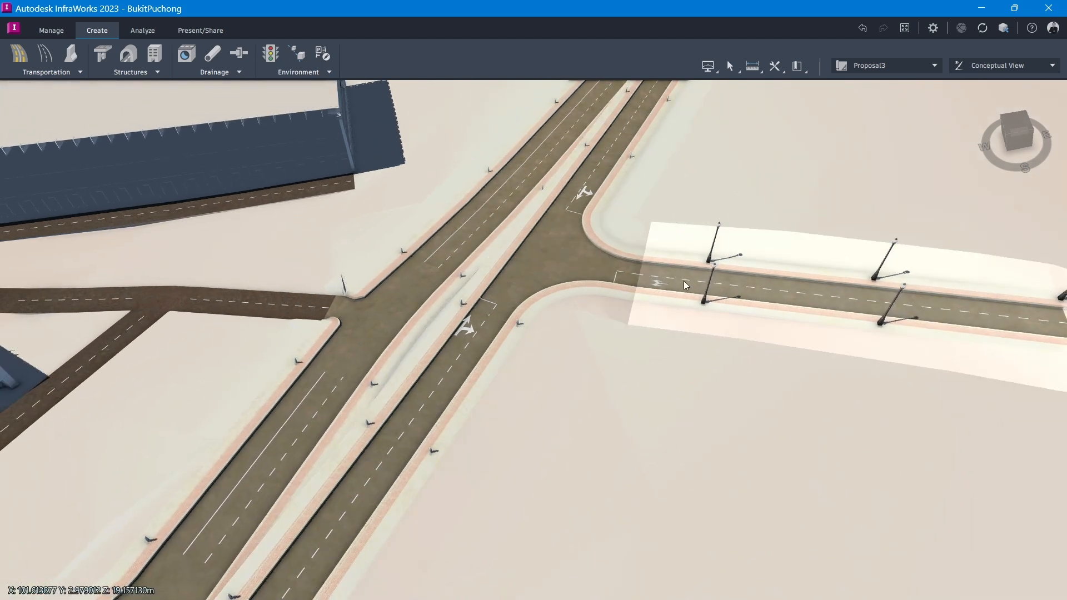
left_click(741, 285)
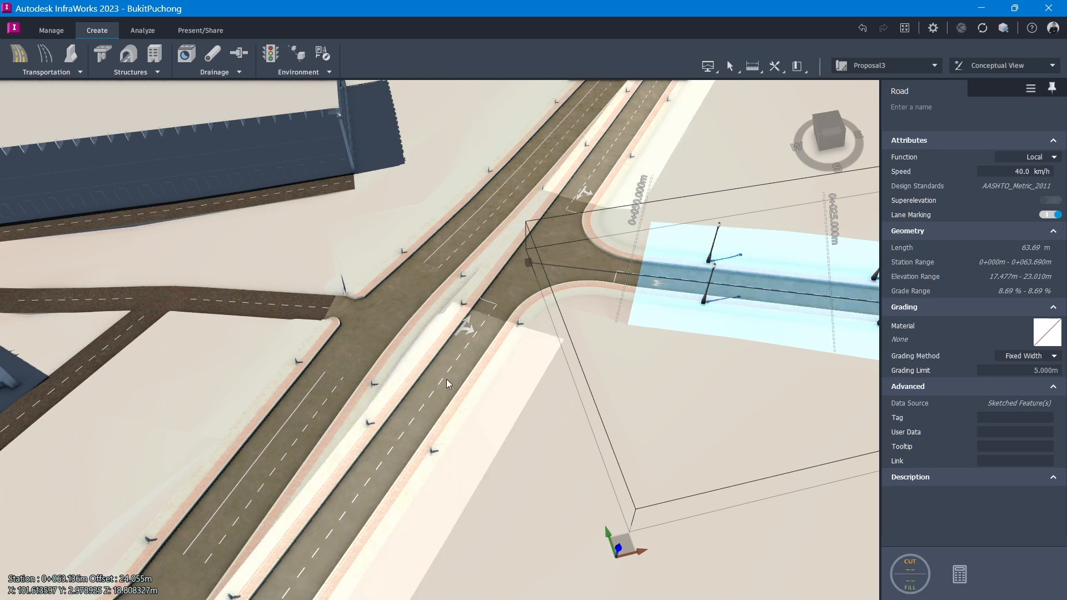
left_click(445, 375)
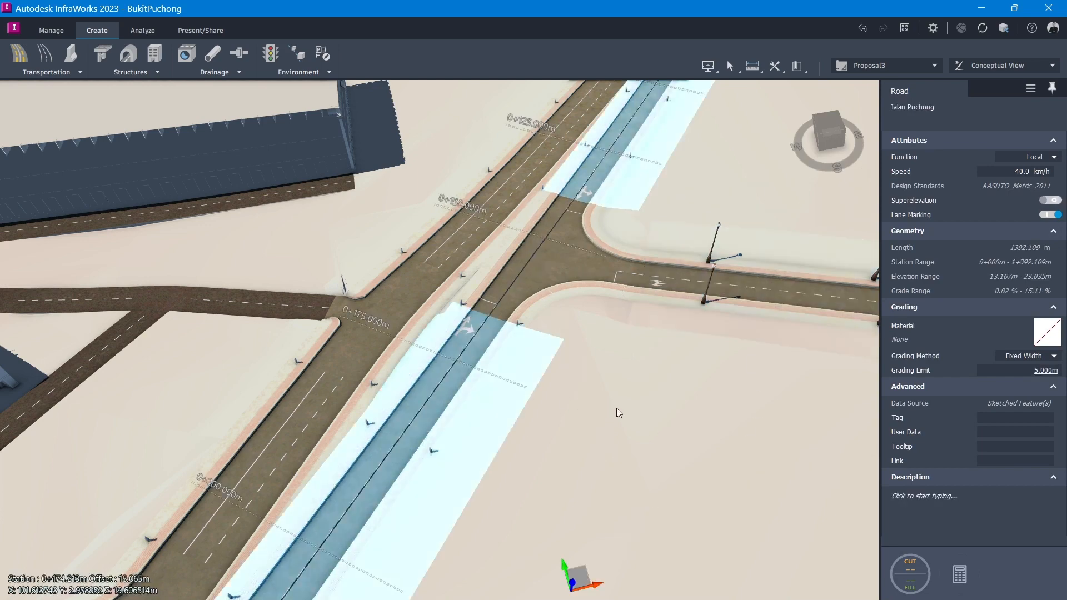
key("Escape")
scroll(719, 415, "down", 3)
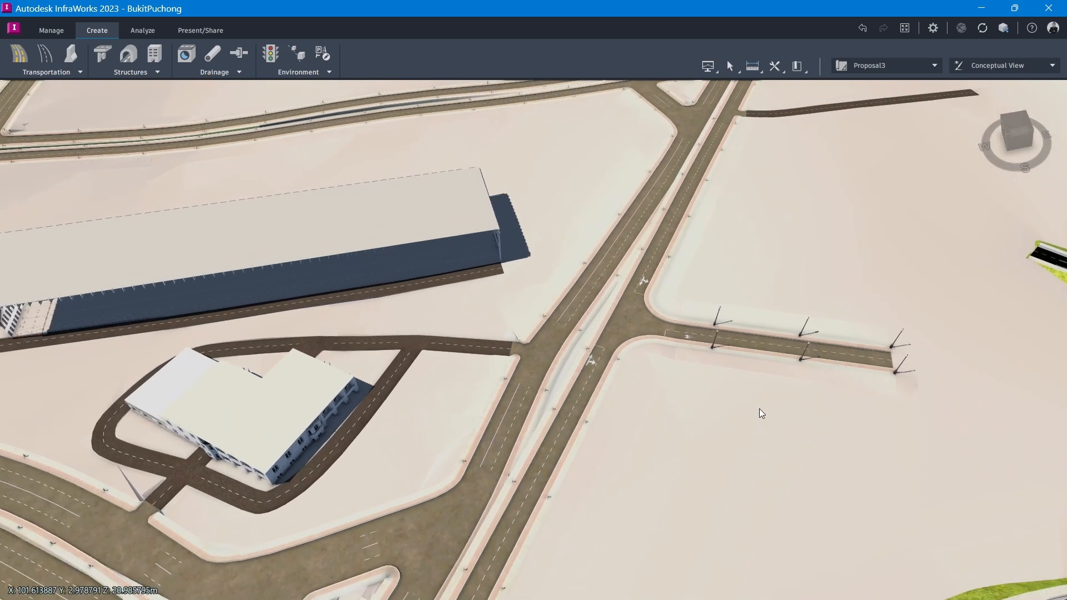
middle_click_drag(759, 408, 371, 331)
scroll(389, 328, "down", 2)
mouse_move(528, 217)
left_mouse_down()
mouse_move(524, 251)
mouse_move(516, 203)
left_mouse_up()
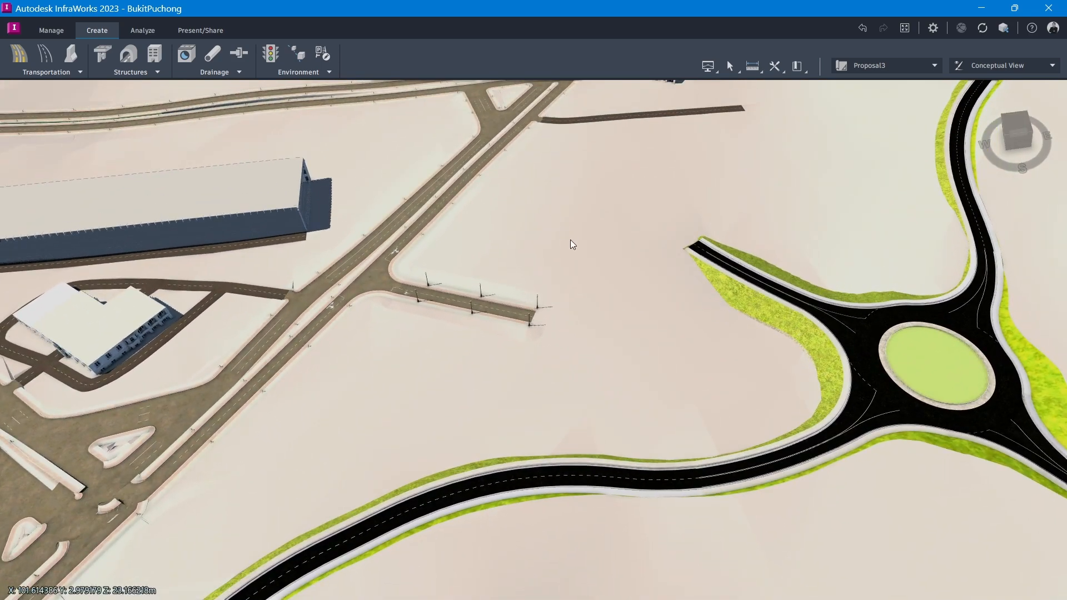
left_click_drag(645, 403, 649, 366)
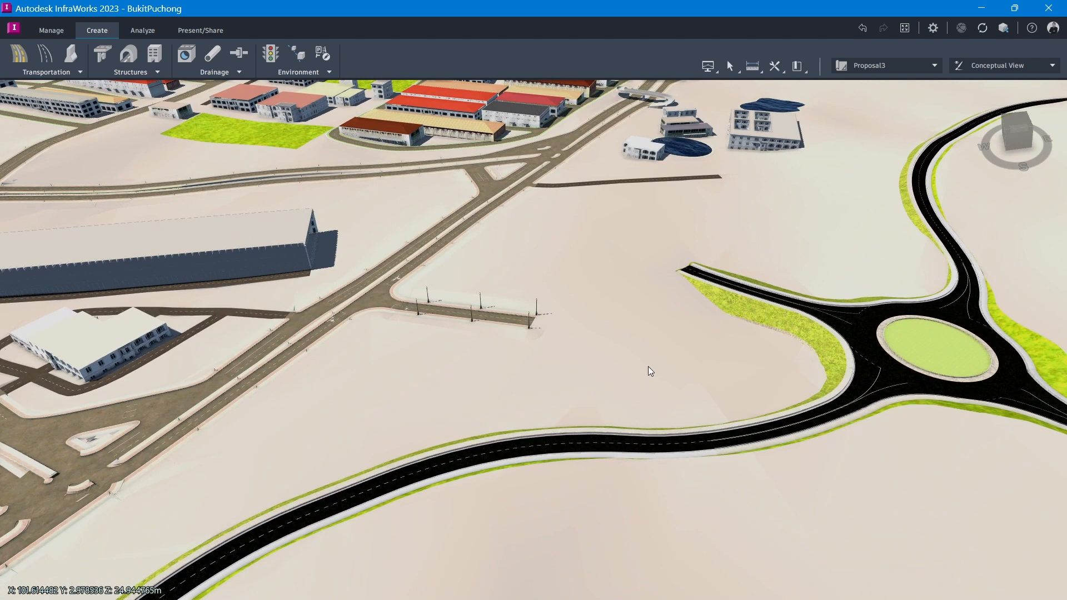